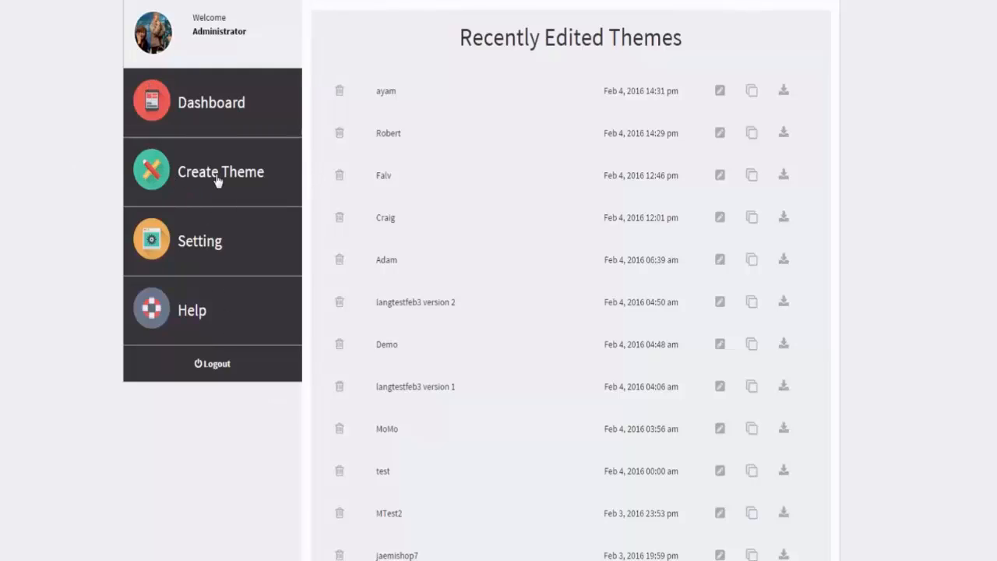
Step: Create a new theme named Partners and continue to the template selection
click(244, 189)
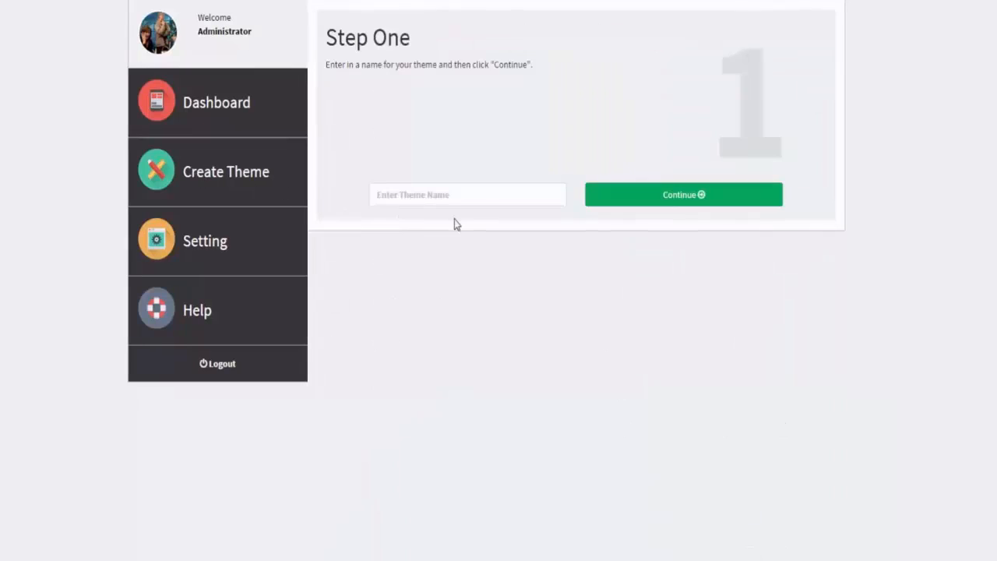
click(493, 195)
text(Pam)
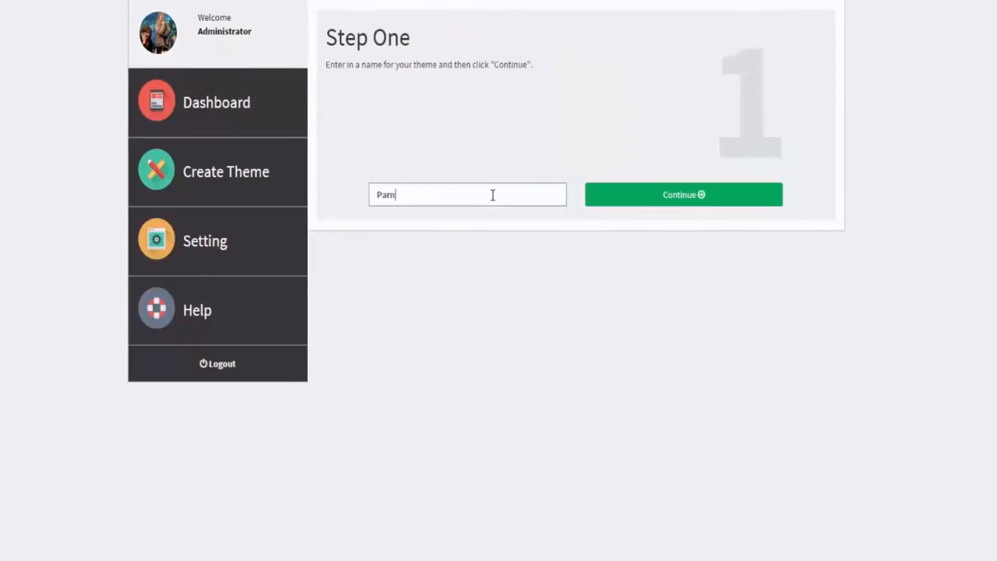
text(tners)
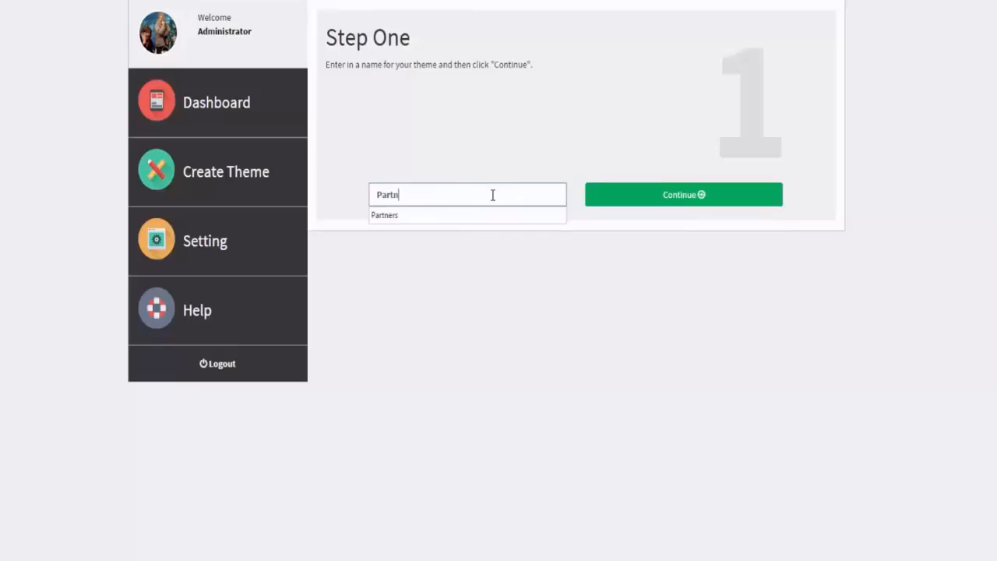
click(631, 211)
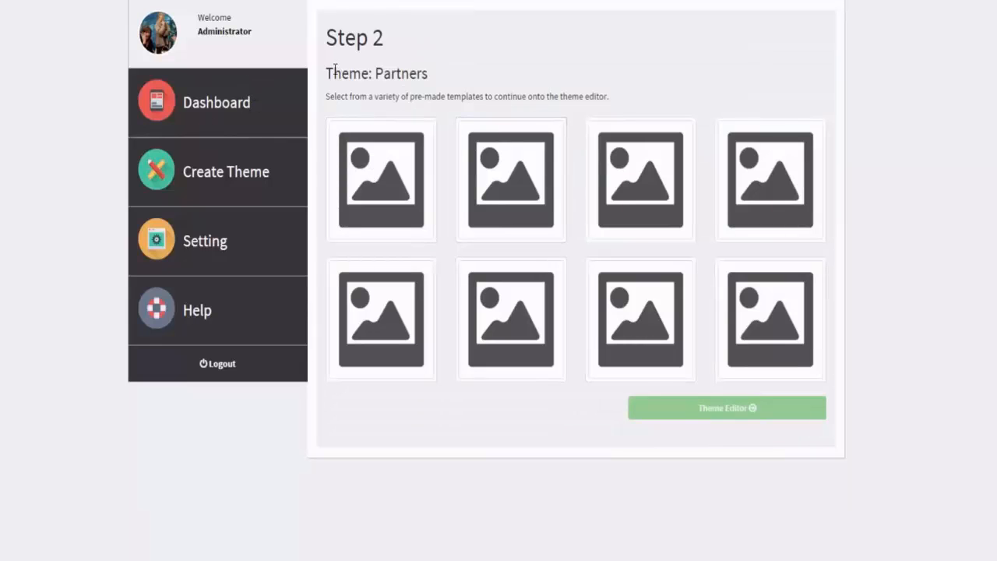
Step: Choose the first pre-made template for the Partners theme and open it in the theme editor
click(475, 135)
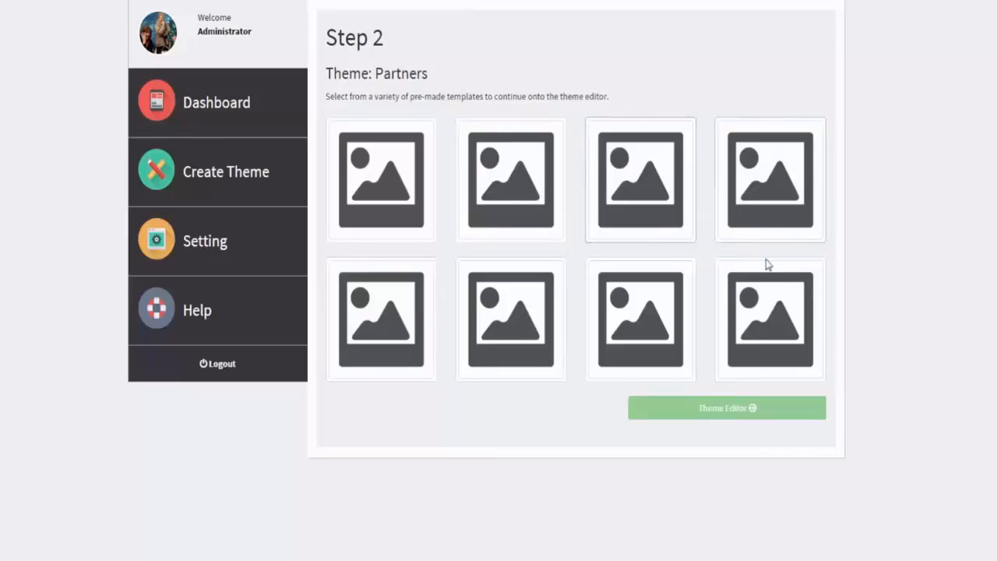
click(347, 140)
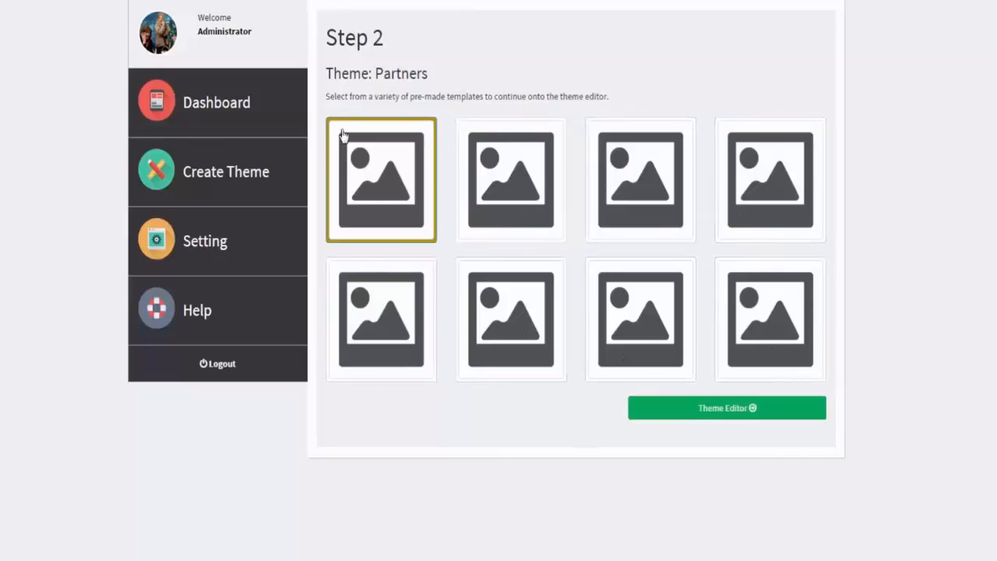
click(725, 411)
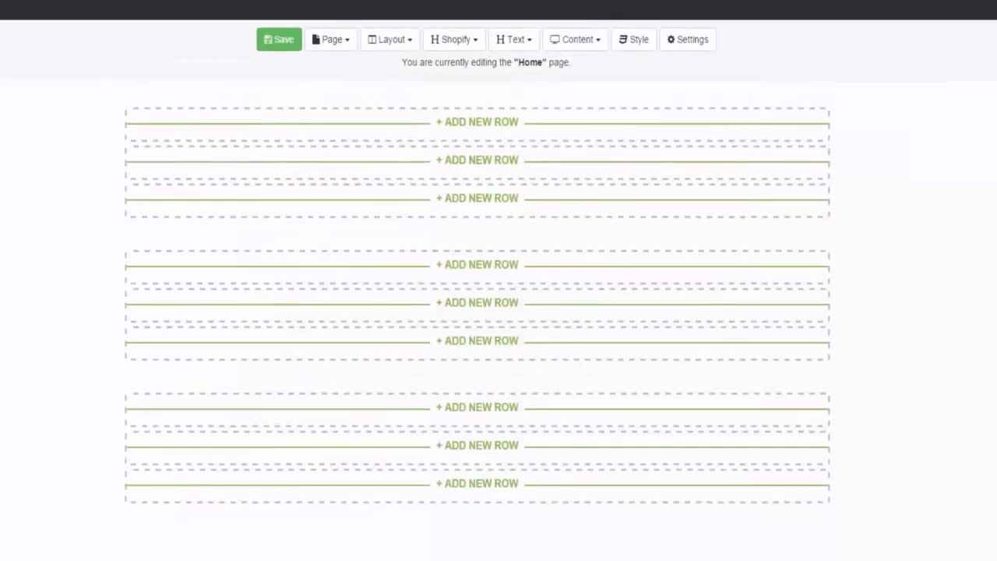
click(991, 559)
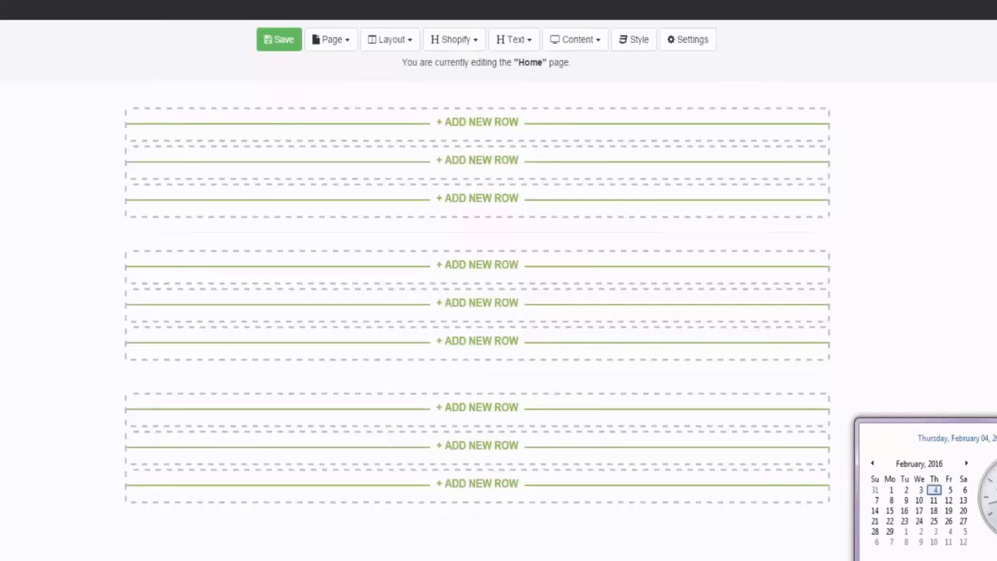
click(988, 235)
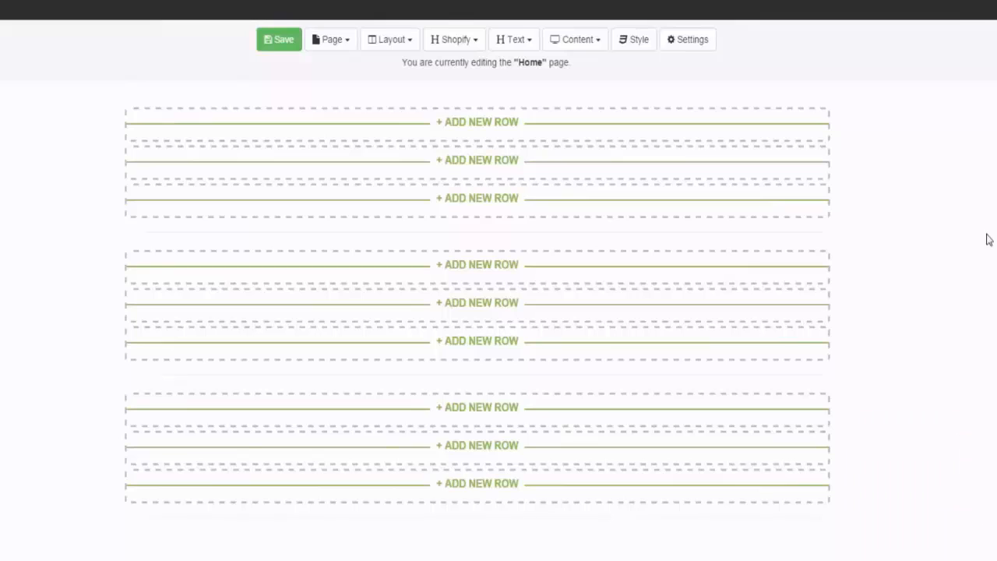
Step: Add a one-column row at the top of the Home page and place the Header and Main Menu widgets in it
click(454, 123)
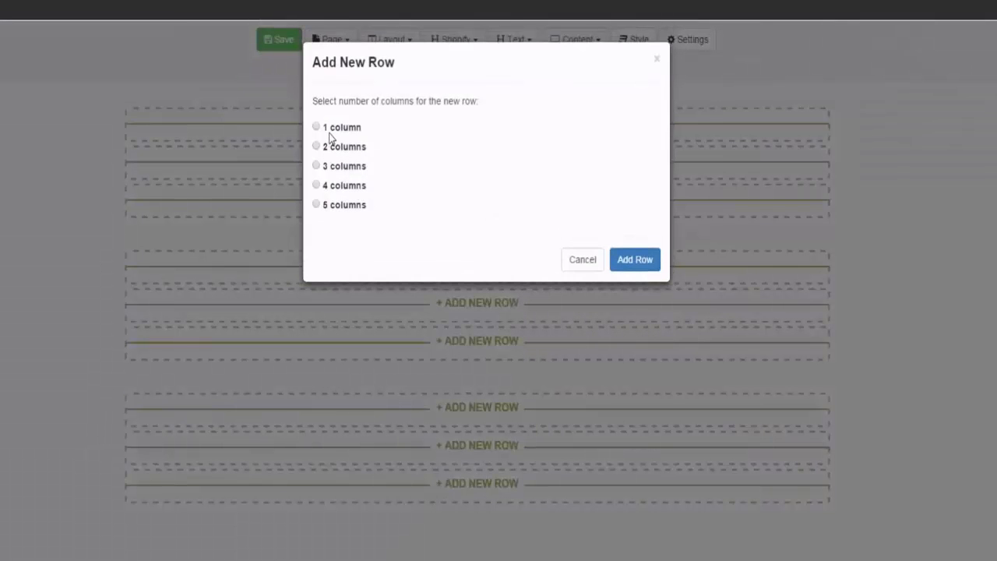
click(634, 262)
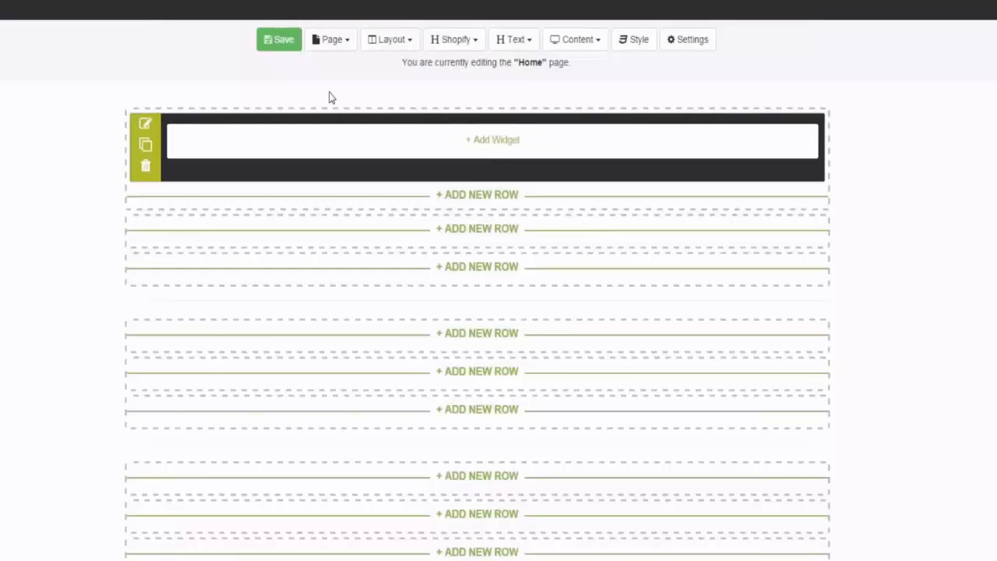
click(462, 40)
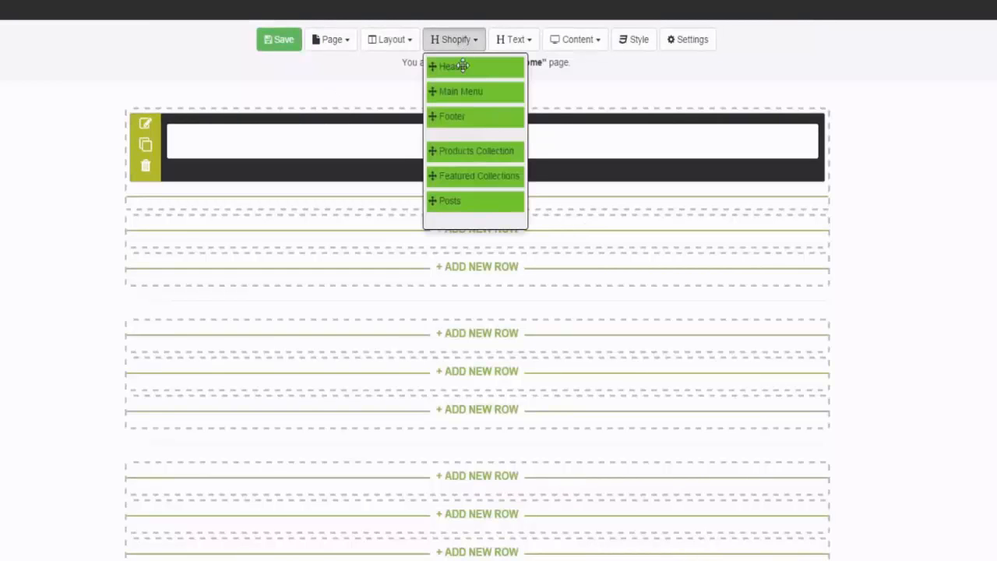
drag(463, 69, 351, 144)
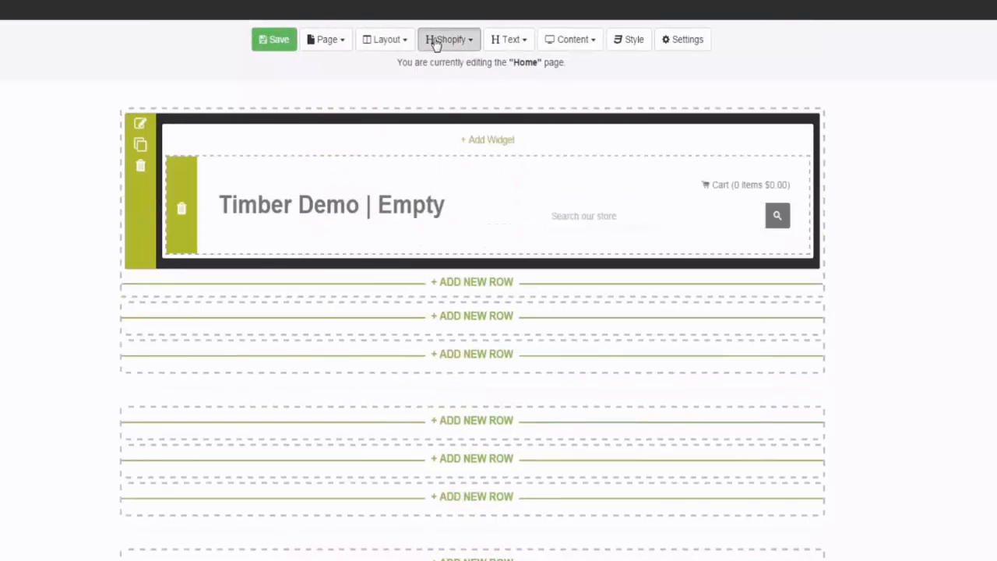
click(434, 39)
drag(476, 92, 318, 237)
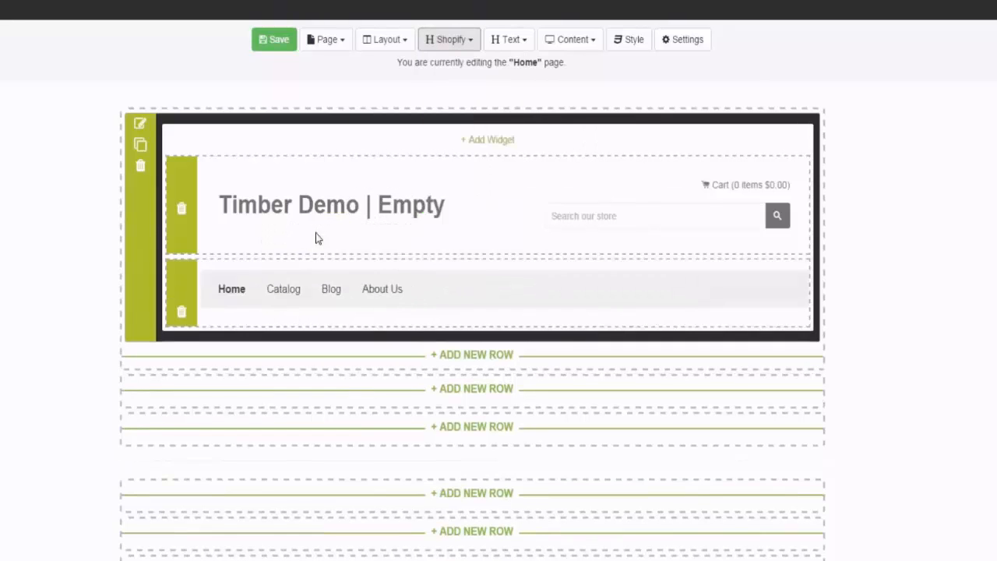
Step: Add the Footer widget to the same row and position it below the main menu
click(458, 43)
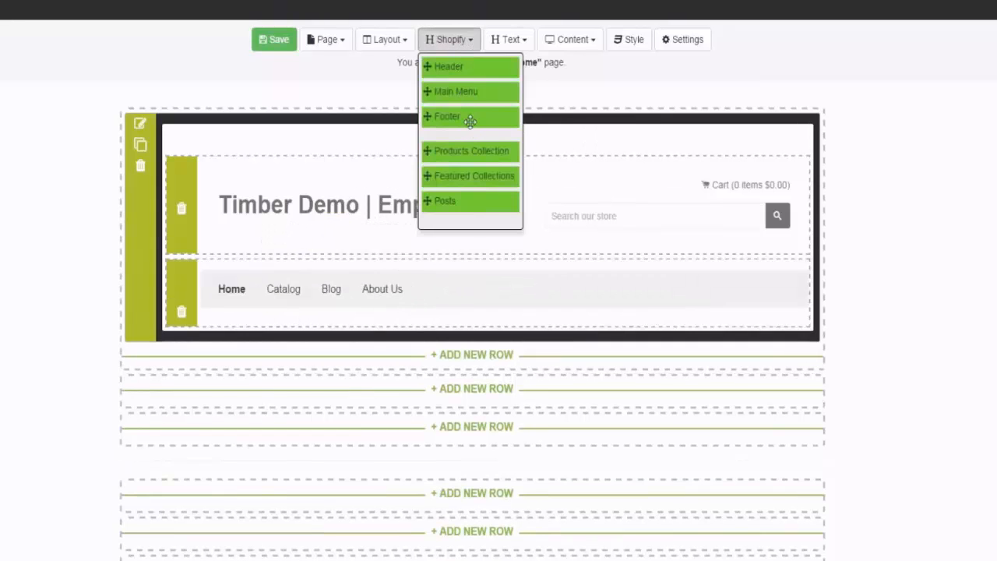
drag(419, 116, 278, 306)
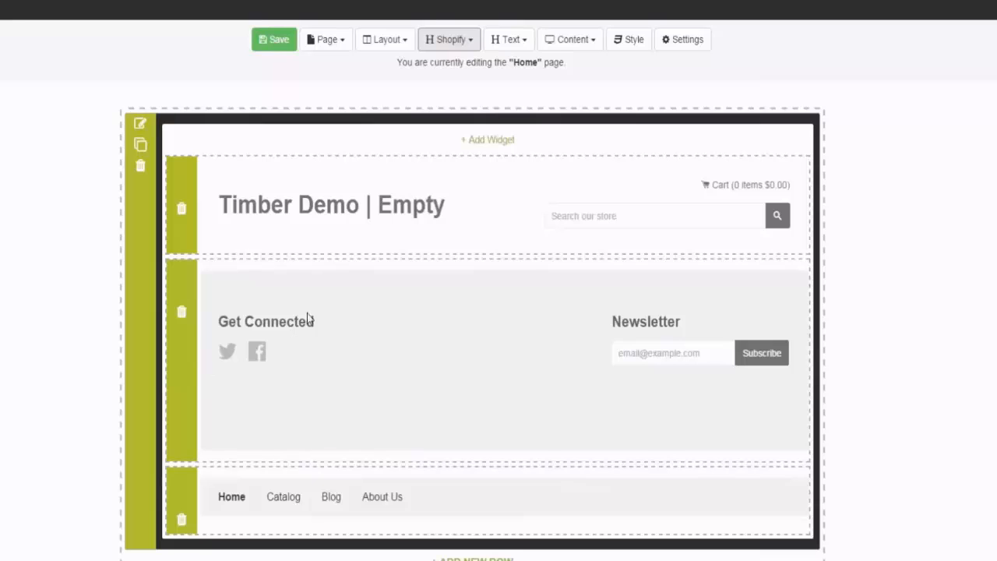
drag(335, 345, 324, 372)
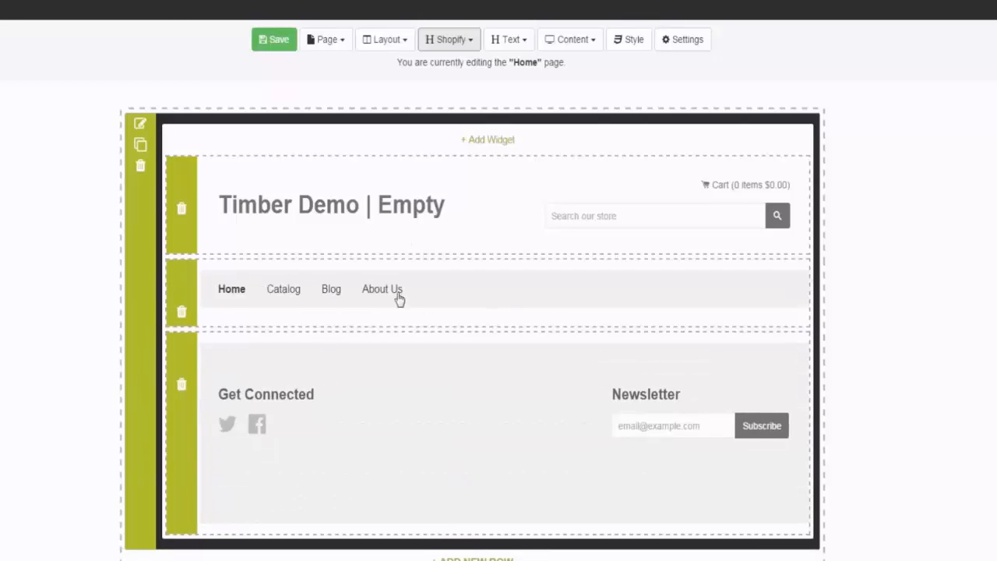
Step: Insert the Products Collection widget between the main menu and the footer
click(454, 47)
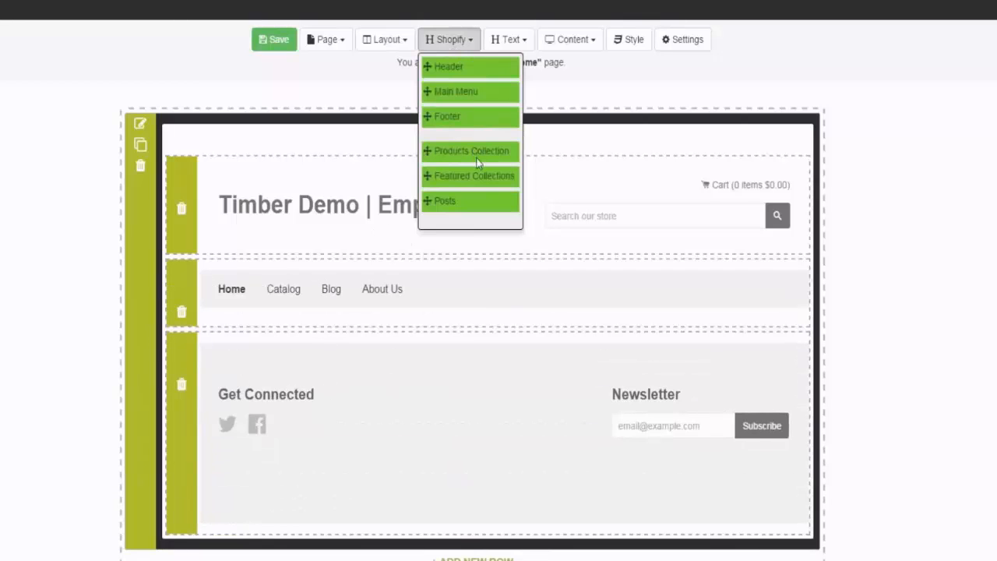
drag(483, 151, 342, 349)
drag(288, 351, 289, 350)
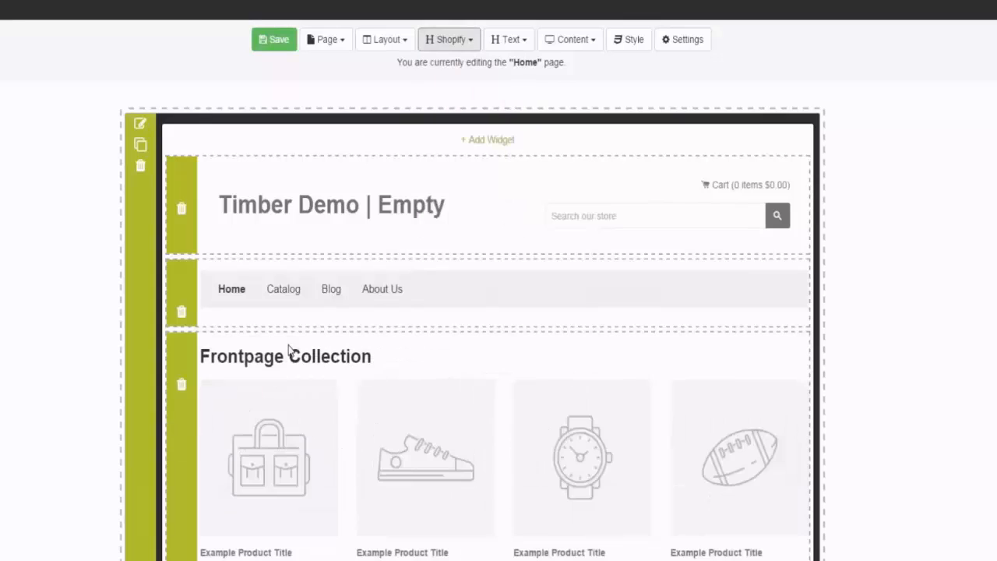
Step: Insert the Featured Collections widget between the product collection and the footer
click(445, 39)
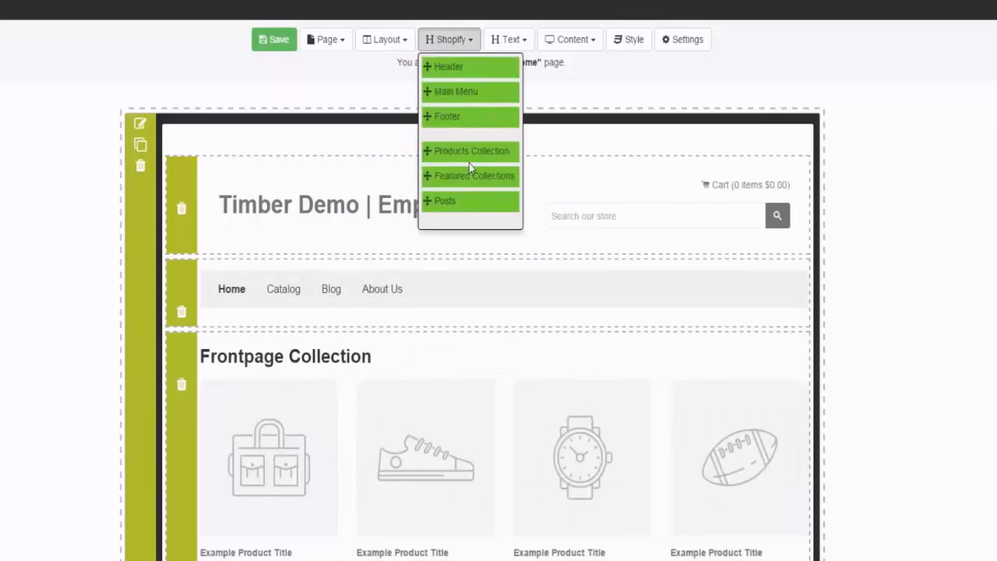
scroll(472, 167, down, 3)
drag(476, 177, 319, 408)
scroll(403, 357, down, 1)
scroll(403, 358, down, 4)
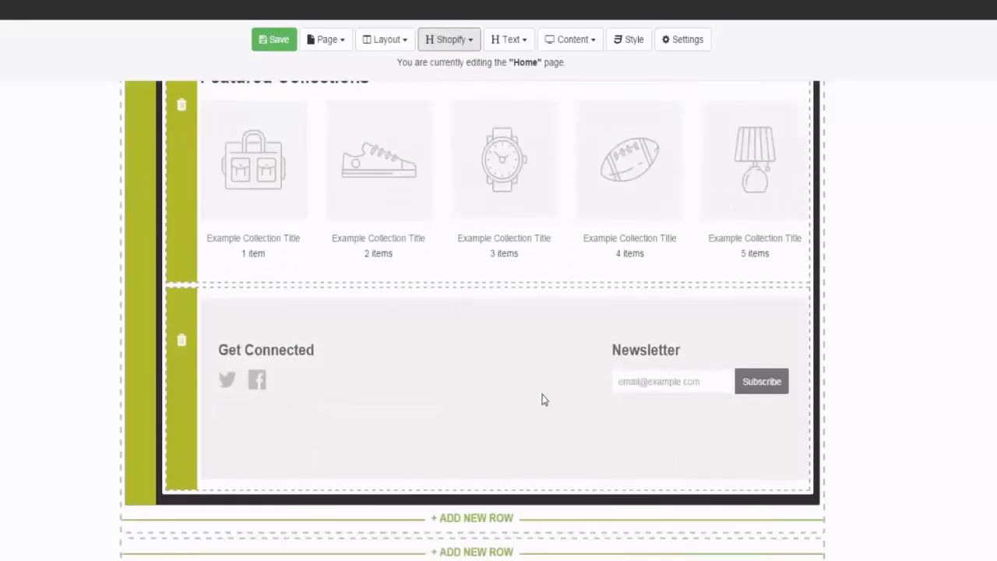
Step: Save the Home page and look over its layout down to the footer
scroll(541, 401, up, 8)
click(275, 45)
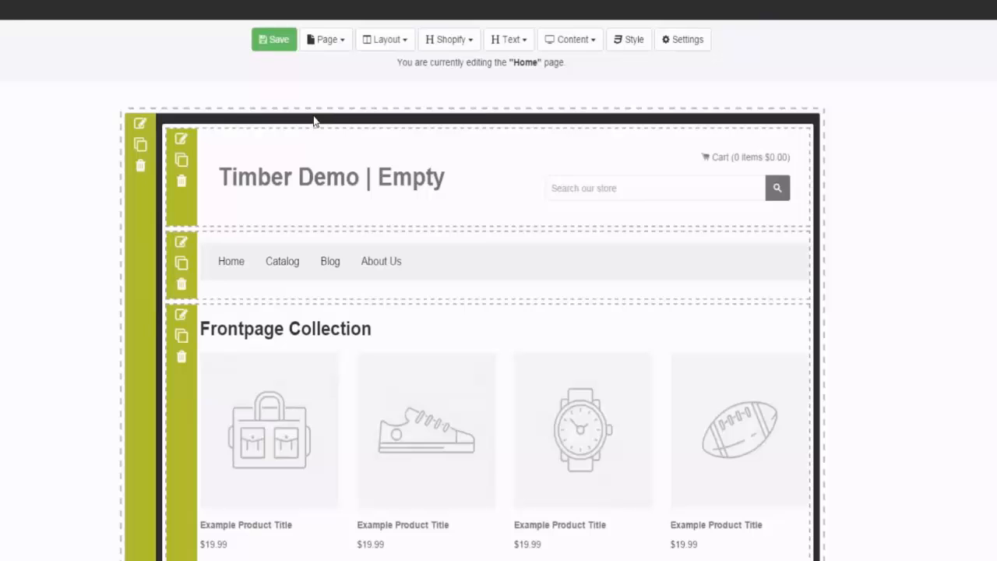
scroll(439, 264, down, 3)
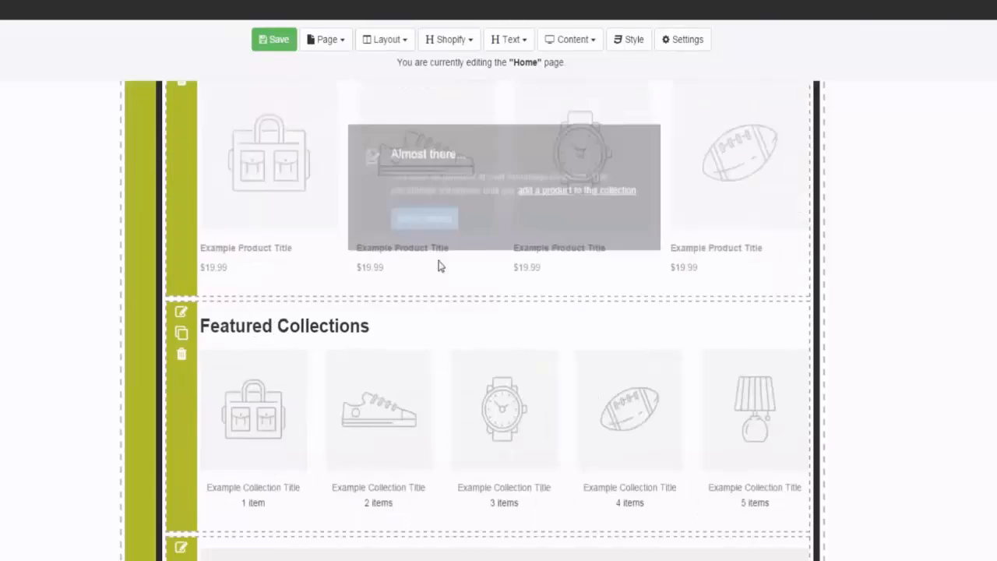
scroll(479, 277, down, 3)
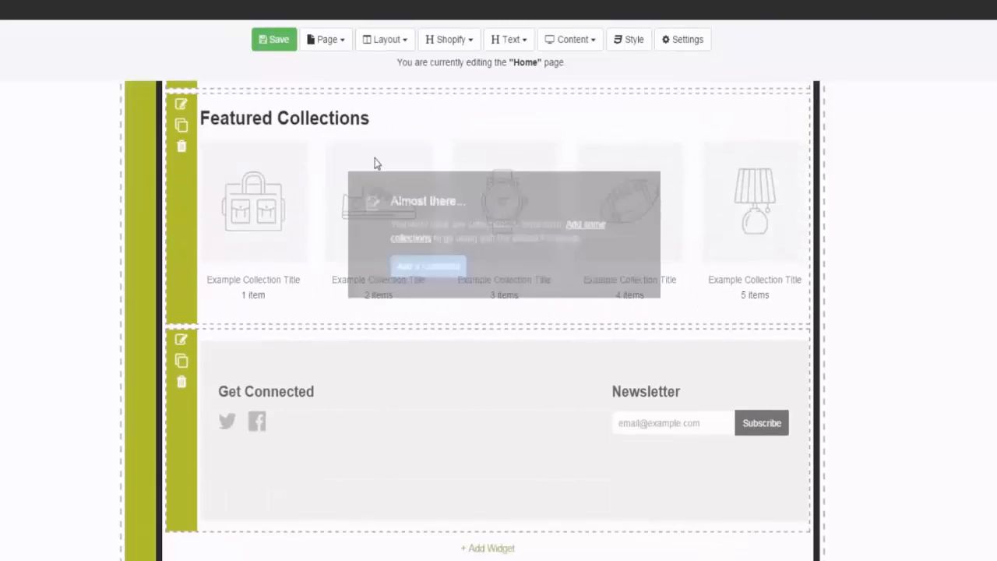
Step: Switch to editing the Product page and add a one-column row at its top
click(330, 40)
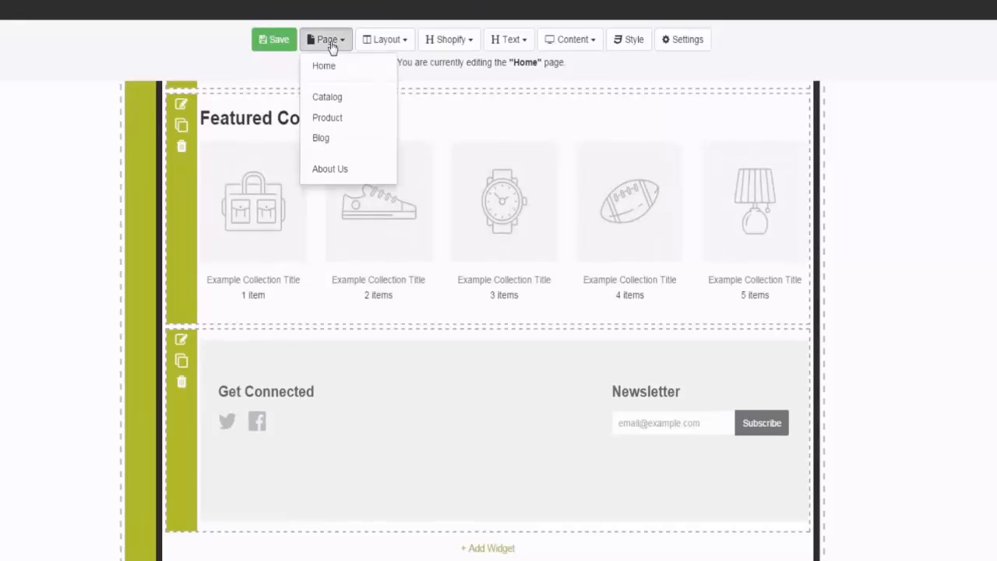
click(348, 119)
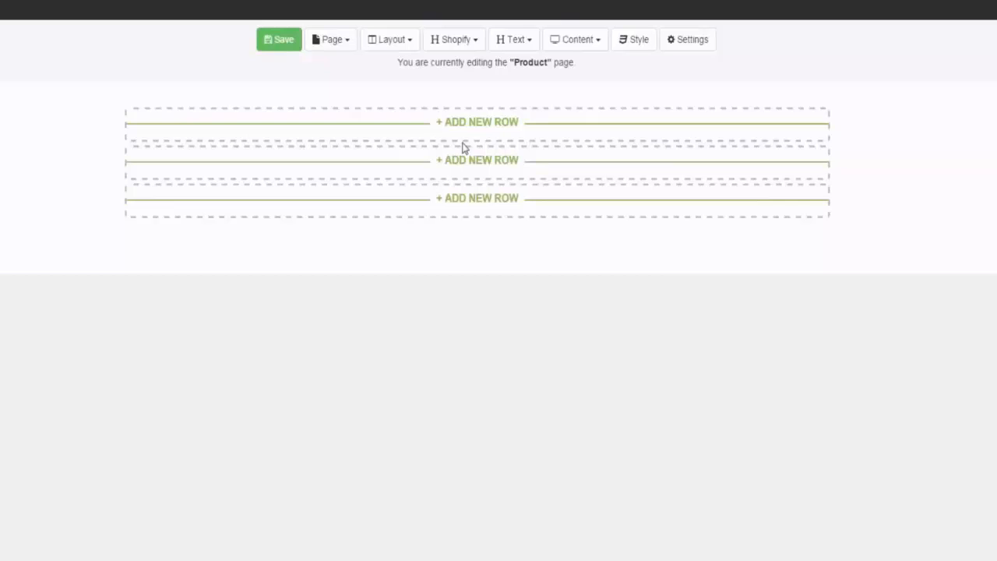
click(474, 125)
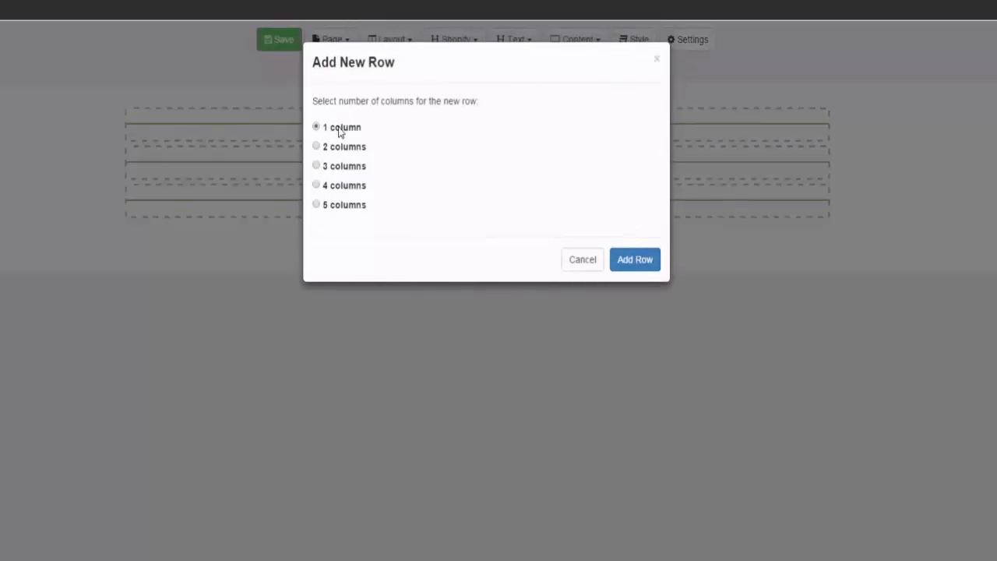
click(644, 265)
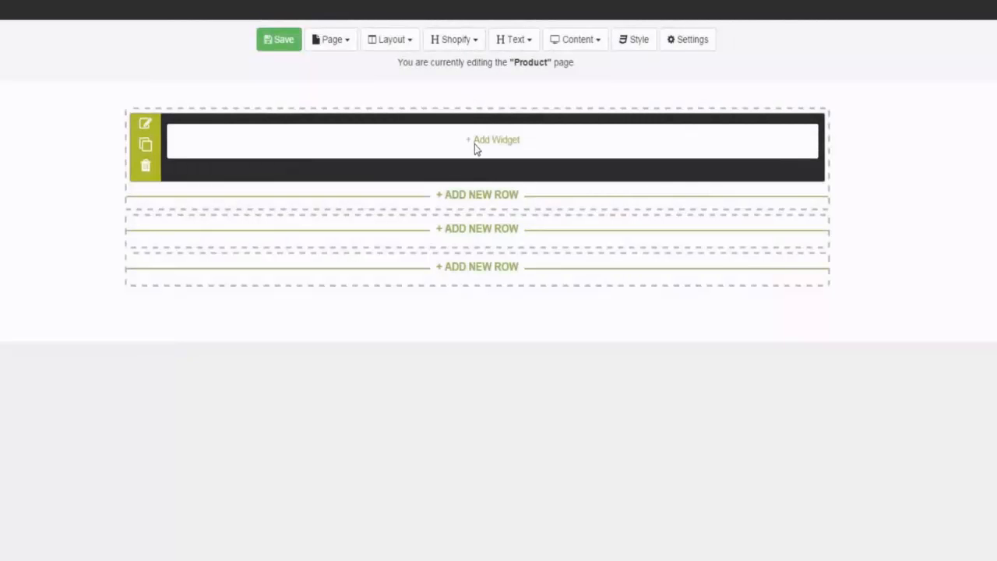
Step: Place the Header widget in the Product page's new row, with the Main Menu widget beneath it
click(456, 39)
drag(460, 67, 355, 153)
click(452, 41)
drag(468, 91, 269, 270)
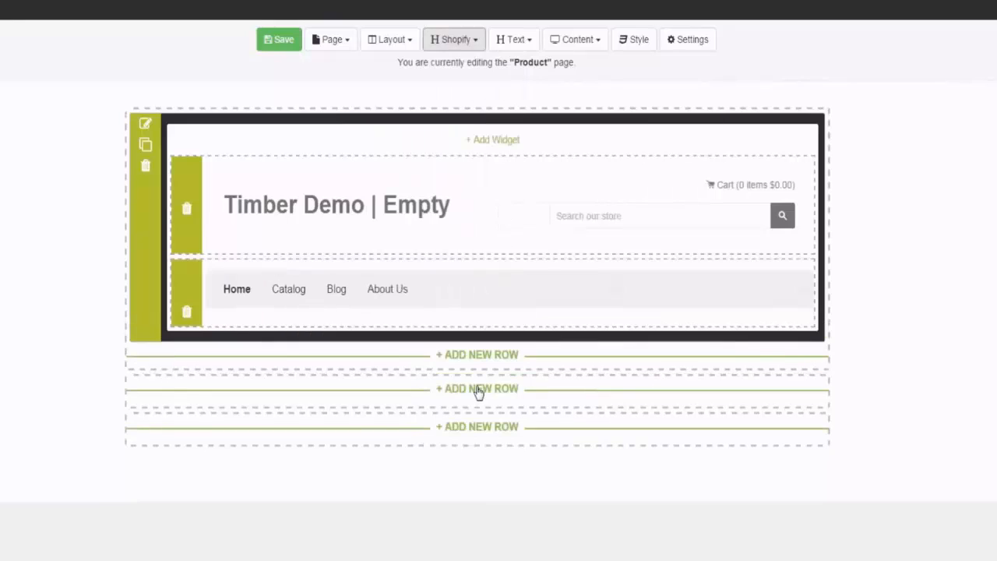
Step: Add a two-column row below the header row and place the product Image widget in its first column, keeping its default settings
click(491, 355)
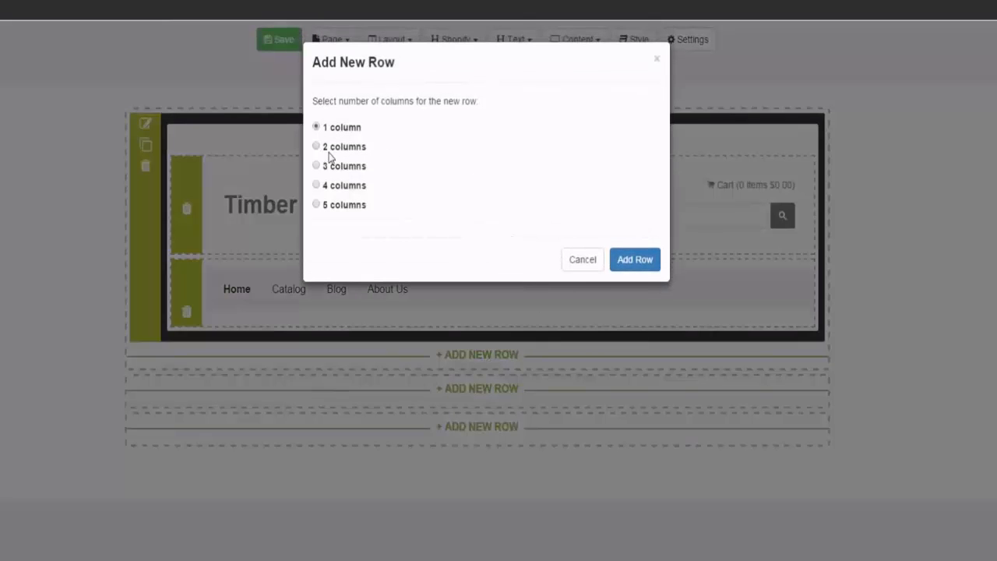
click(637, 263)
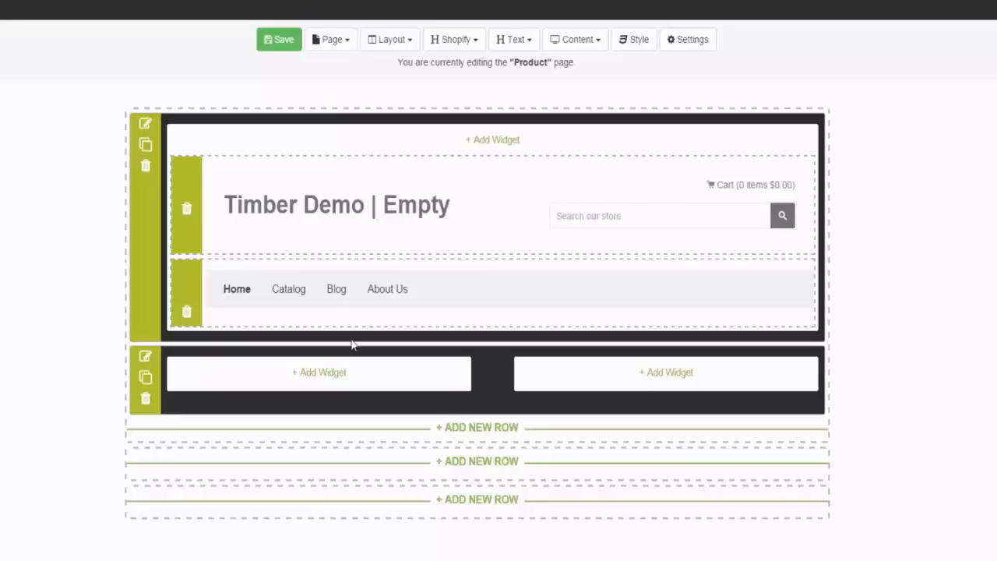
click(459, 41)
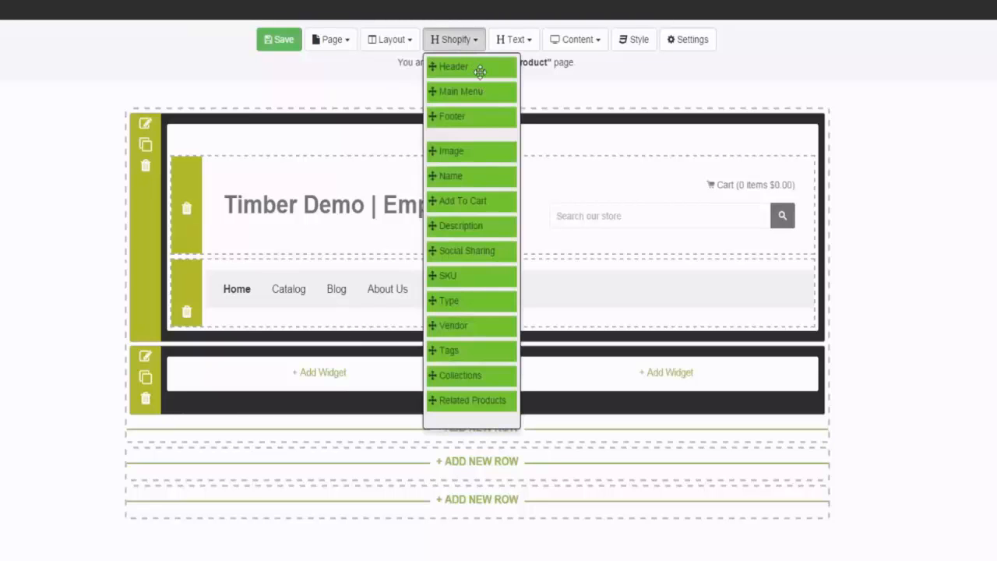
drag(472, 151, 241, 413)
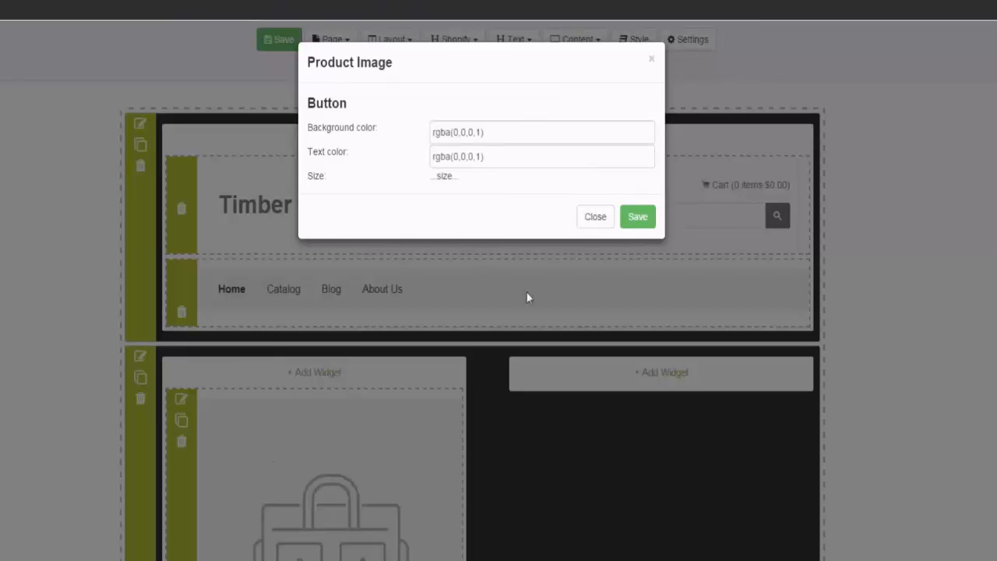
click(607, 220)
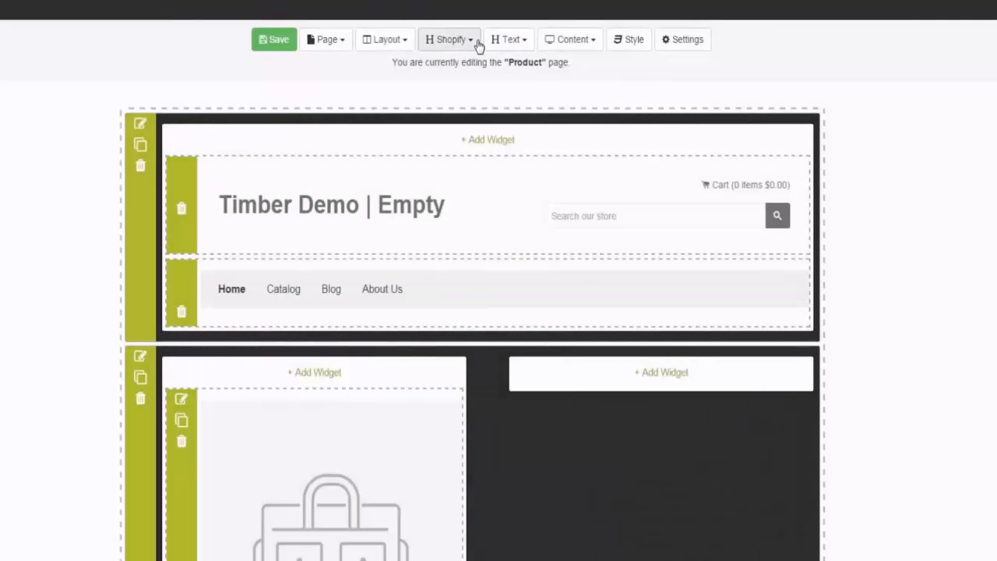
Step: Place the product Name widget in the first column of the two-column row, above the product image
click(477, 41)
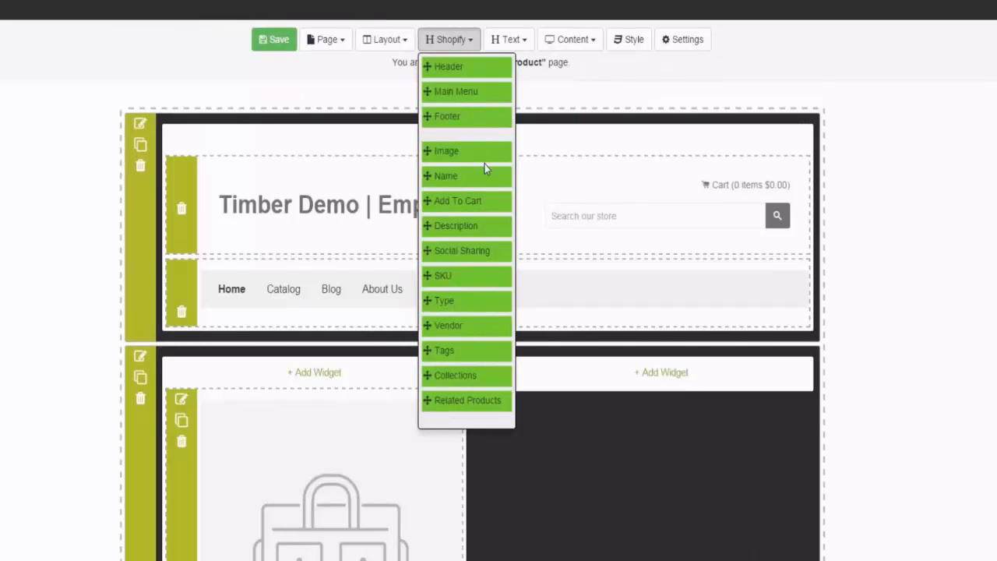
drag(479, 172, 240, 374)
scroll(312, 382, down, 4)
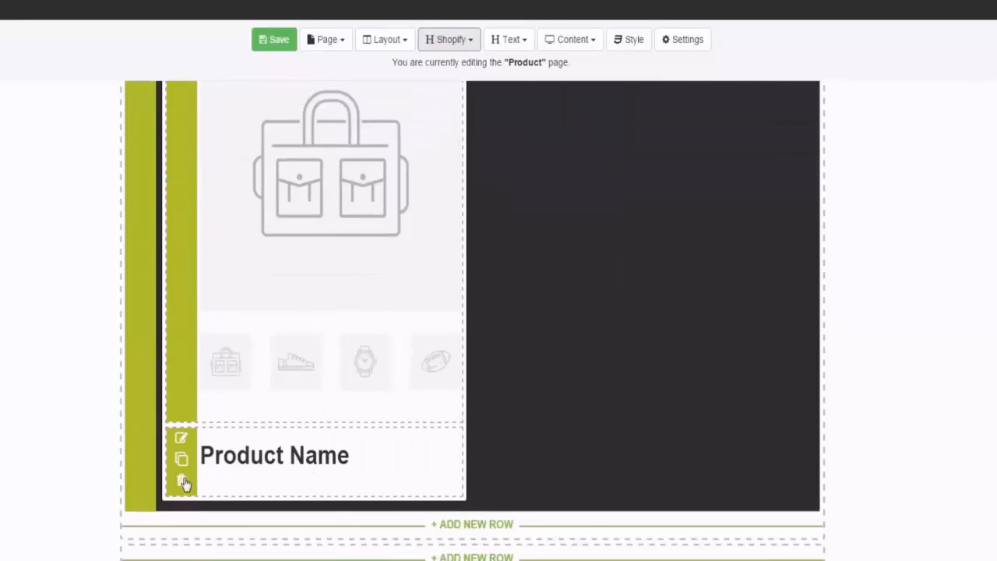
scroll(205, 436, up, 2)
click(269, 45)
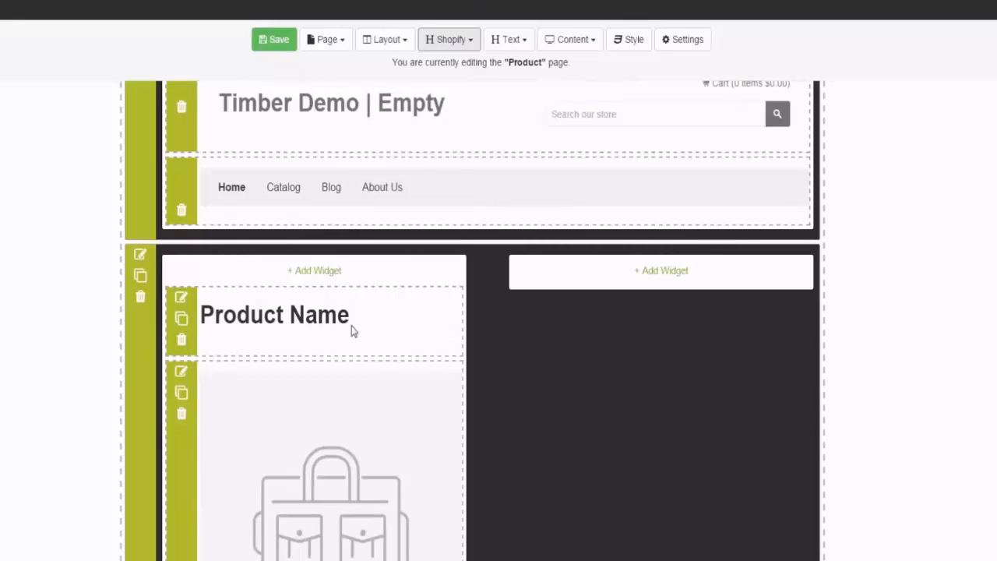
scroll(566, 355, up, 1)
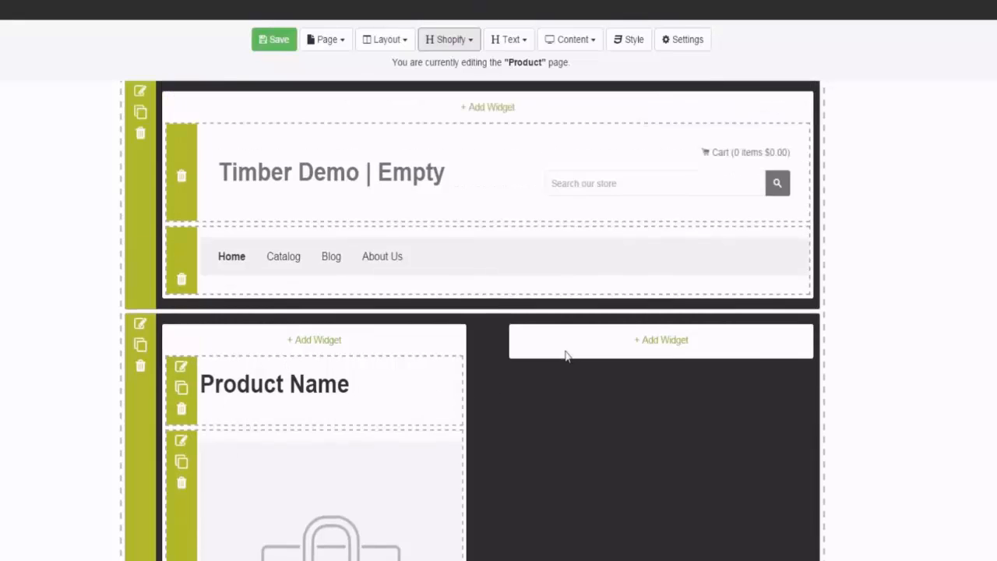
Step: Place the Add To Cart widget in the second column of the product row
click(666, 347)
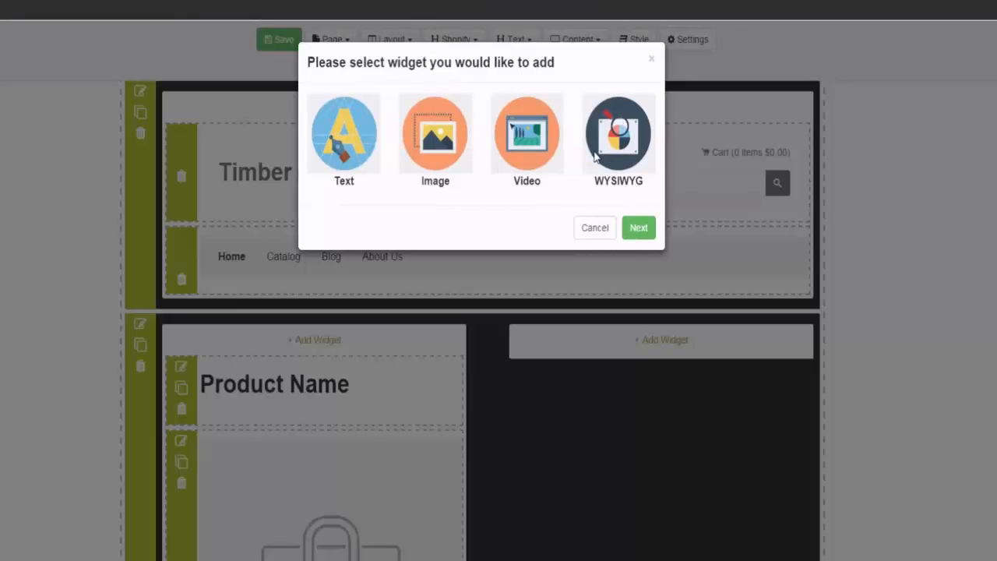
click(607, 227)
click(460, 46)
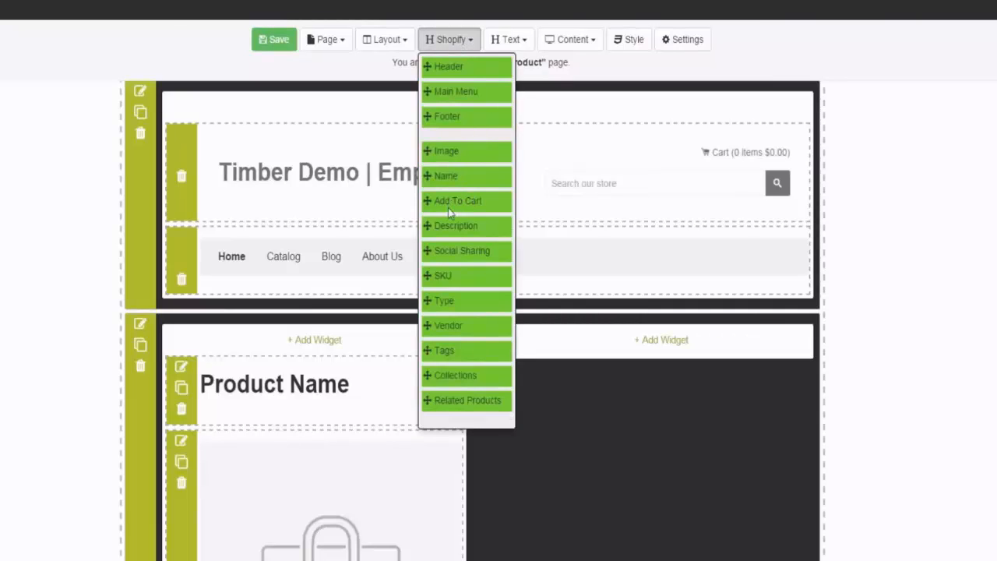
drag(455, 199, 612, 412)
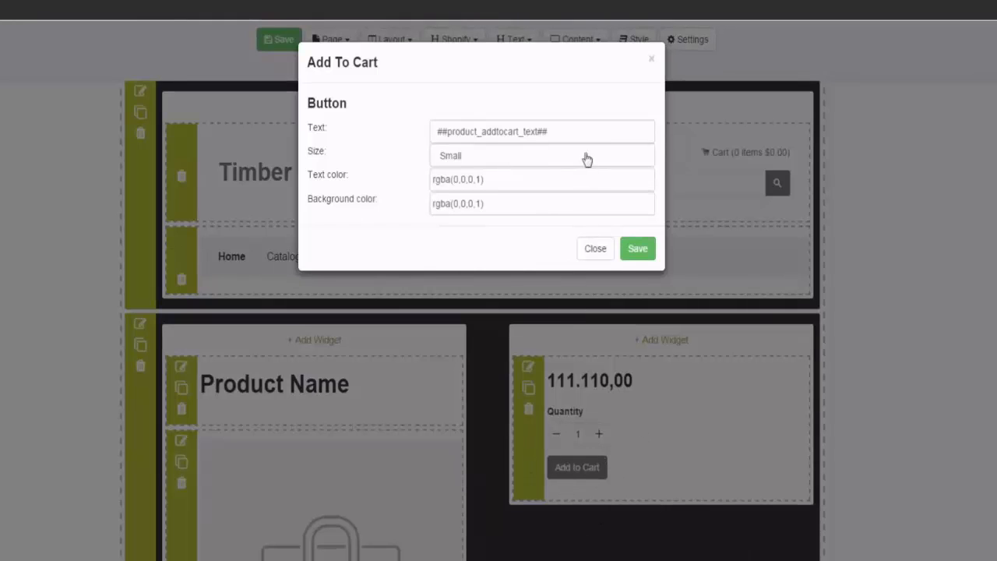
Step: Set the Add To Cart button's text to "Buy It Now" and its size to Extra Large
drag(581, 127, 444, 152)
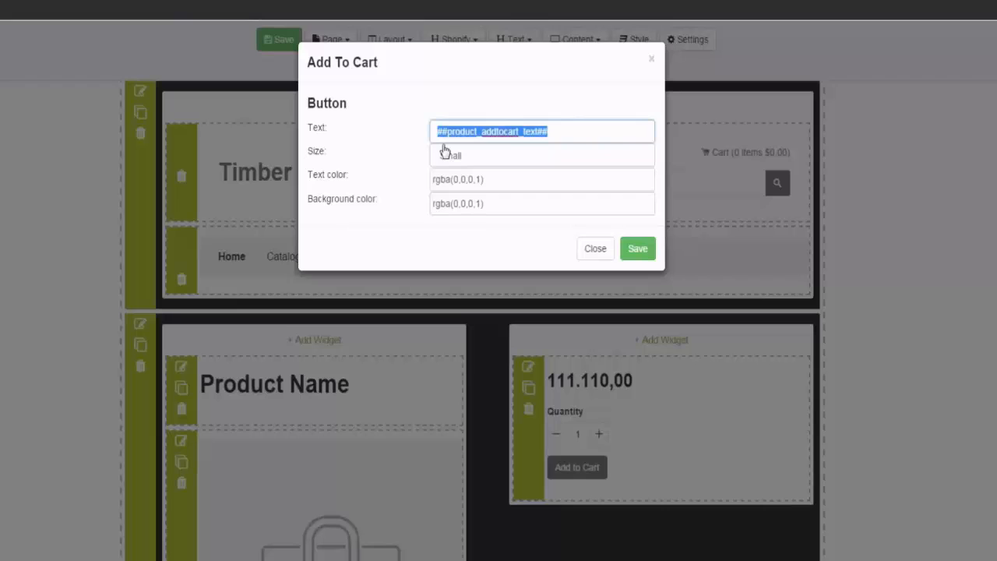
text(Buy It Now)
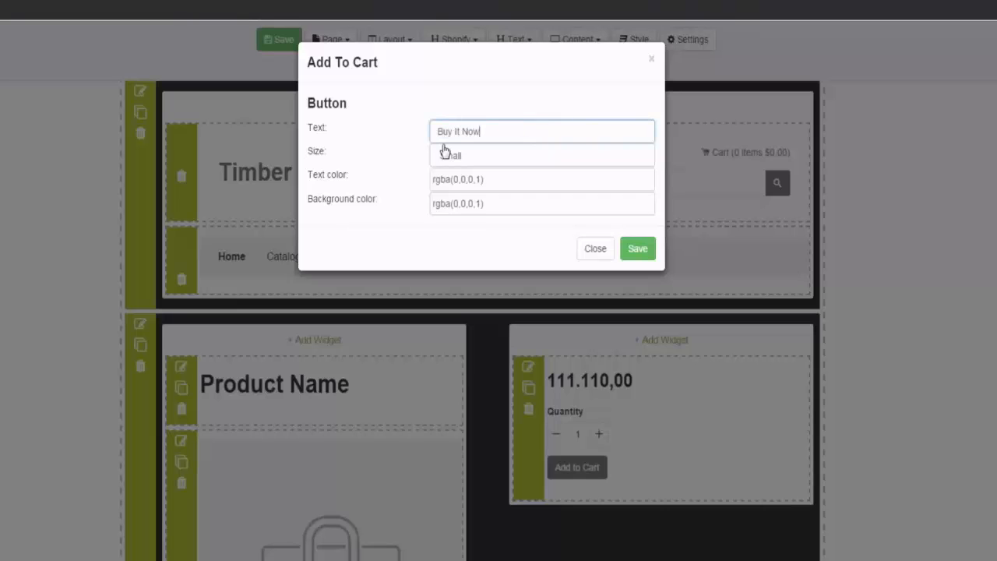
click(481, 165)
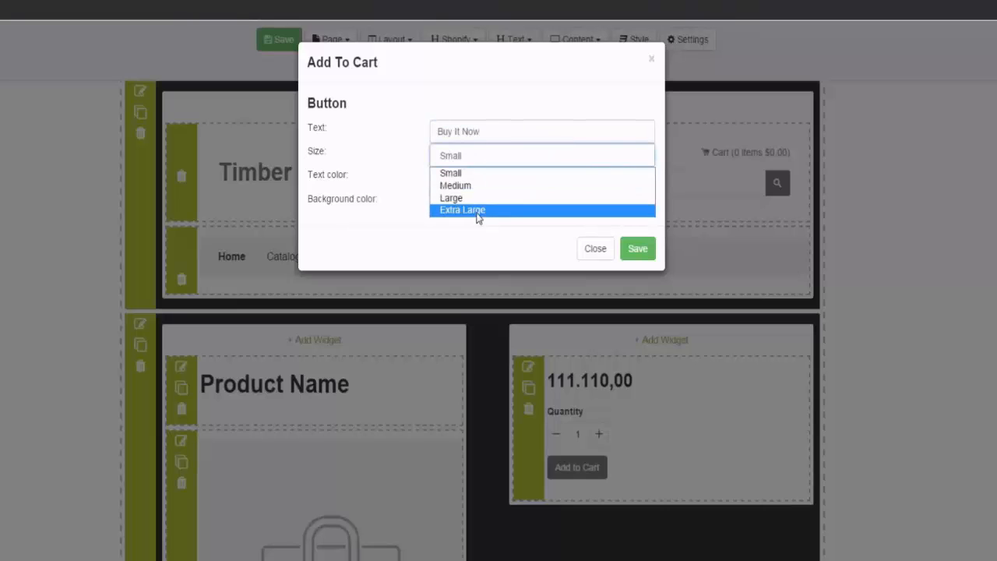
click(478, 208)
Step: Give the button a light text color of rgba(237,231,231,1) and a green background of rgba(37,181,43,1), saving the widget settings
click(482, 180)
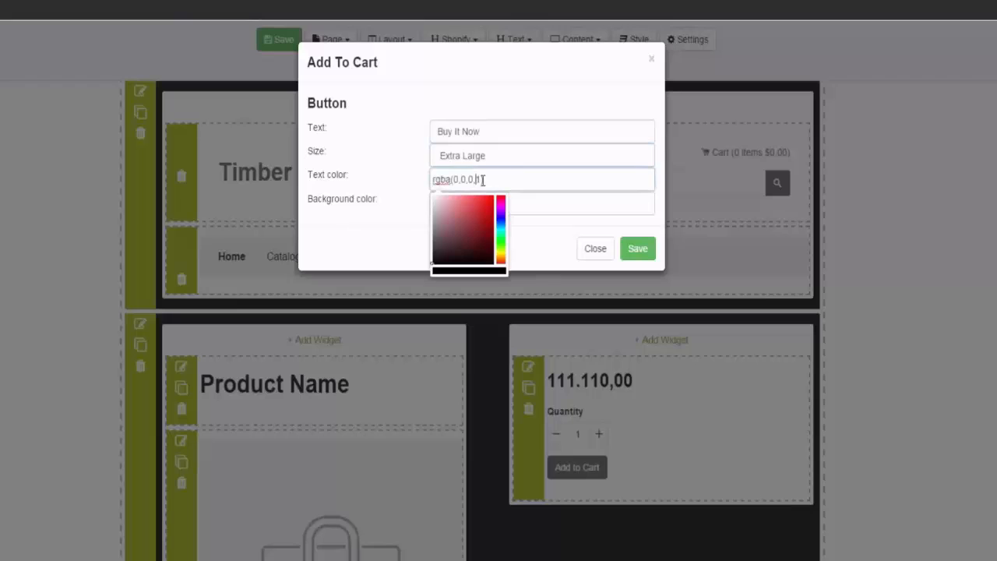
click(432, 202)
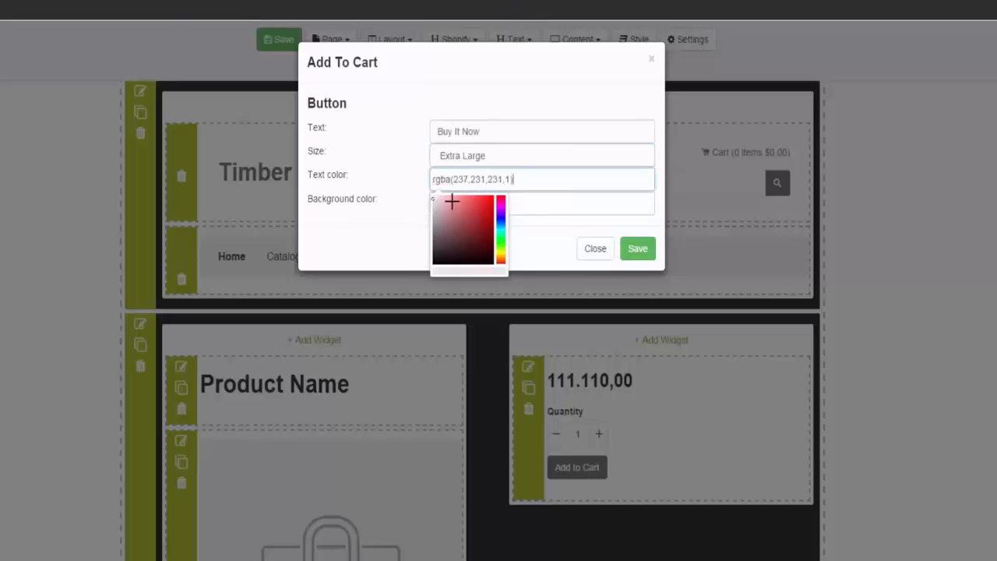
click(544, 209)
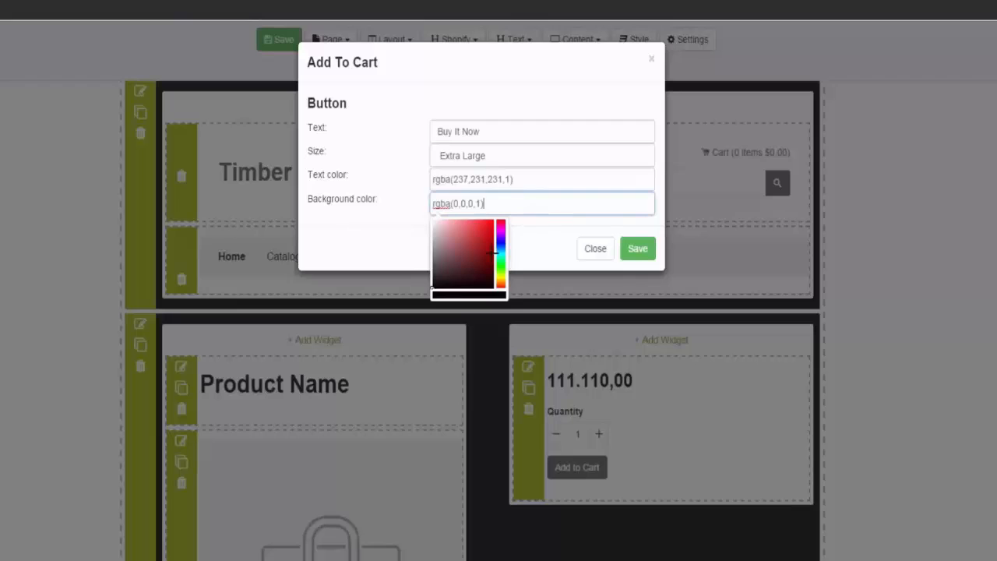
click(502, 265)
drag(487, 234, 480, 238)
click(638, 250)
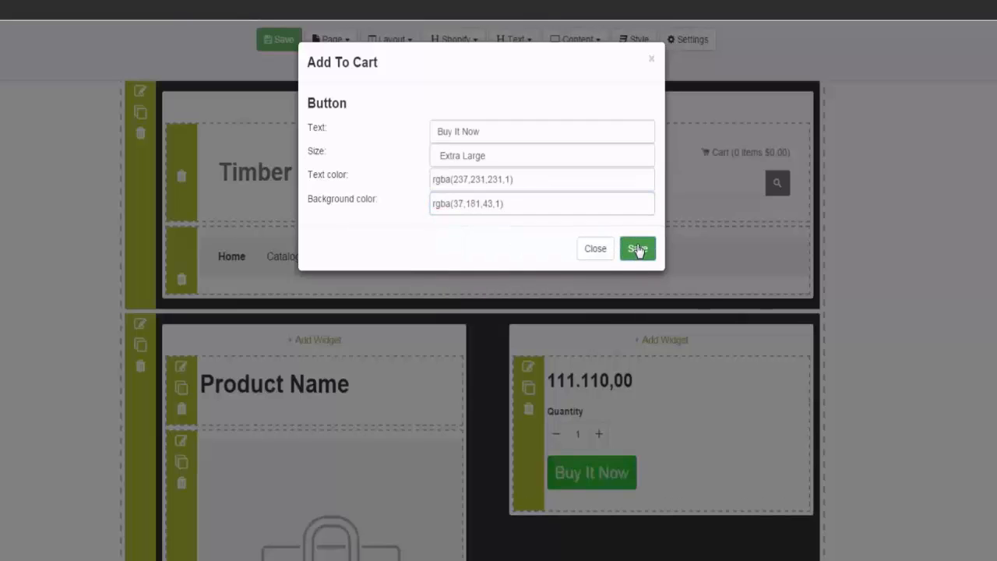
click(592, 251)
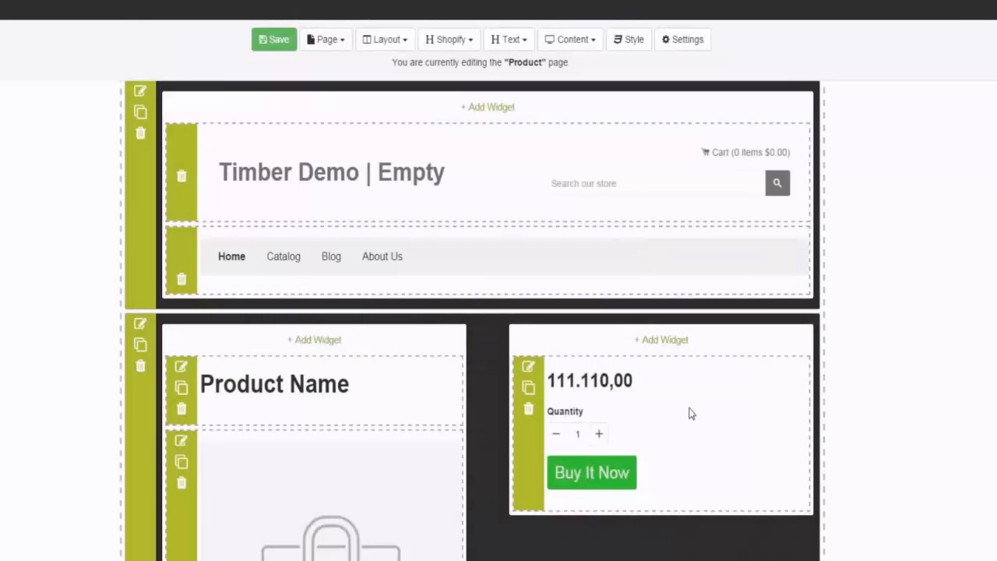
Step: Add the Description widget above the Add To Cart widget in the second column and the Social Sharing widget below it
scroll(690, 414, down, 2)
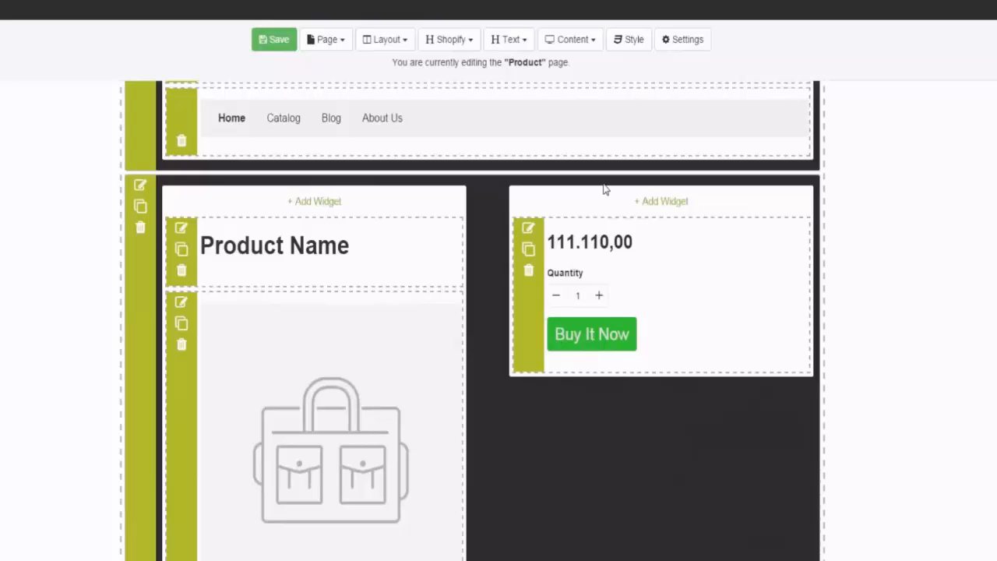
click(450, 45)
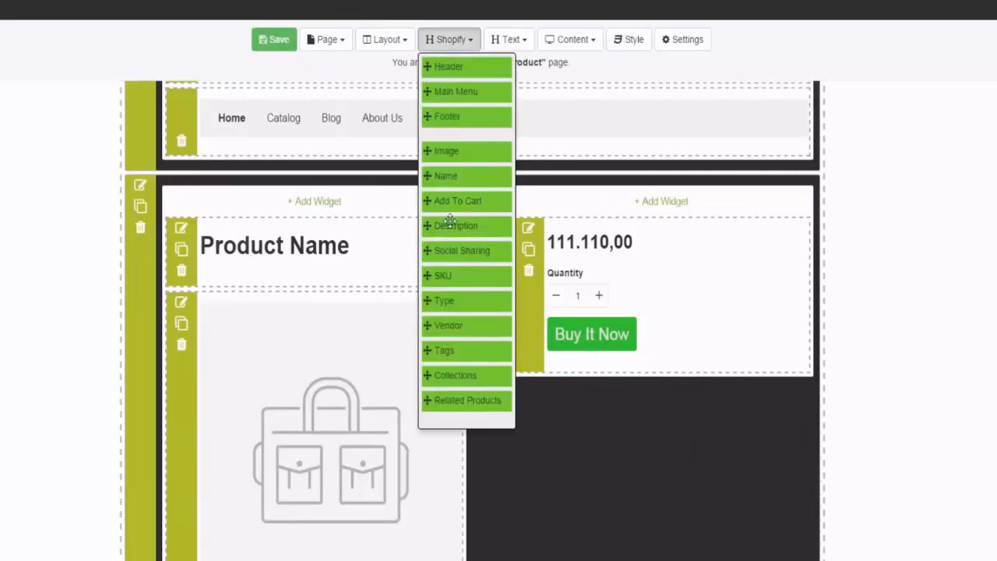
drag(449, 225, 641, 235)
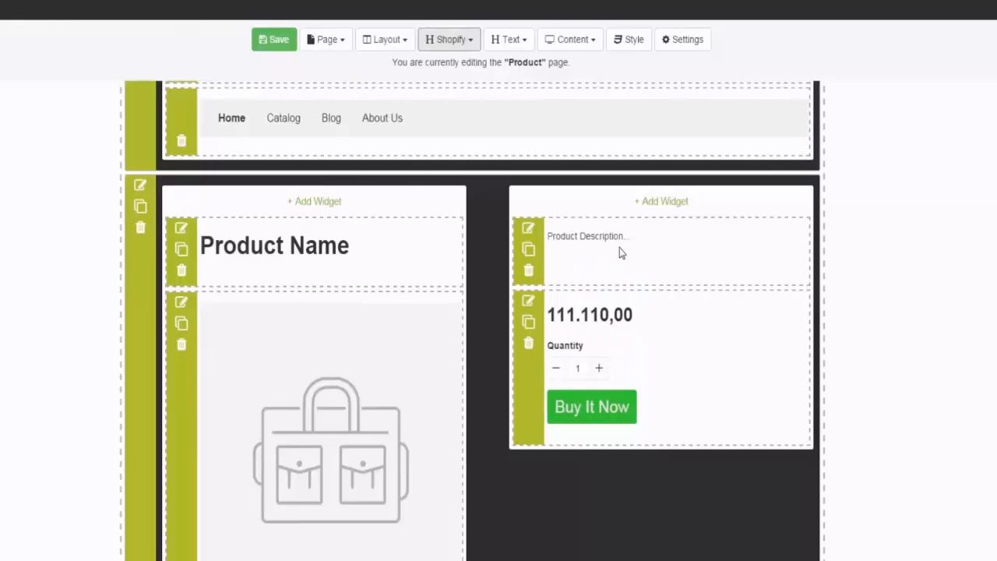
click(435, 37)
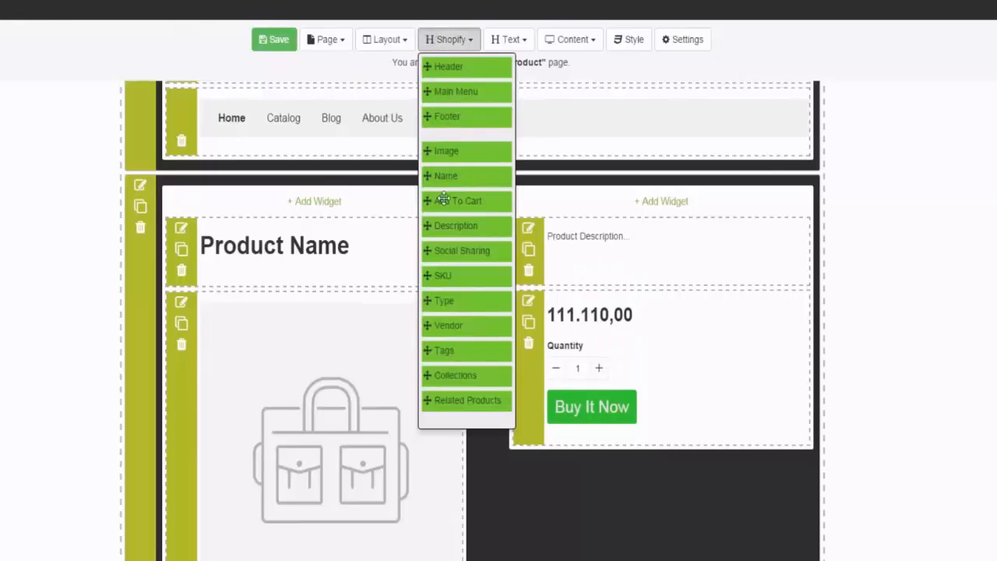
drag(458, 259, 589, 478)
scroll(703, 371, down, 3)
scroll(691, 356, up, 3)
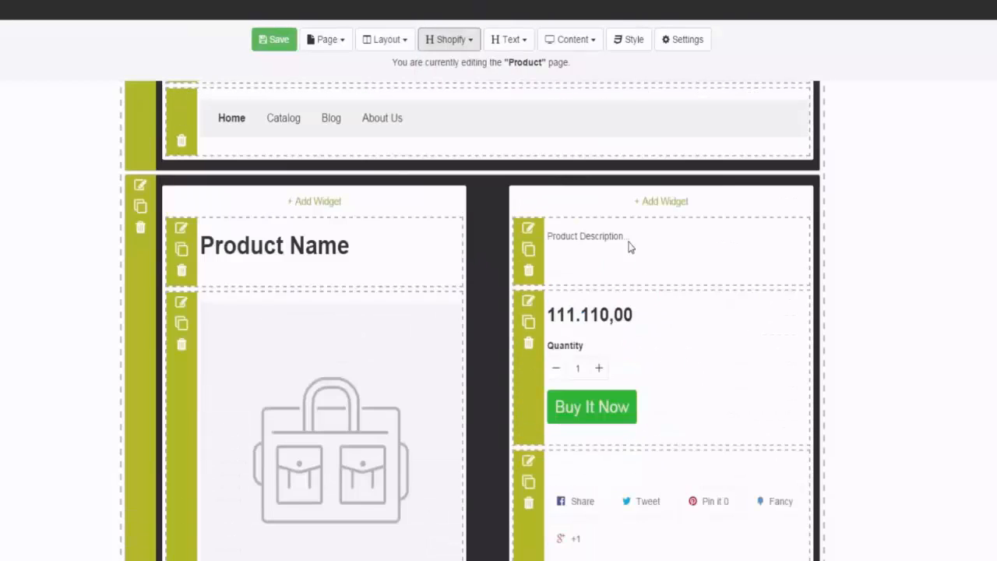
click(655, 204)
click(435, 148)
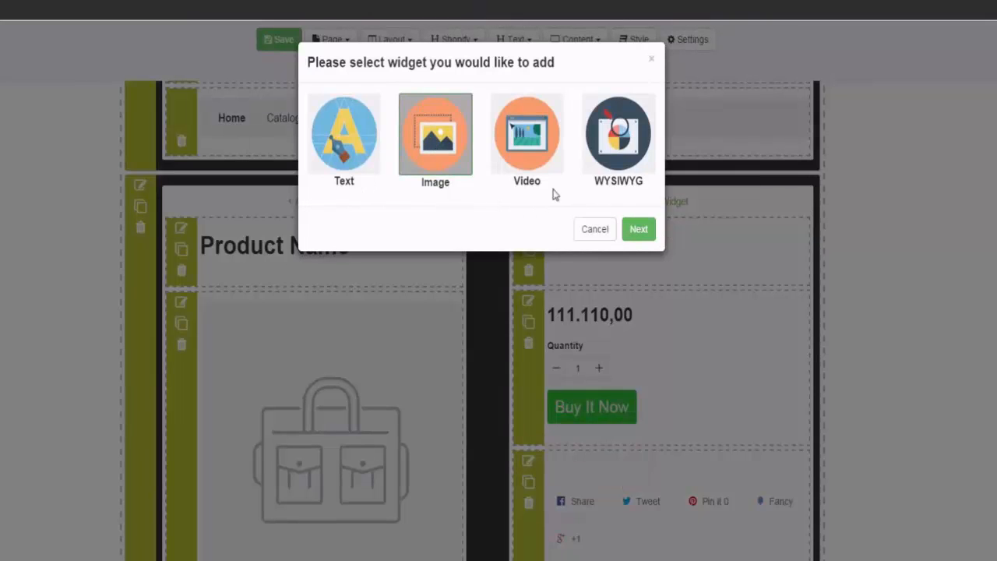
click(610, 234)
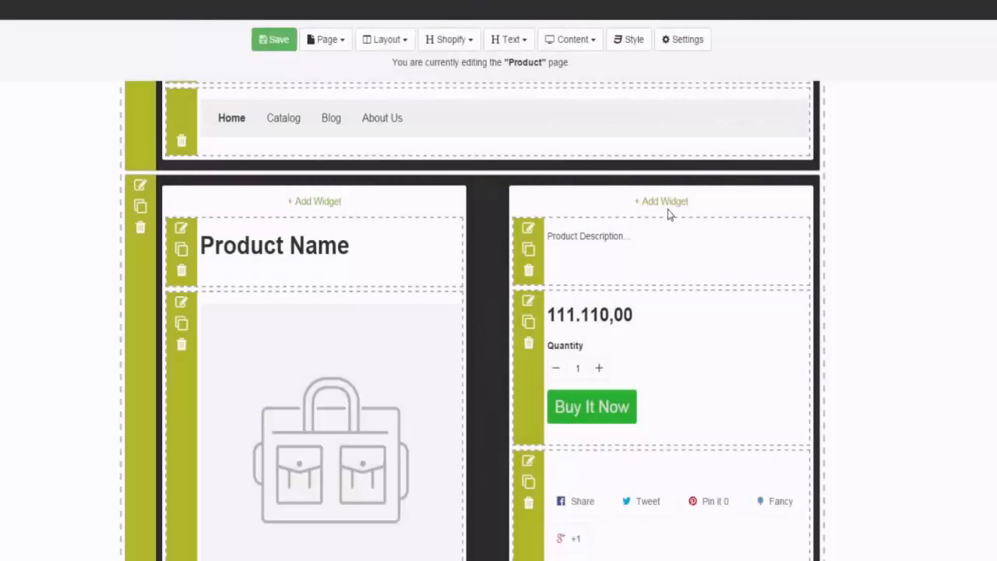
Step: Add a one-column row below the two-column product row
scroll(649, 394, down, 3)
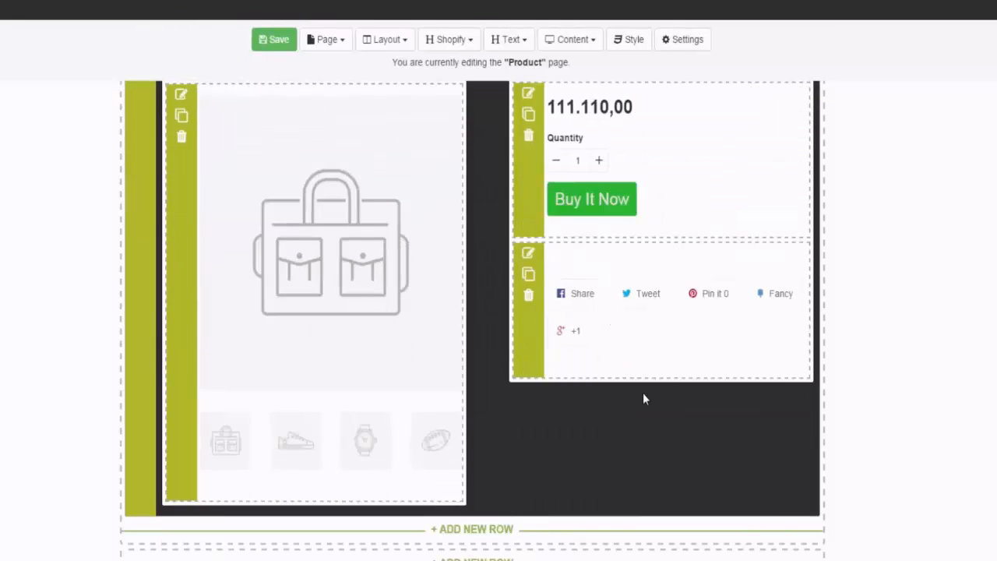
scroll(615, 358, down, 1)
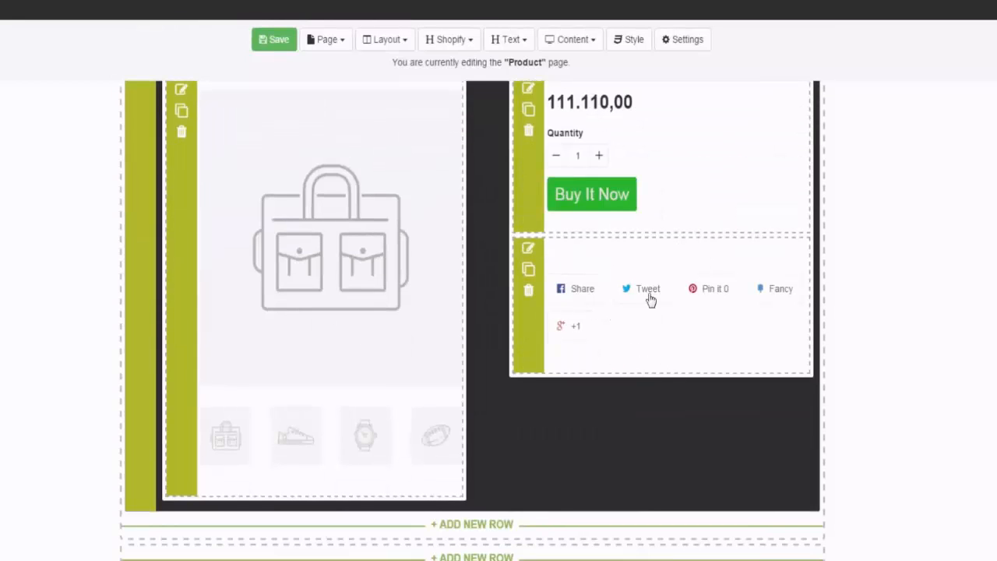
click(490, 526)
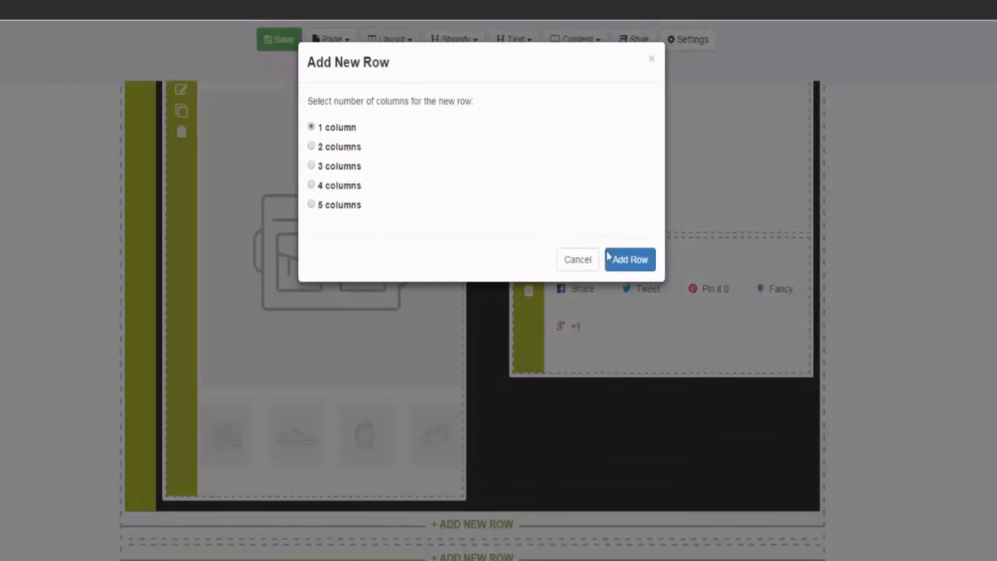
click(643, 258)
scroll(523, 389, down, 1)
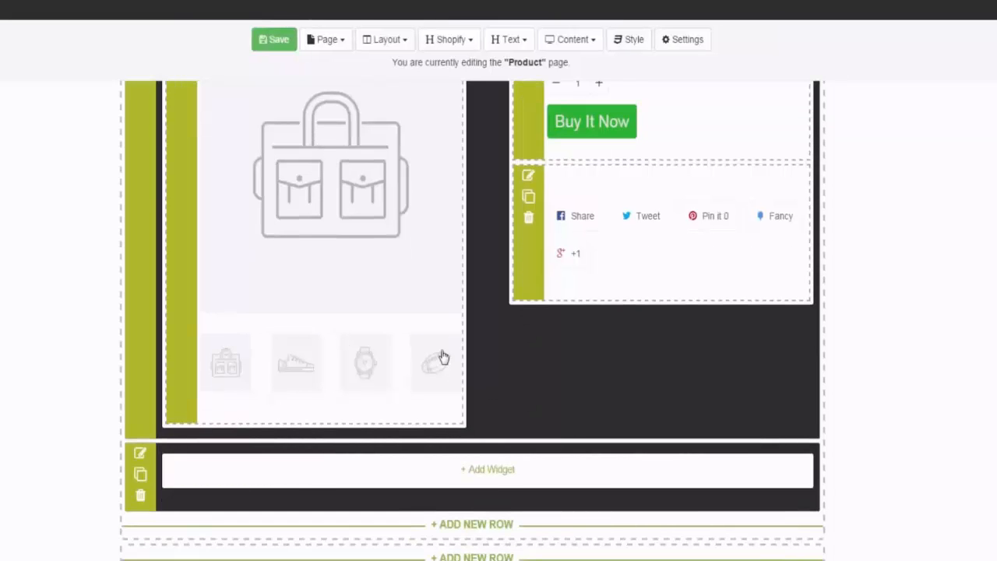
Step: Place the Related Products widget in the new one-column row, keeping its default settings
click(451, 41)
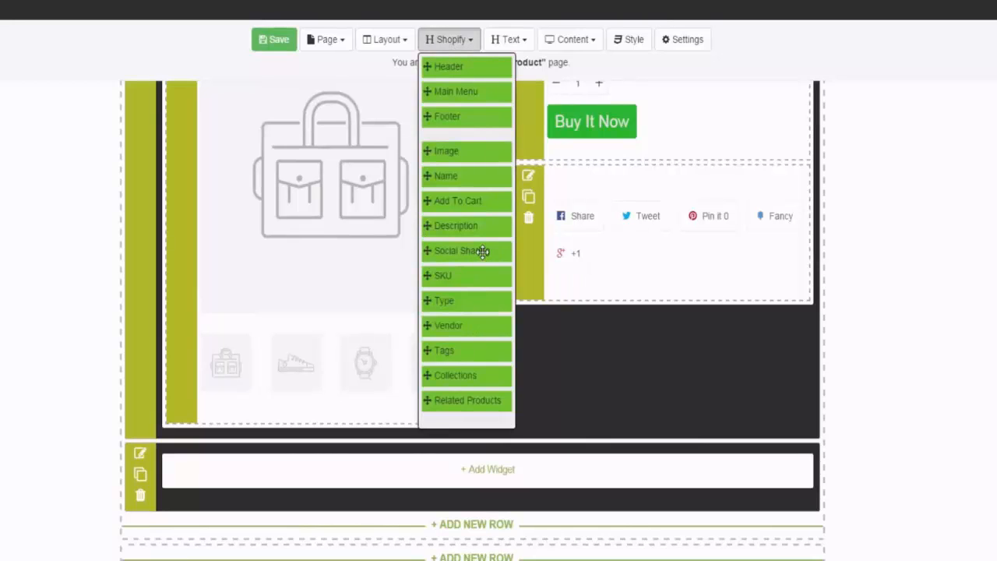
drag(472, 400, 430, 474)
click(429, 473)
click(574, 232)
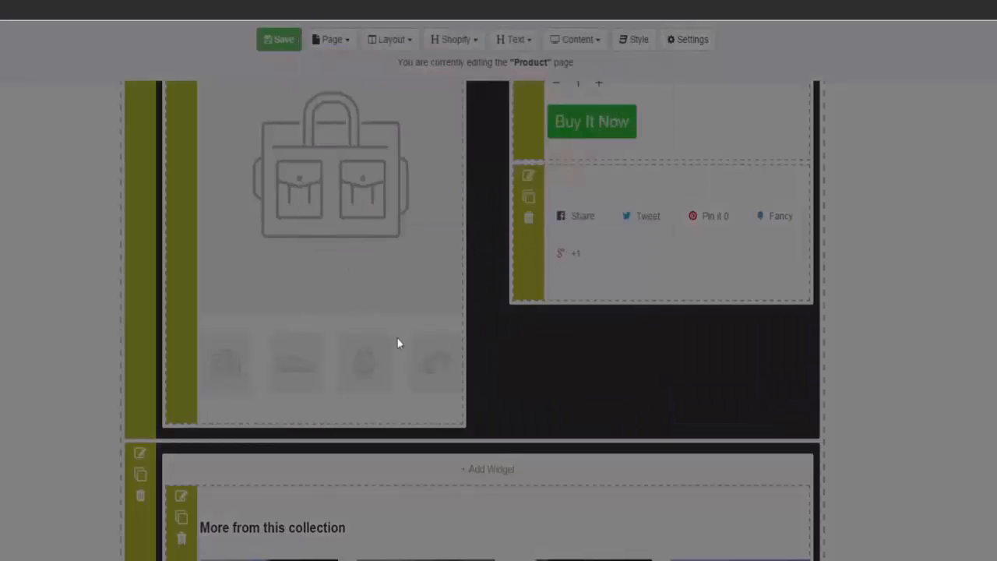
scroll(397, 338, down, 4)
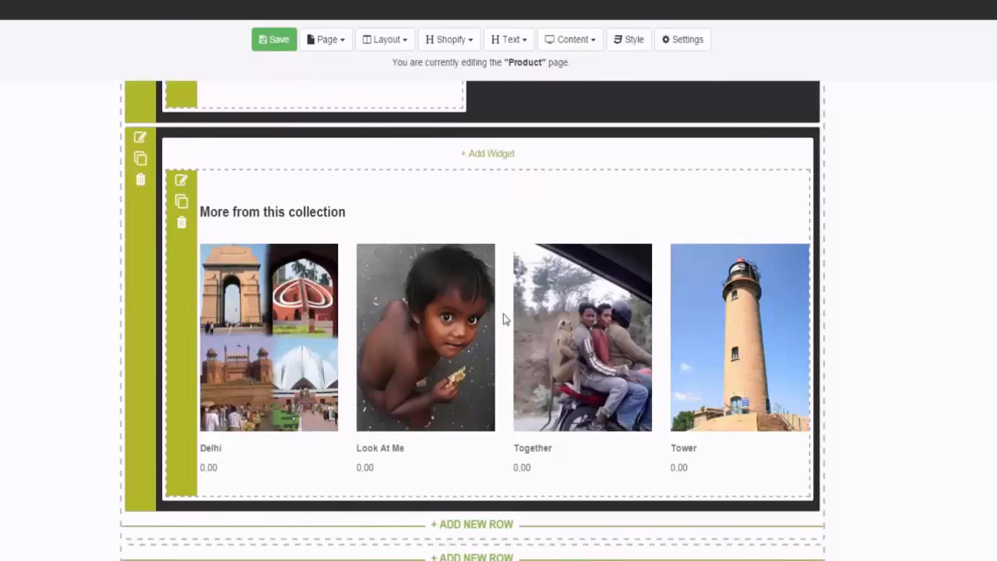
Step: Place the Footer widget beneath the related products and save the Product page
click(448, 40)
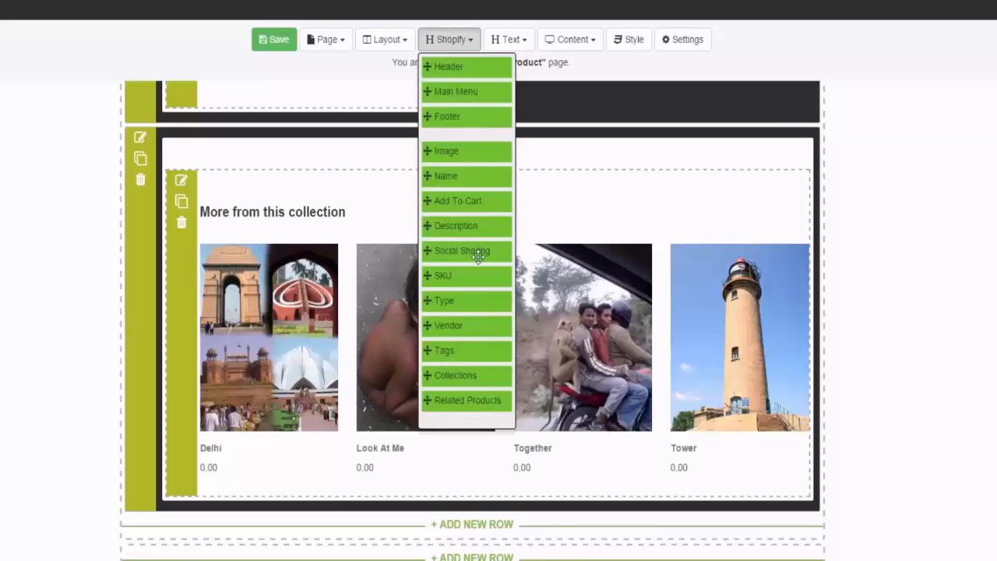
drag(471, 116, 274, 512)
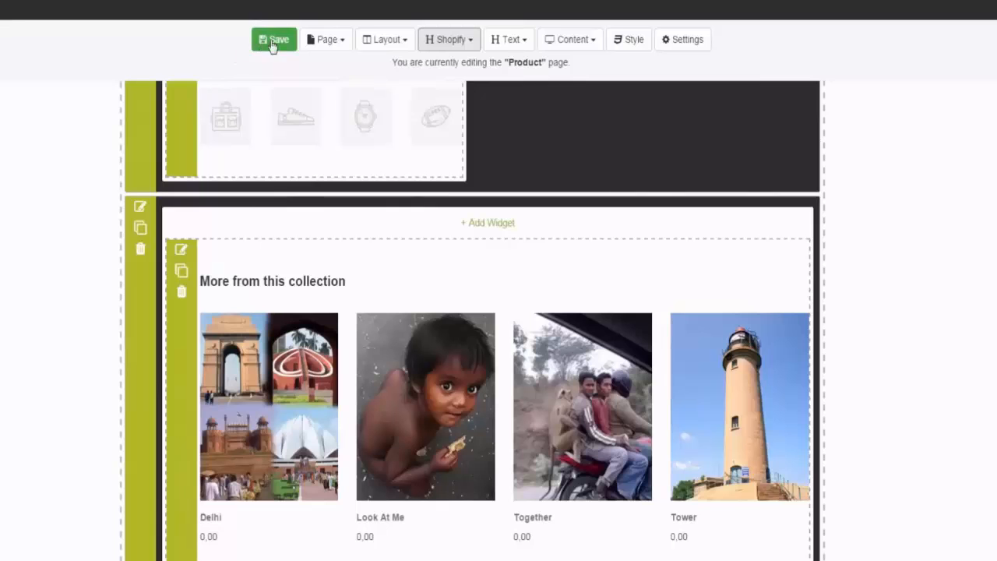
click(274, 40)
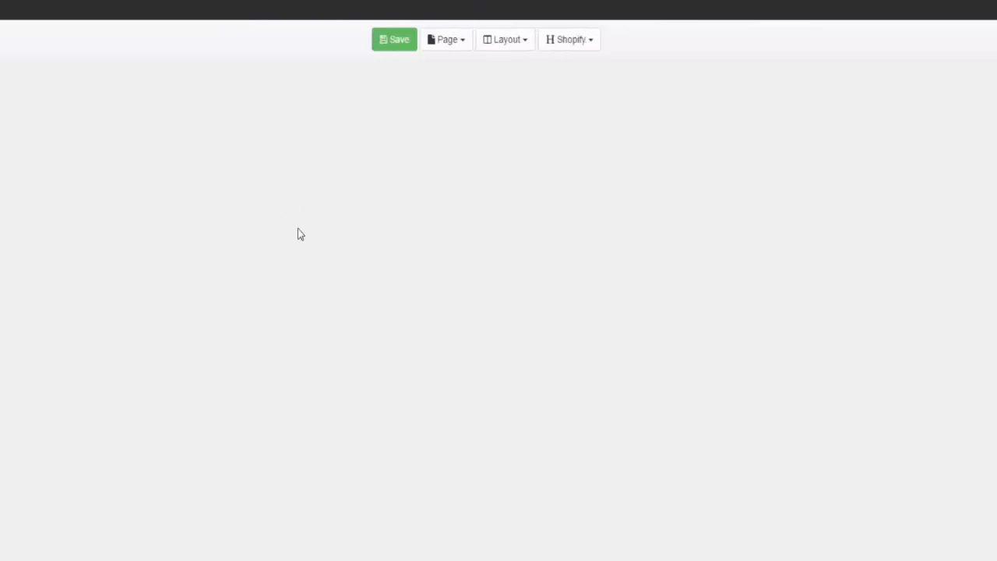
scroll(553, 345, down, 10)
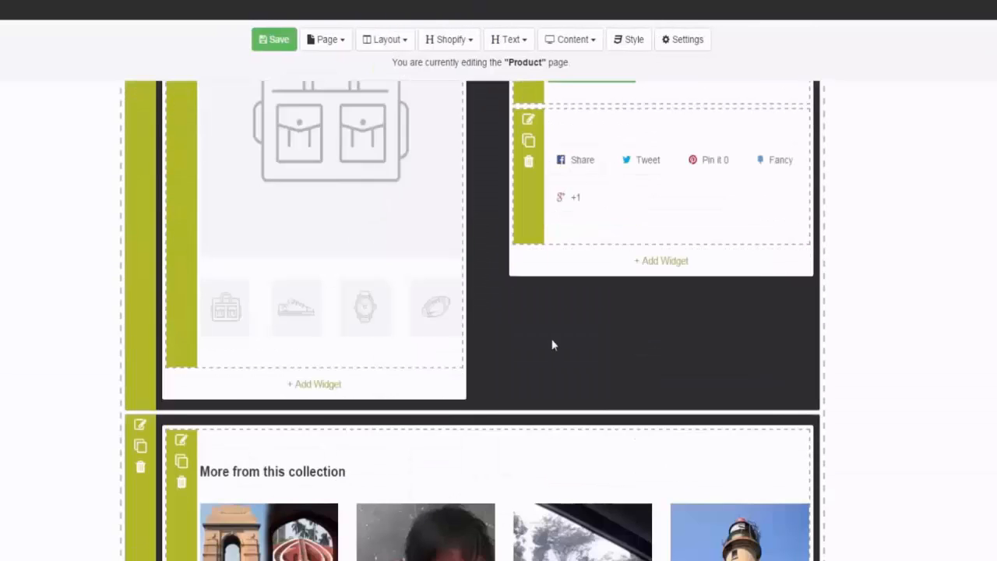
scroll(499, 395, up, 8)
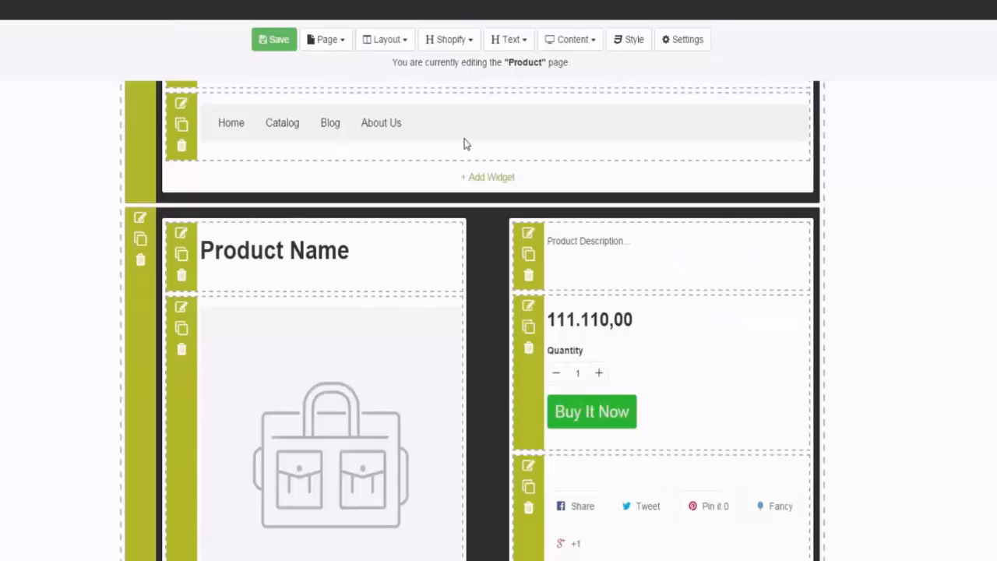
scroll(466, 144, up, 2)
Step: Switch to editing the Catalog page and add a one-column row above its breadcrumb
click(324, 42)
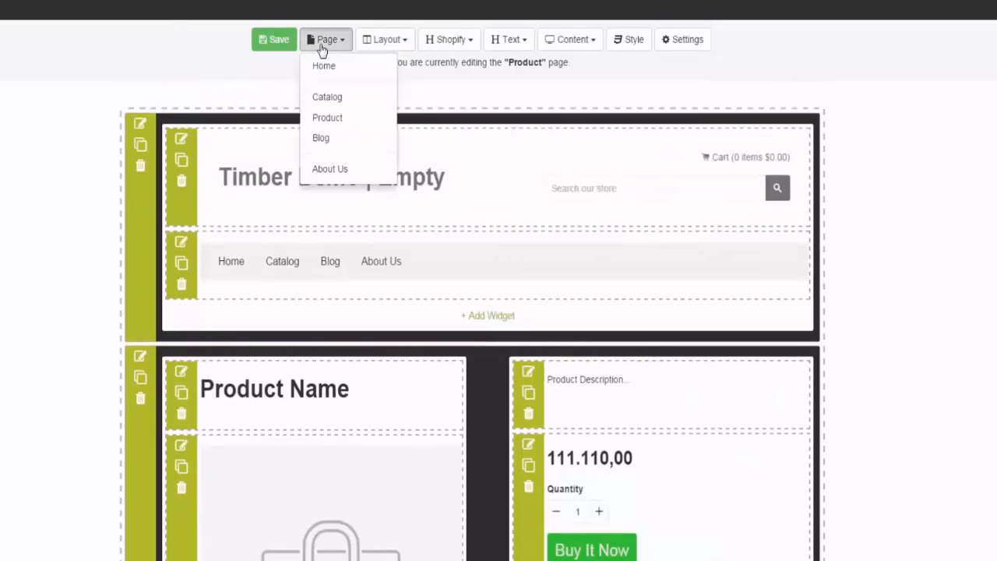
click(340, 99)
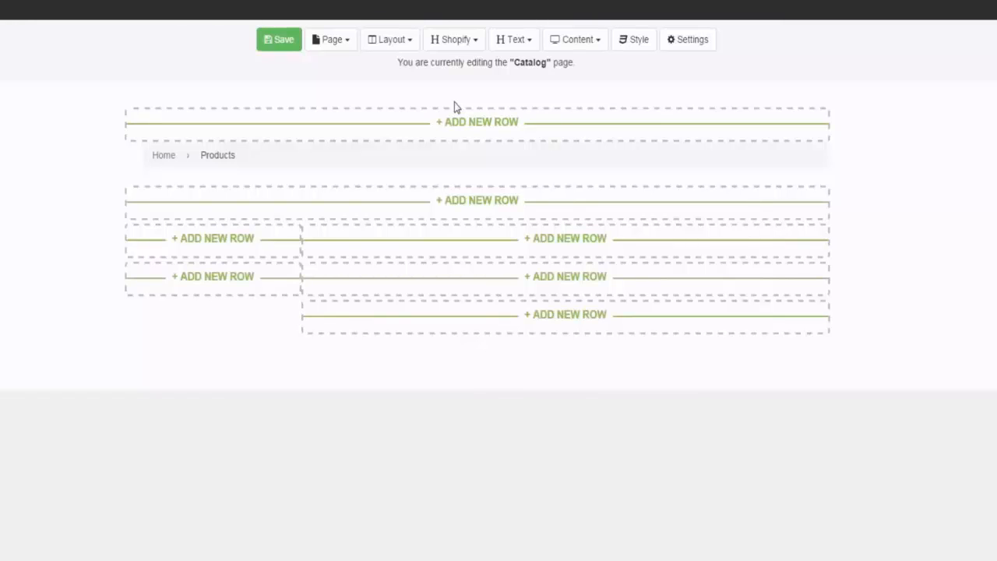
click(457, 124)
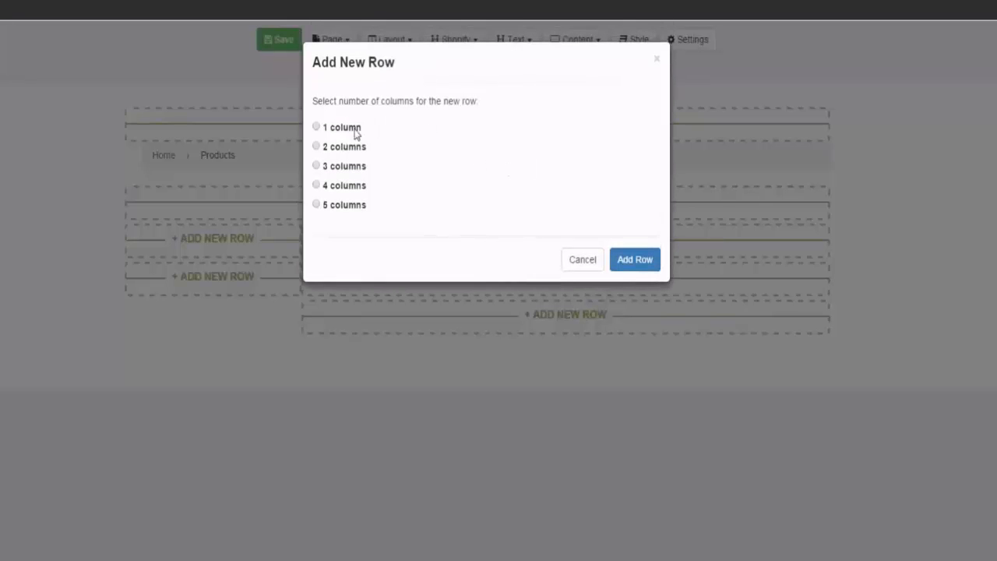
click(639, 264)
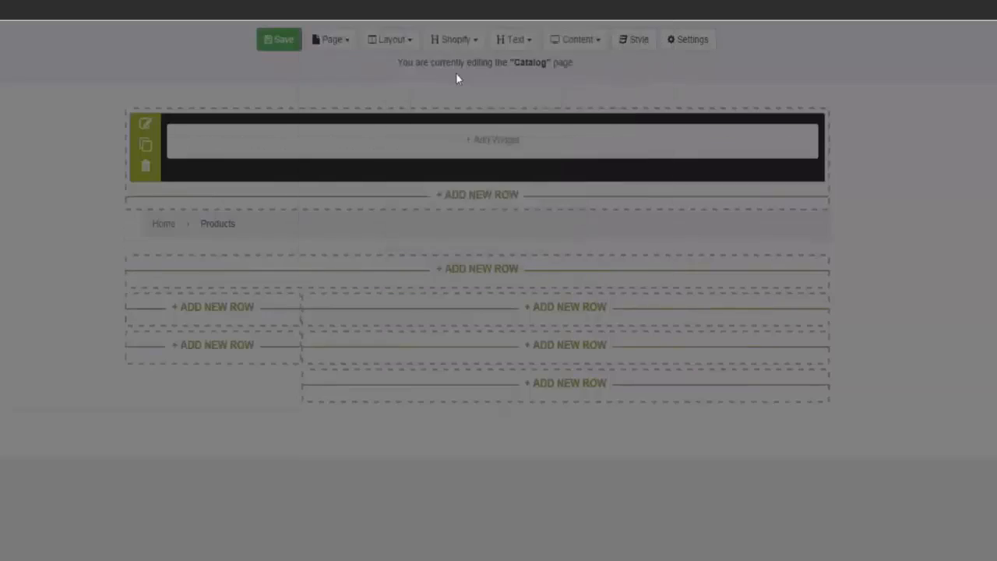
Step: Place the Header widget in the Catalog page's new row, with the Main Menu widget beneath it
click(465, 43)
drag(472, 79, 340, 148)
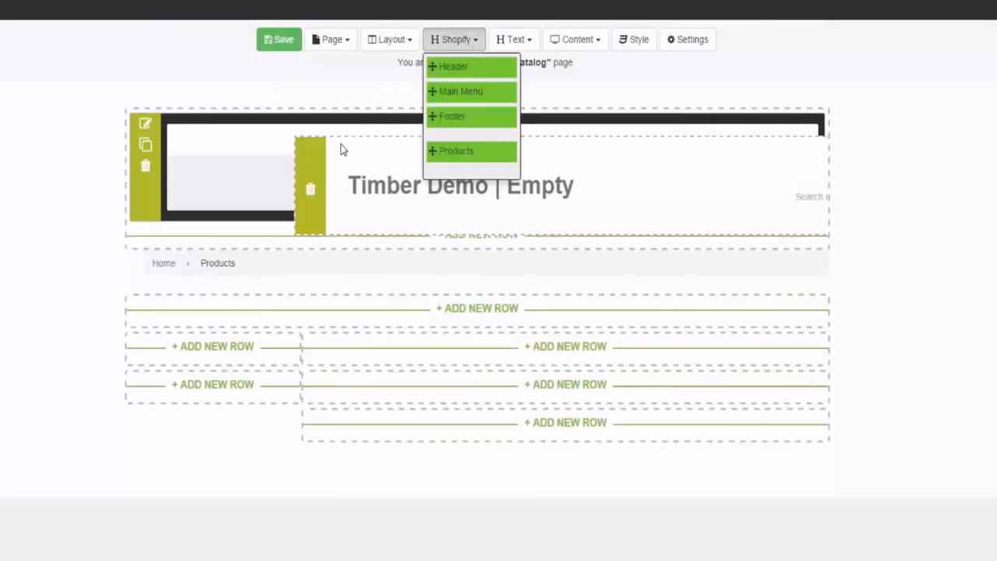
drag(491, 92, 311, 269)
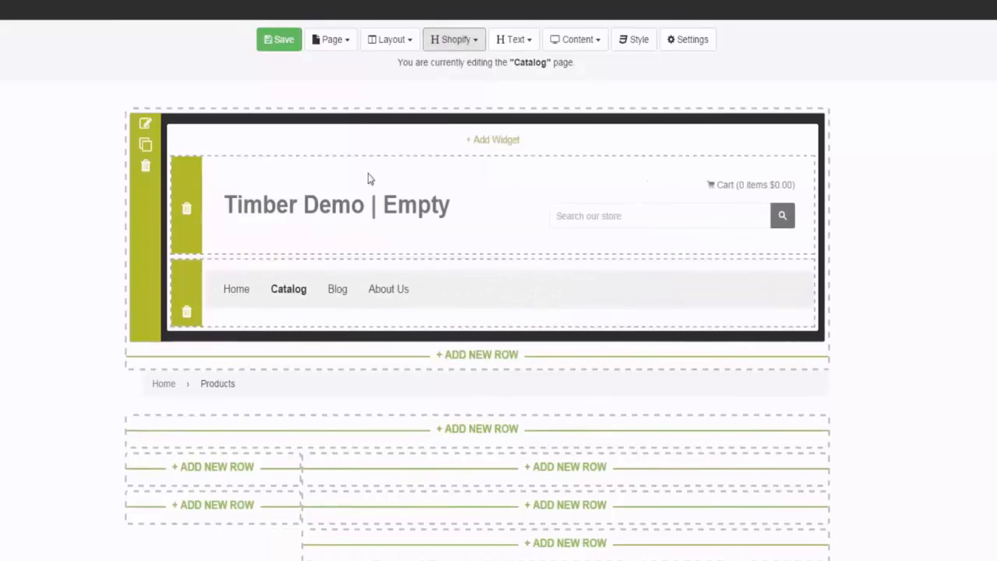
Step: Place the Products widget below the main menu in the Catalog page's row
click(459, 41)
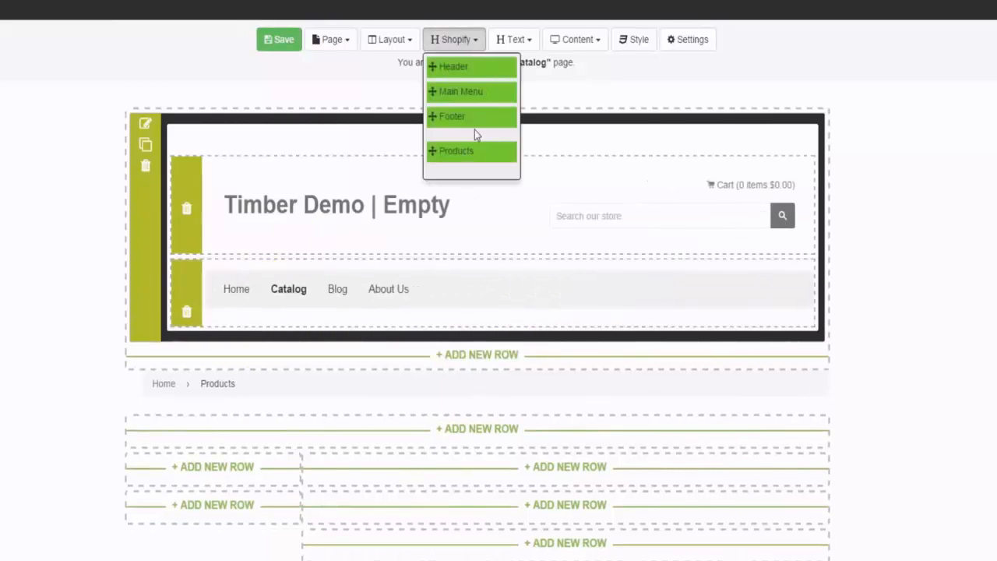
drag(472, 152, 352, 331)
drag(288, 364, 307, 330)
scroll(385, 303, down, 5)
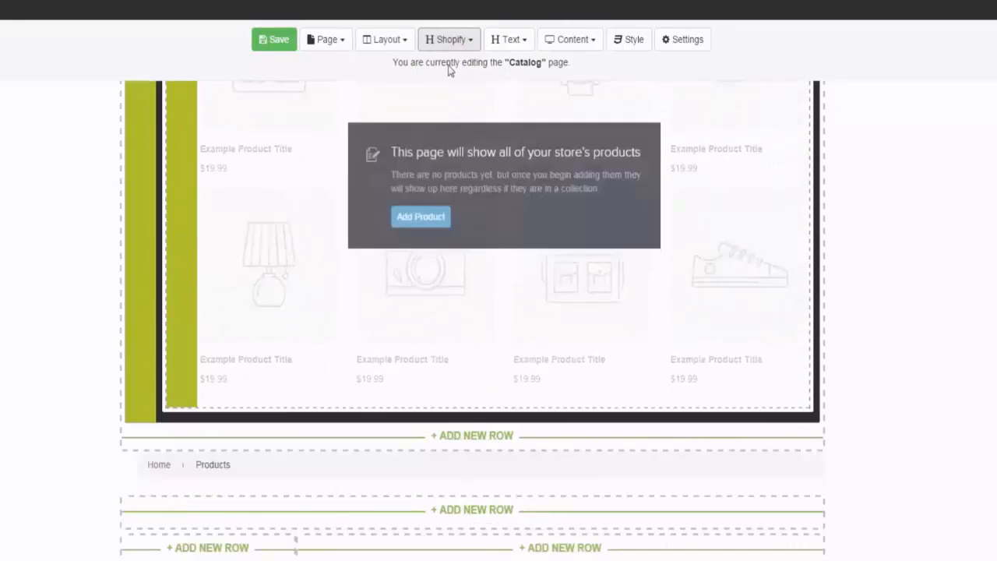
Step: Place the Footer widget beneath the product grid and save the Catalog page
click(450, 39)
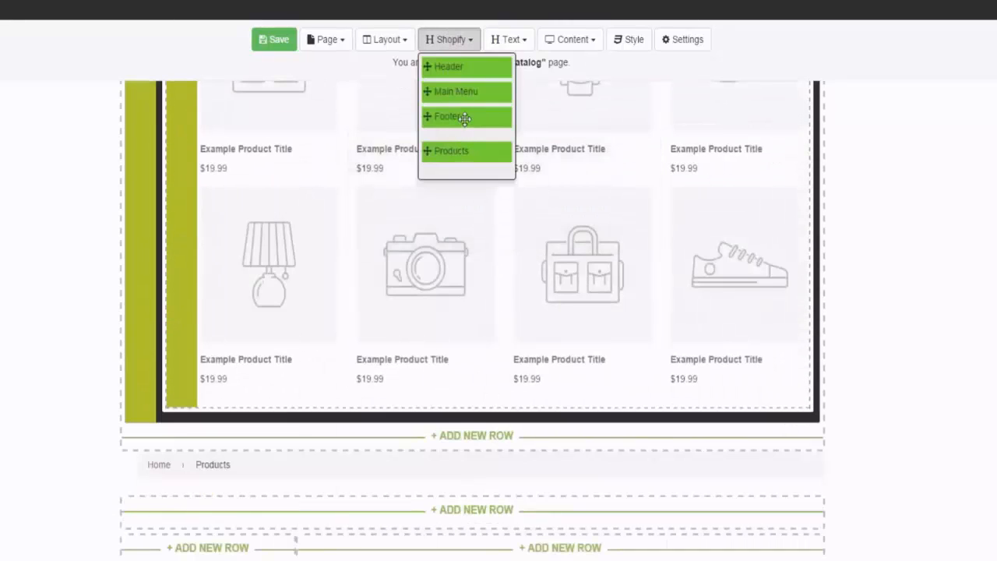
drag(462, 117, 232, 431)
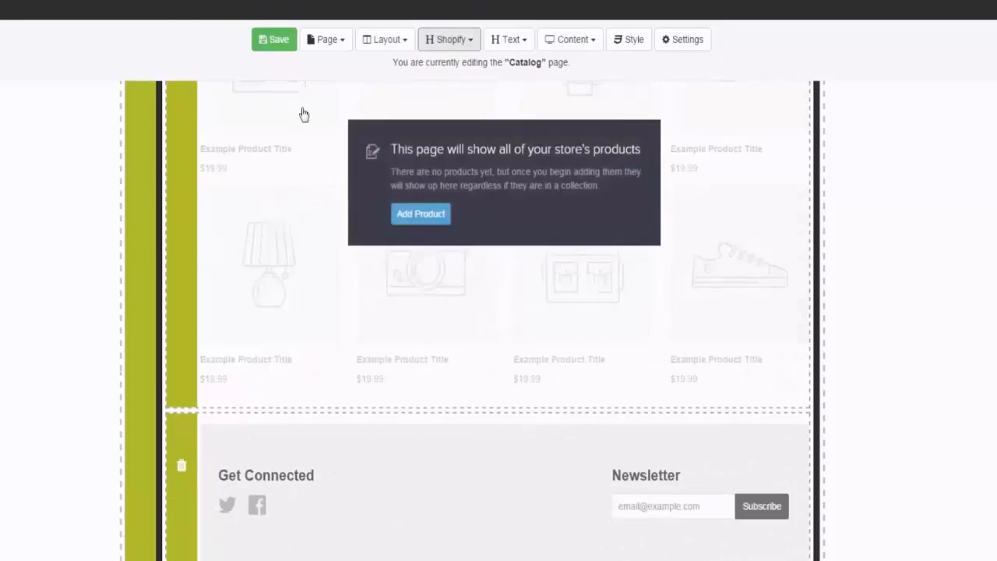
click(275, 39)
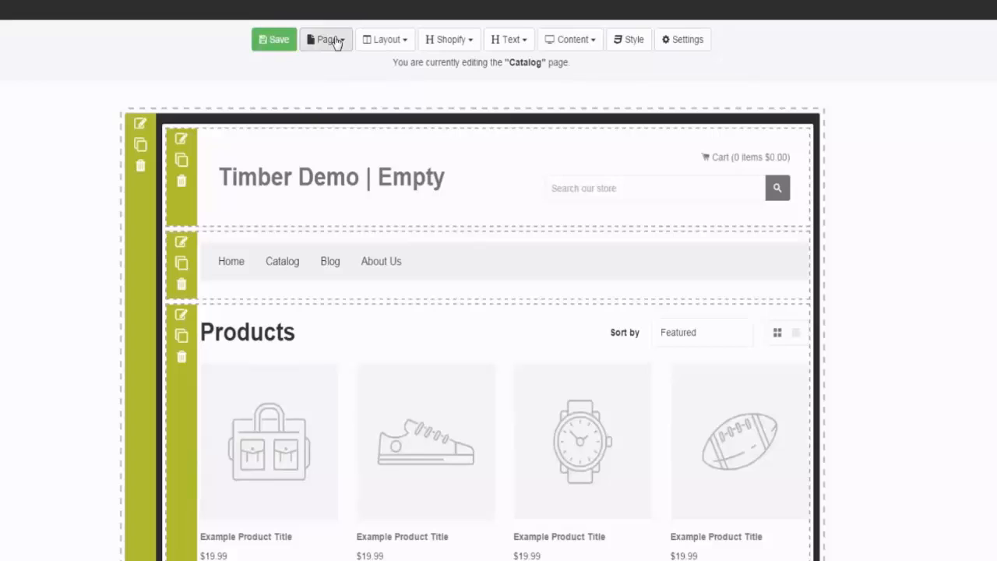
Step: Switch to editing the Blog page and add a one-column row above its breadcrumb
click(336, 41)
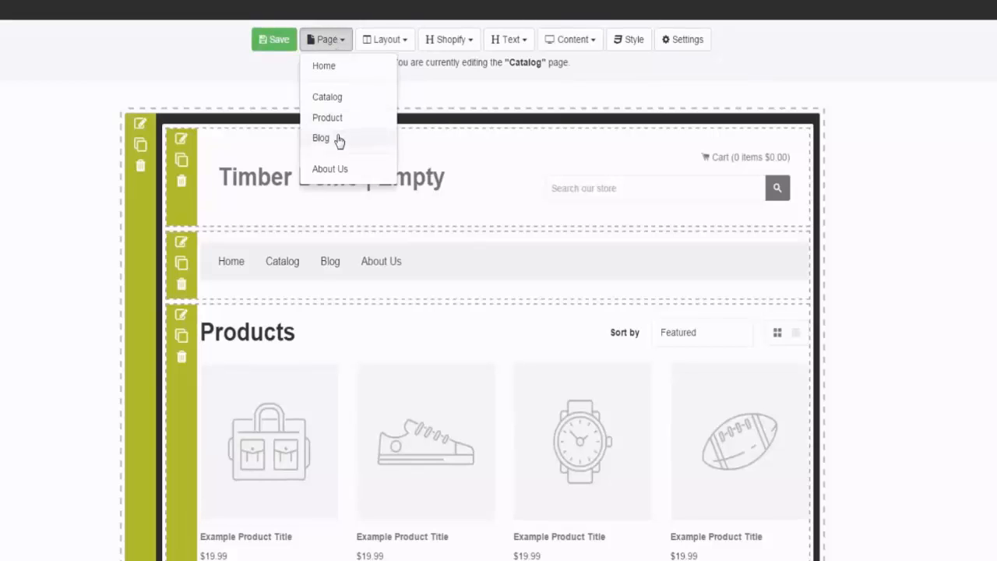
click(339, 140)
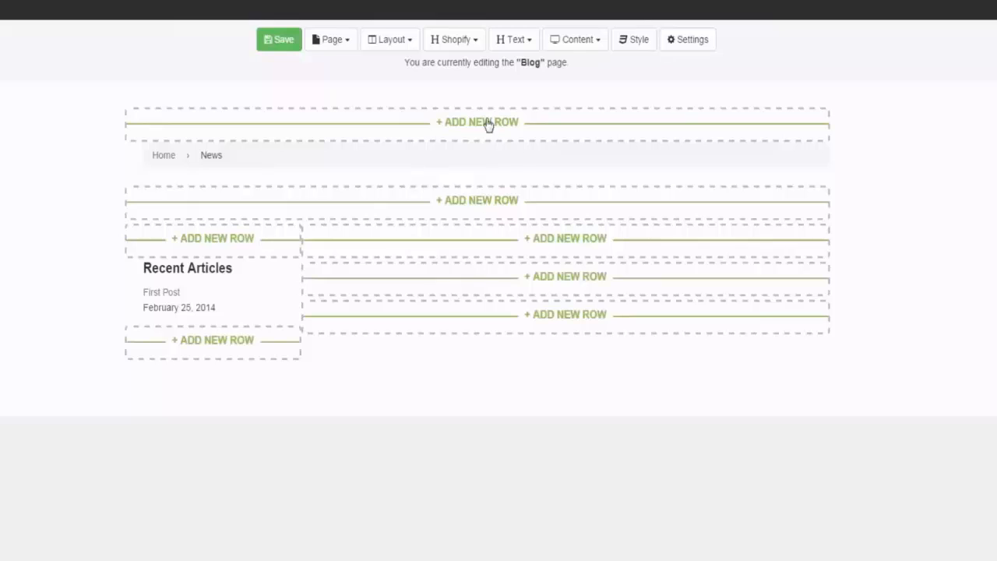
click(444, 41)
click(470, 123)
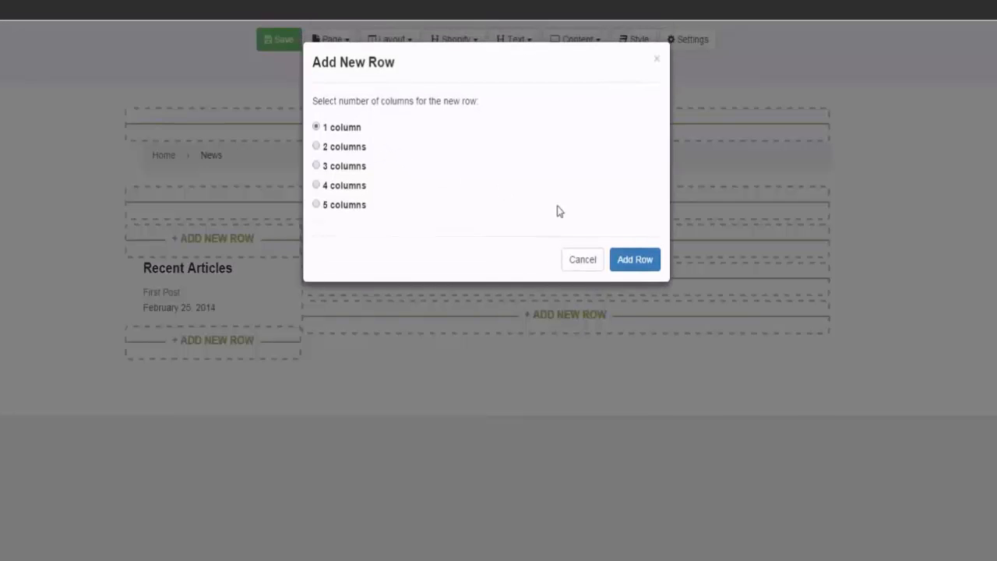
click(637, 262)
Step: Fill the Blog page's first row with the Header widget and the Main Menu widget below it
click(460, 41)
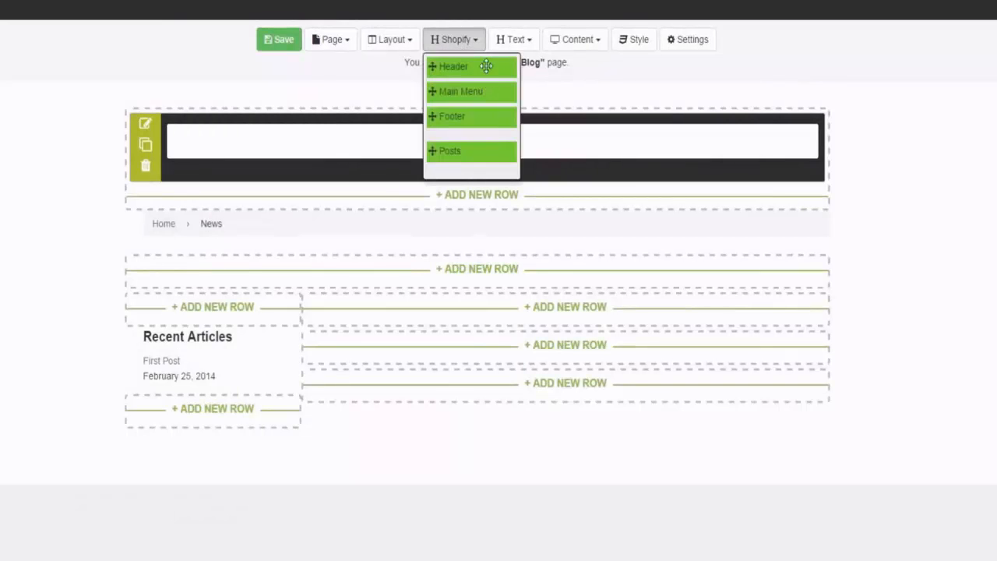
drag(486, 65, 343, 129)
click(465, 37)
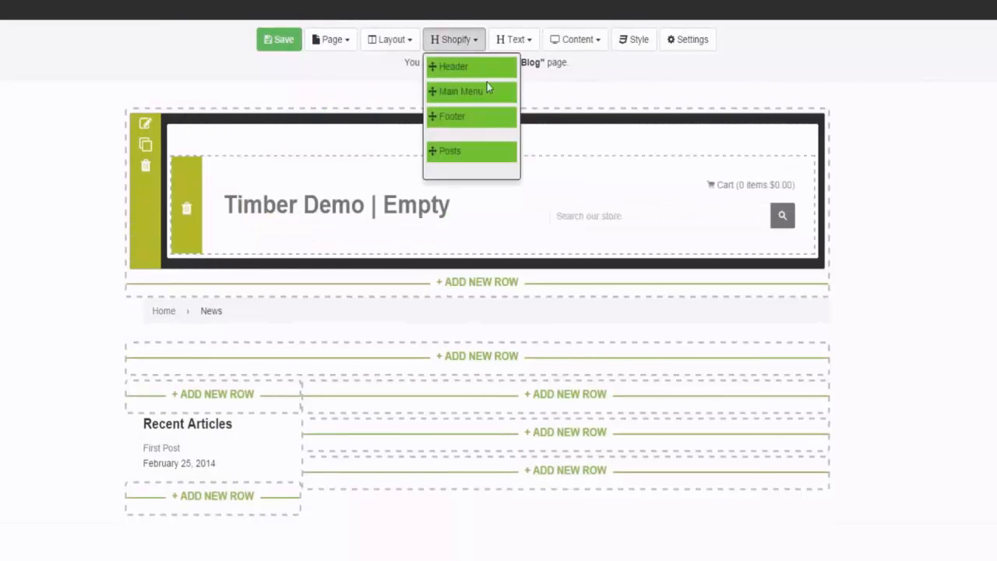
drag(466, 91, 307, 285)
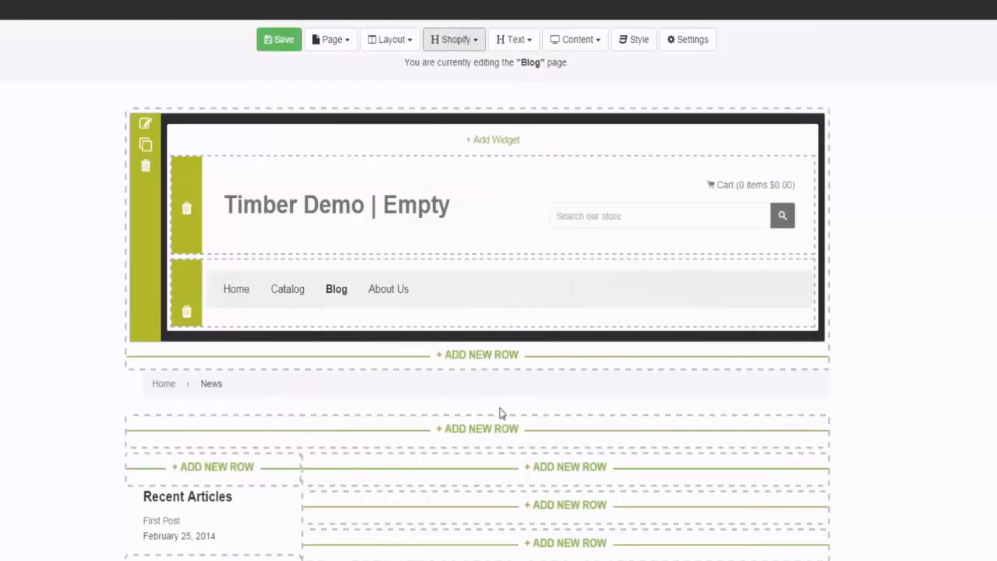
Step: Add a one-column row below the Blog page's breadcrumb and place the Posts widget in it
click(487, 432)
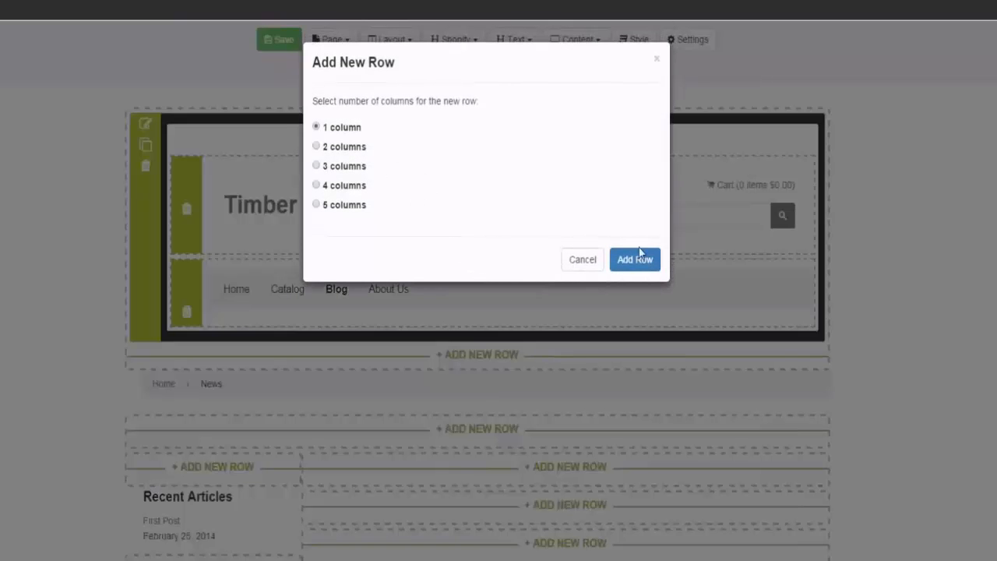
click(635, 258)
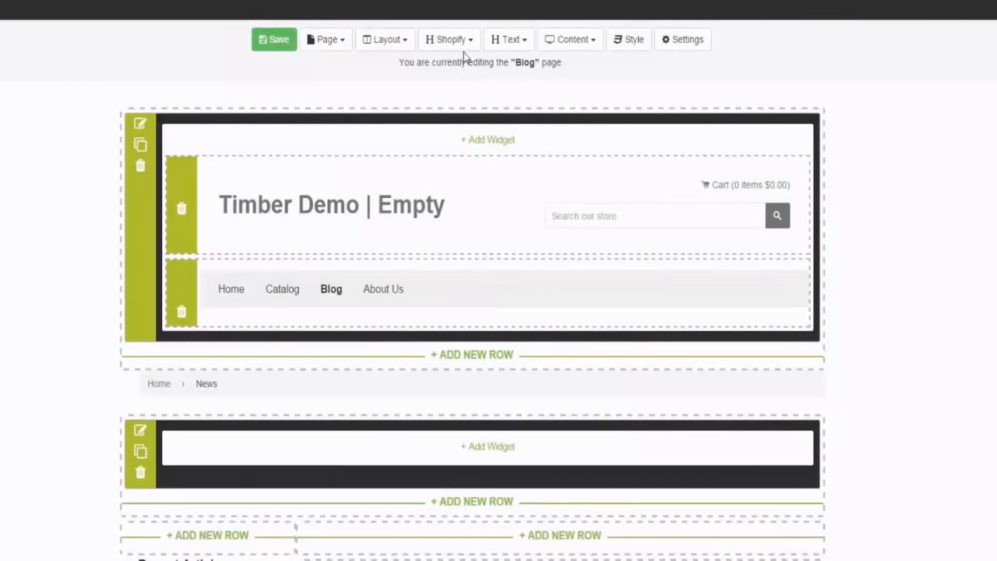
click(458, 41)
drag(452, 150, 389, 454)
scroll(448, 422, down, 3)
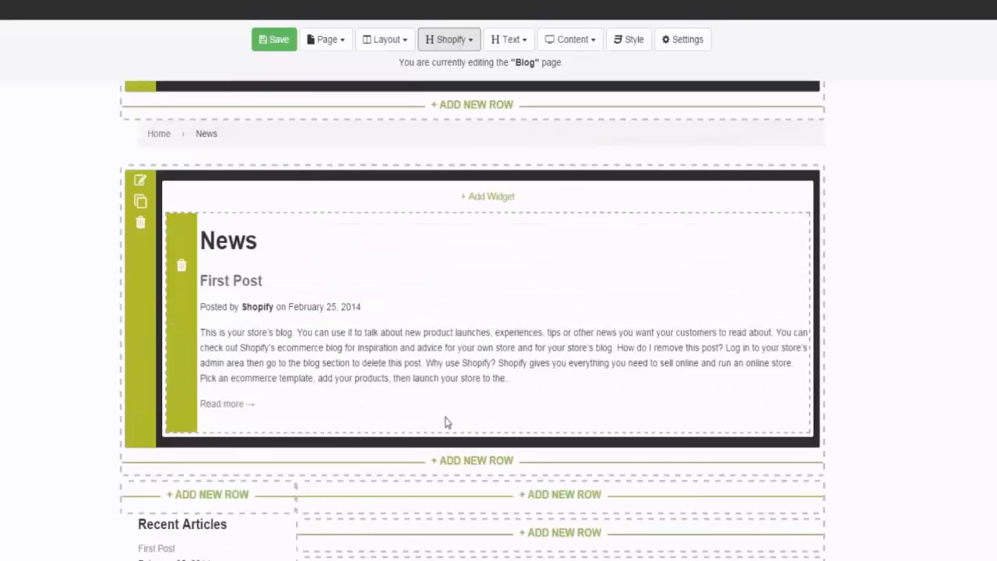
Step: Place the Footer widget beneath the blog posts and save the Blog page
click(468, 39)
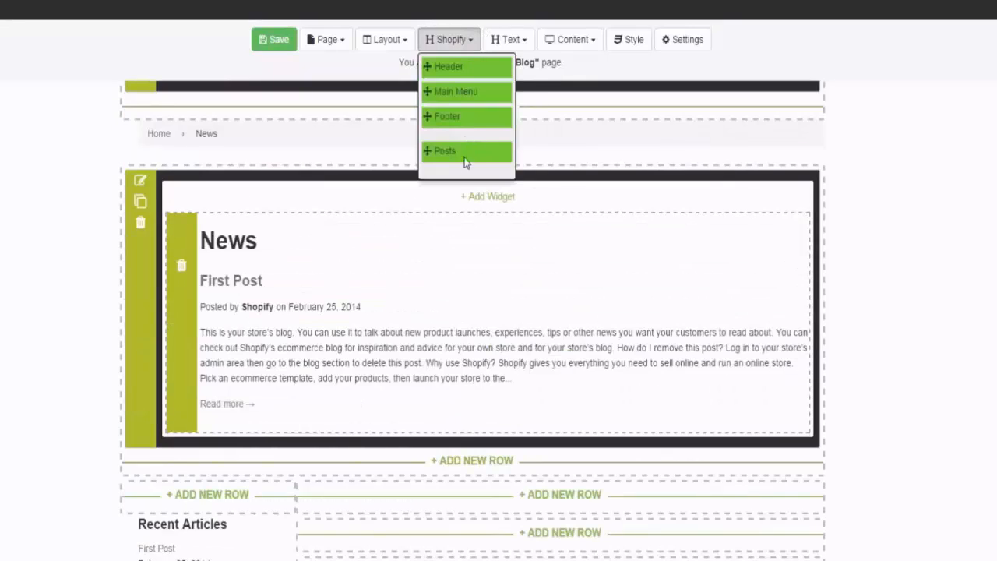
drag(445, 116, 271, 439)
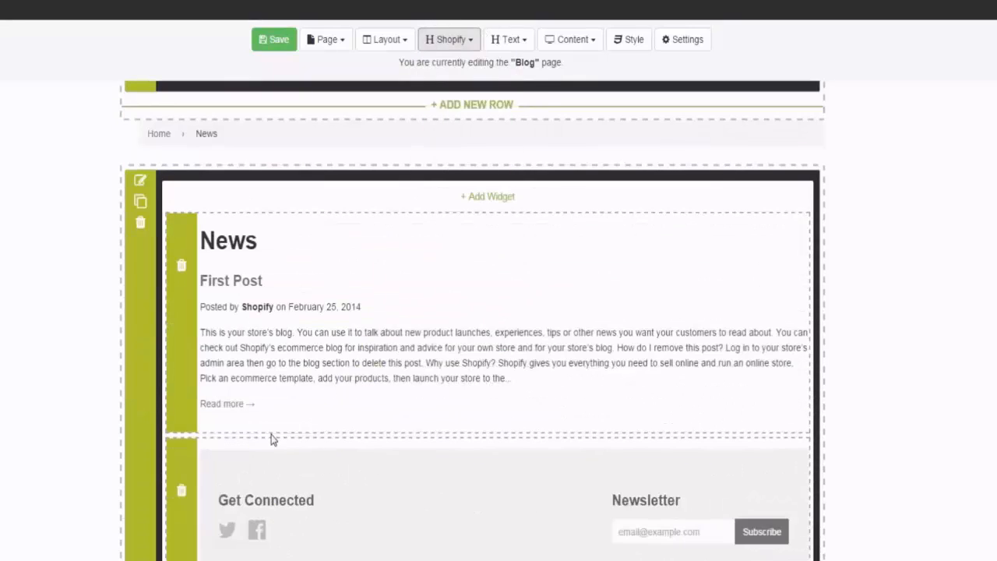
scroll(420, 373, up, 3)
click(263, 45)
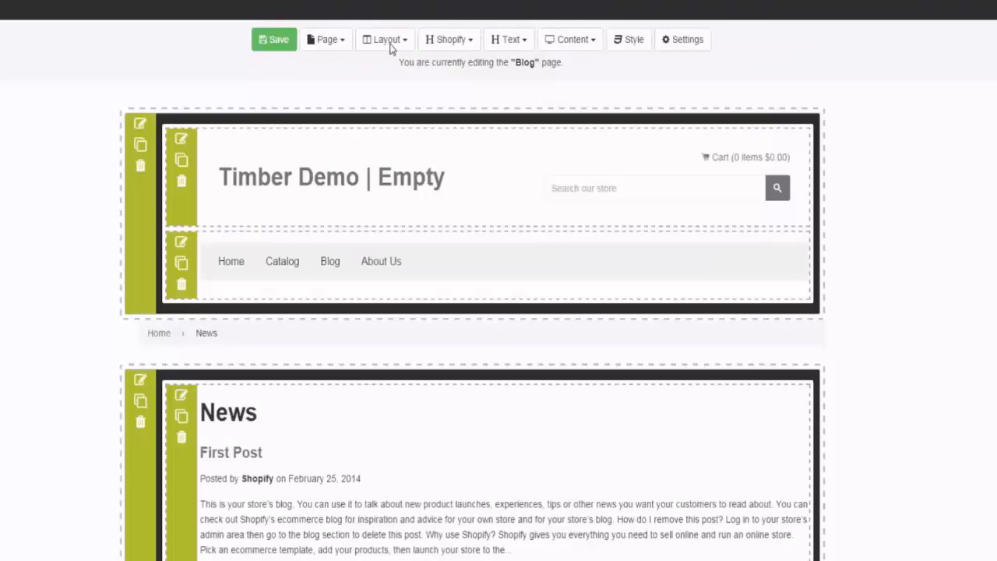
Step: Switch to editing the About Us page and add a one-column row above its heading
click(392, 45)
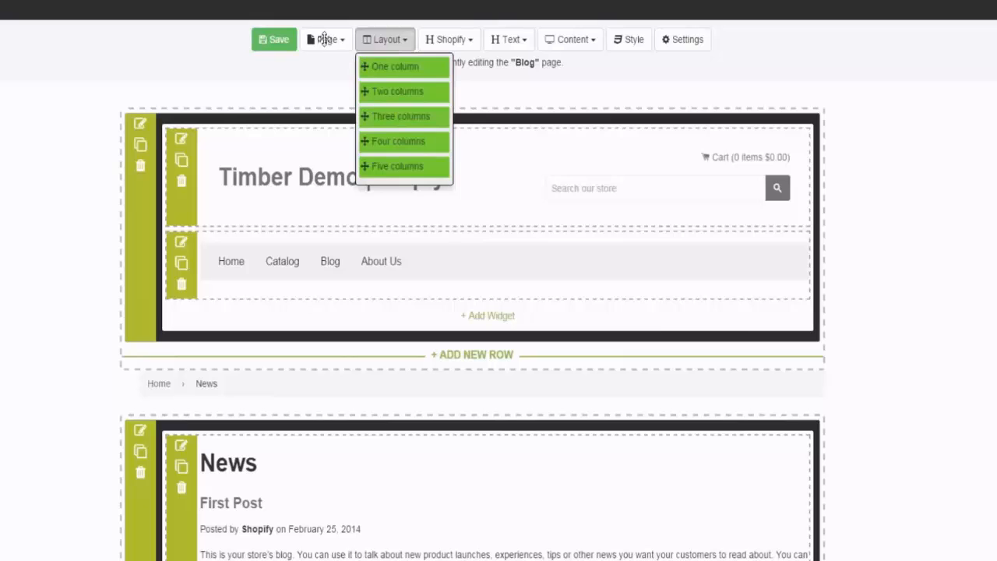
click(325, 39)
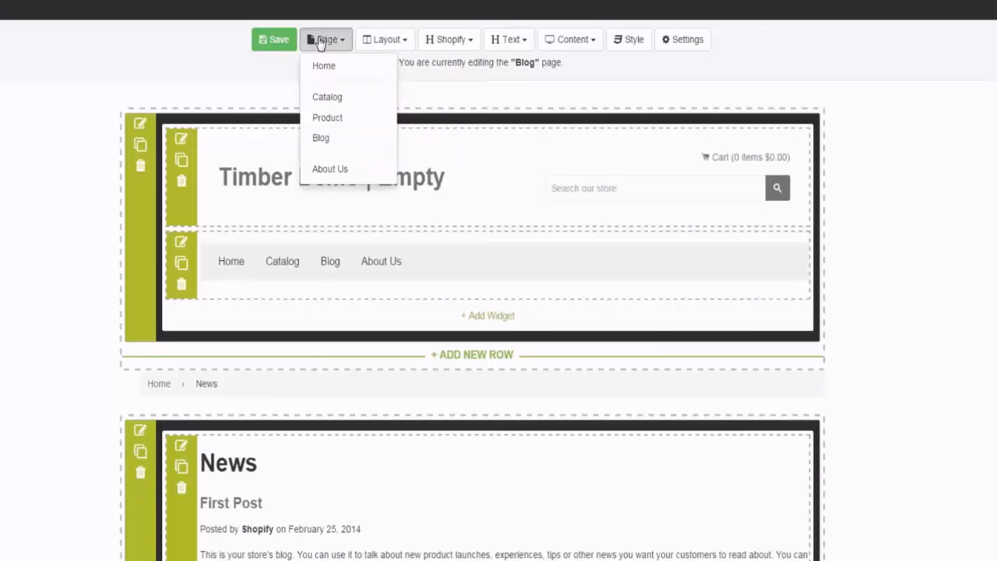
click(341, 168)
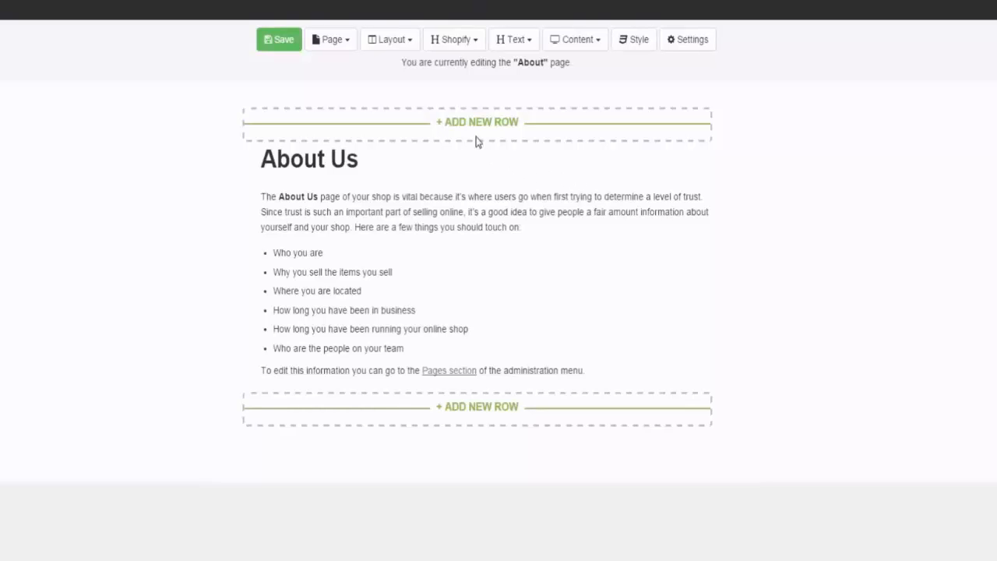
click(472, 122)
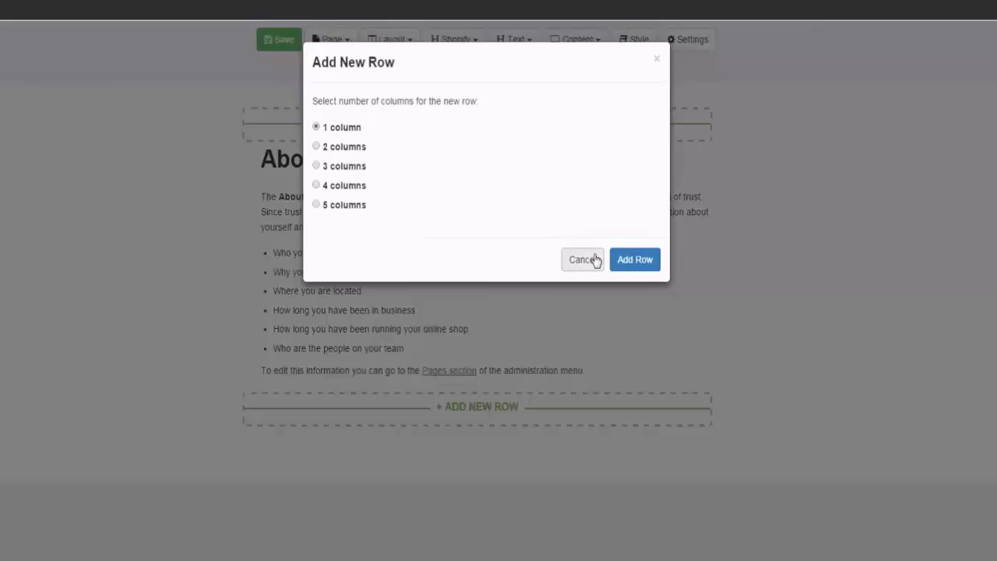
click(635, 261)
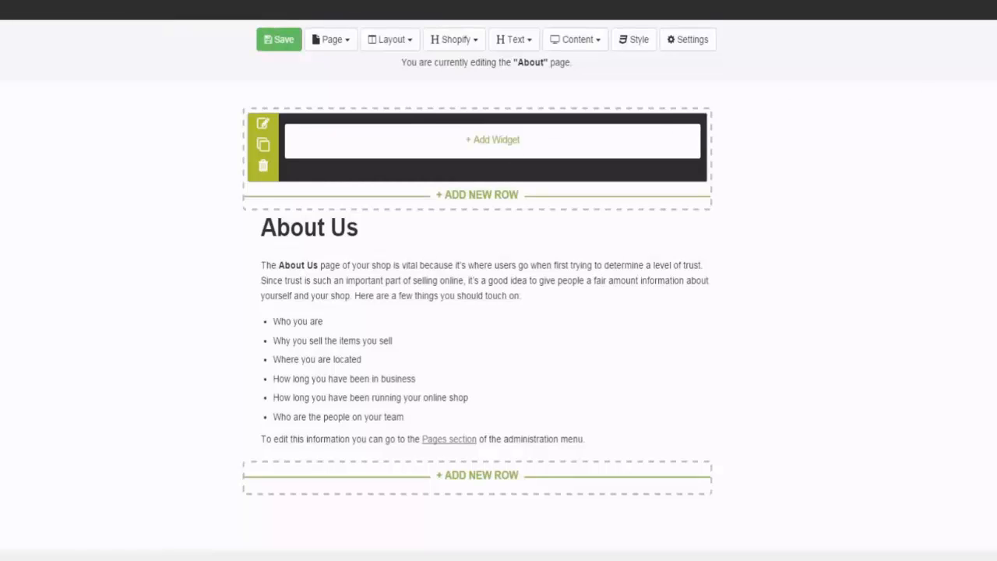
Step: Add a Video widget to the new row above the About Us heading
click(508, 150)
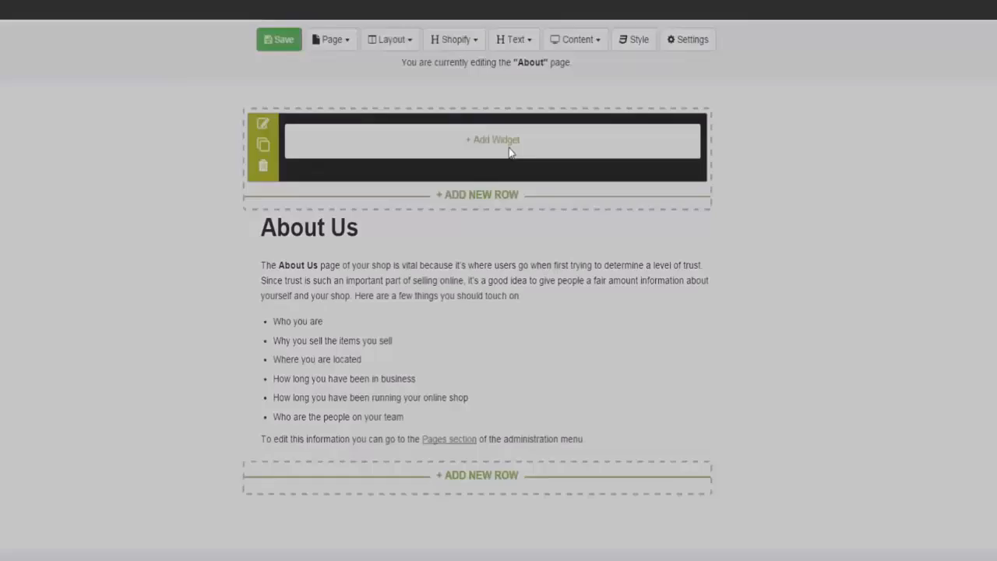
click(536, 158)
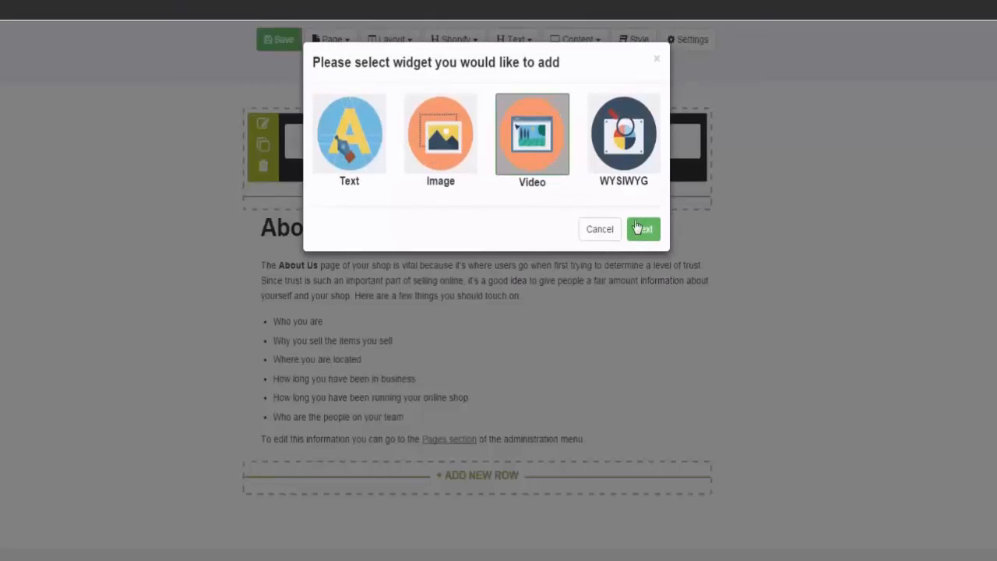
click(635, 227)
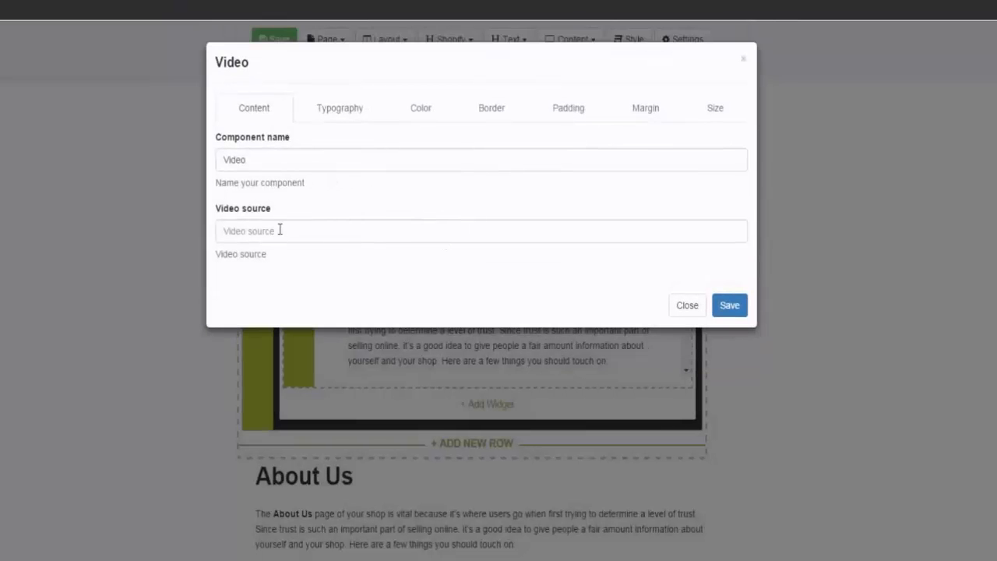
click(280, 230)
text(https://www.youtube.com/watch?v=L4hdCo4oi9k)
click(304, 159)
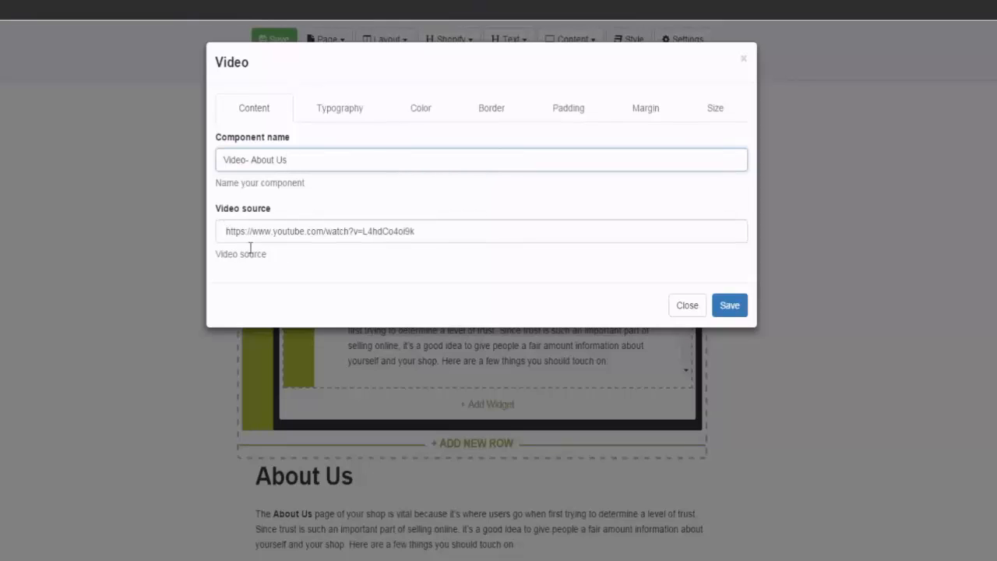
click(733, 305)
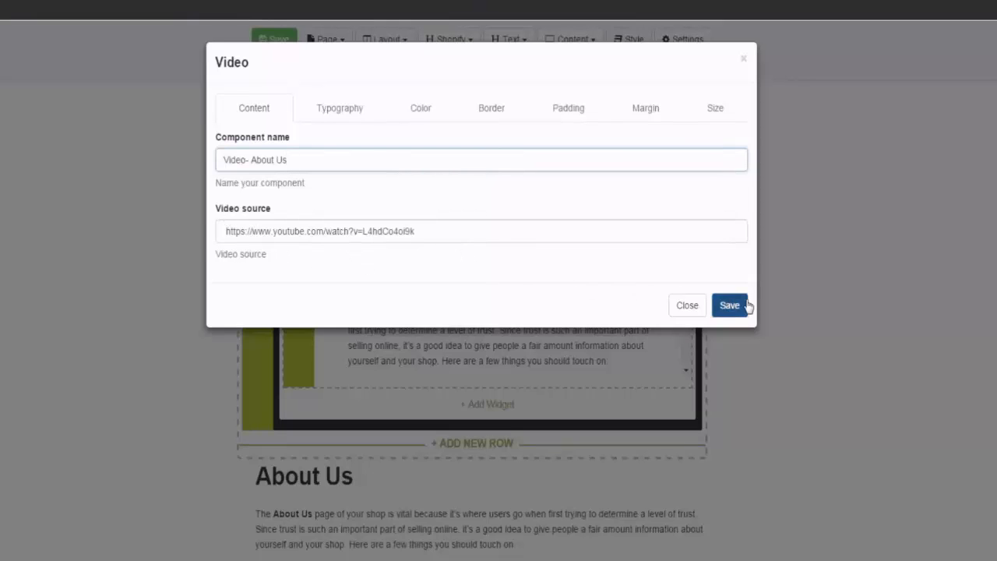
click(700, 306)
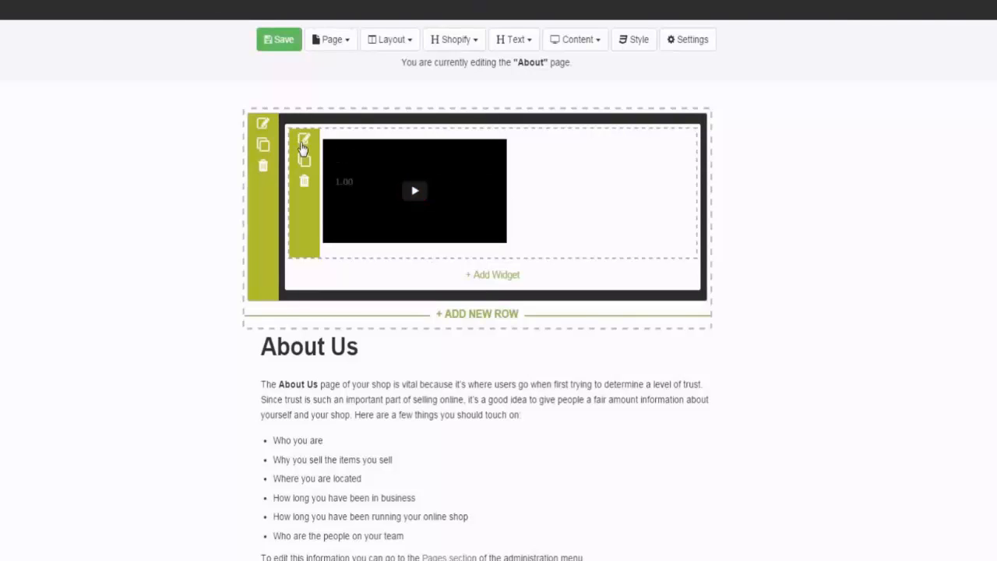
Step: Set the About Us video's width to 500 px and its height to 250 px
click(304, 139)
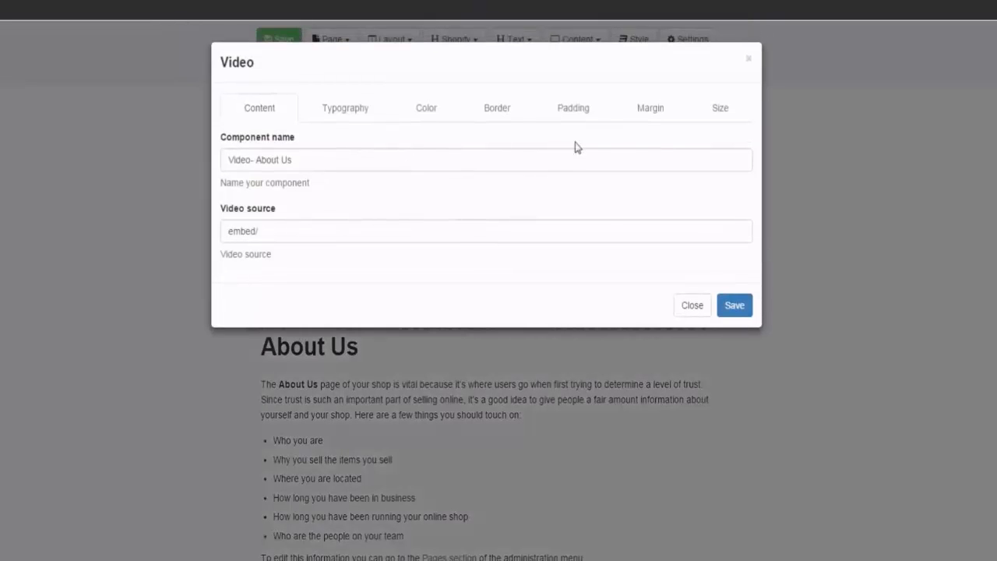
click(708, 112)
click(366, 158)
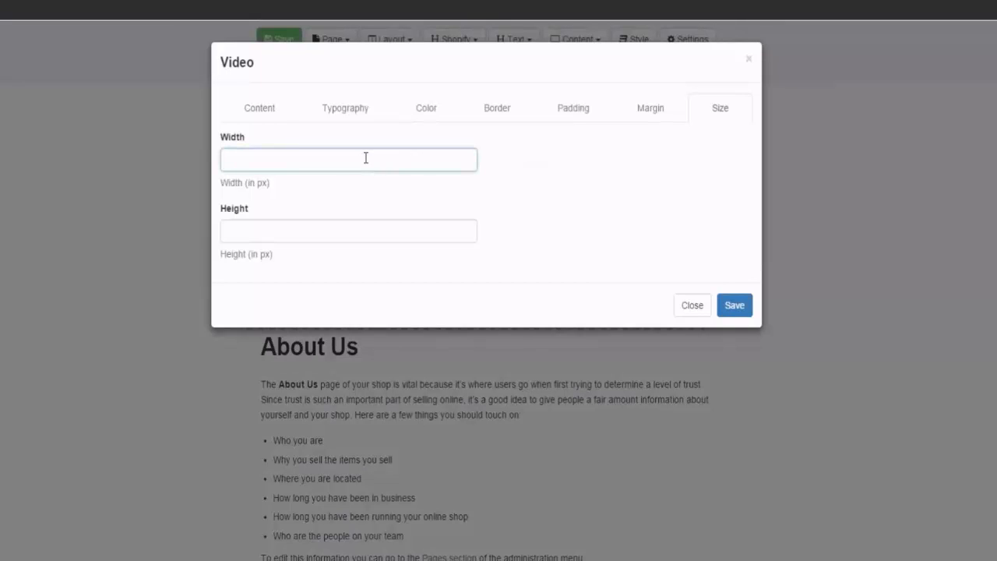
click(262, 241)
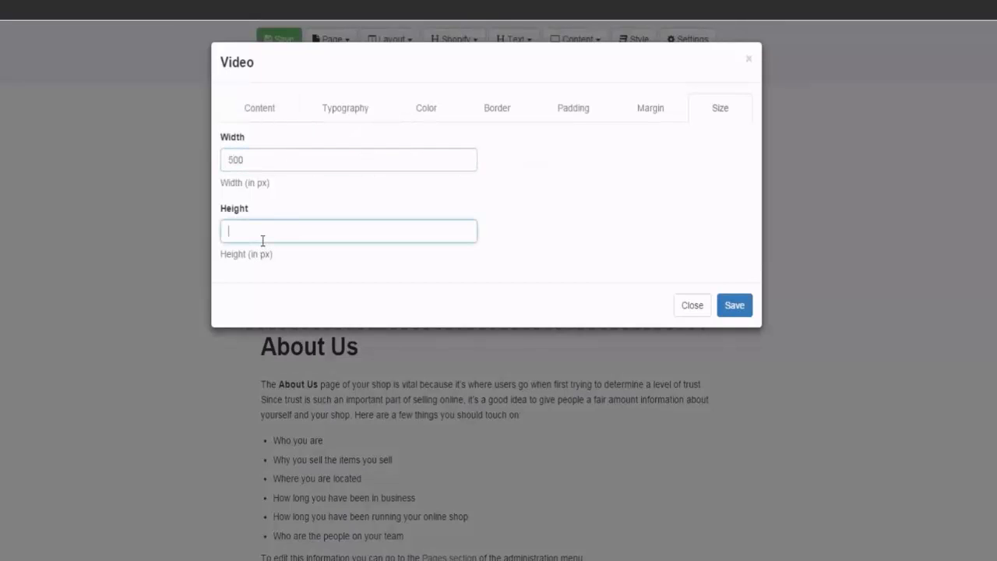
Step: Set the video widget's alignment to Center and save the About page
click(370, 105)
click(325, 163)
click(312, 195)
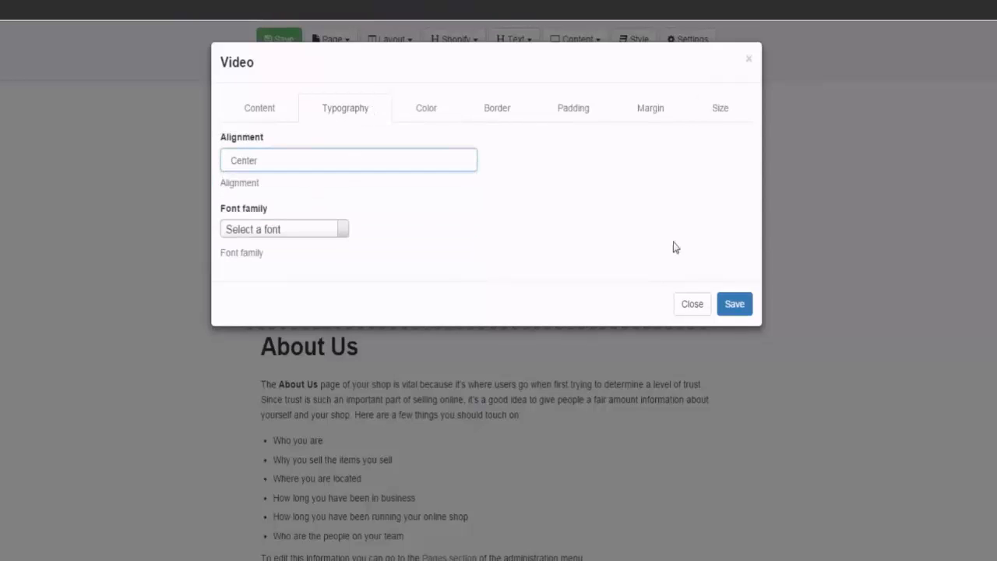
click(736, 309)
click(699, 309)
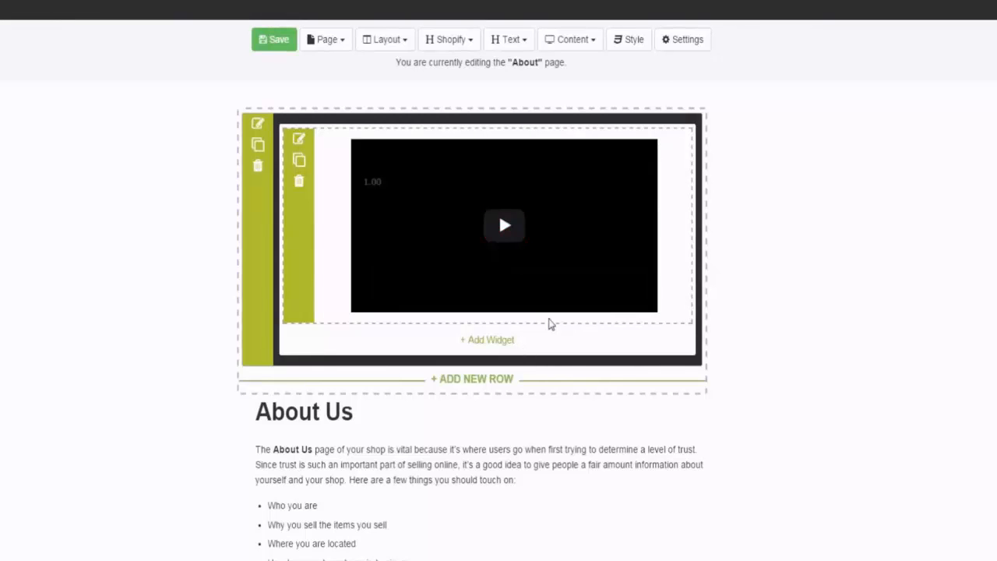
scroll(561, 325, down, 1)
click(261, 42)
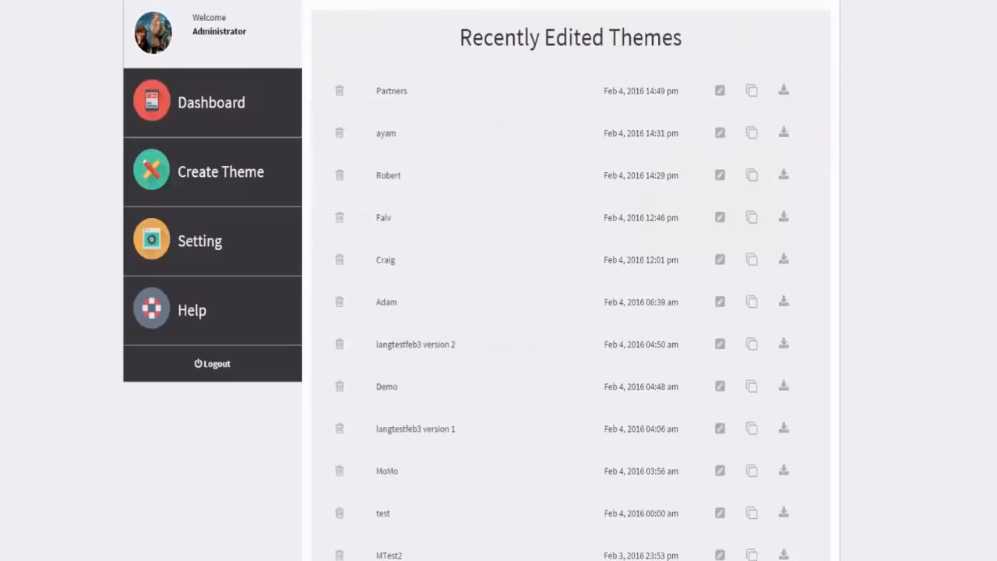
Step: Download the Partners theme as a ZIP archive into the EEEEEEE folder
click(996, 559)
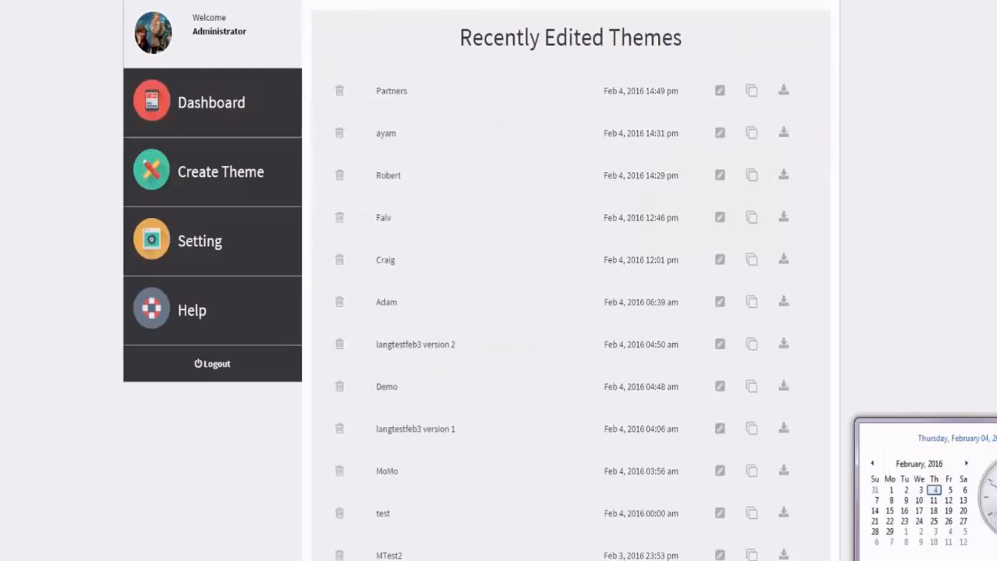
click(988, 326)
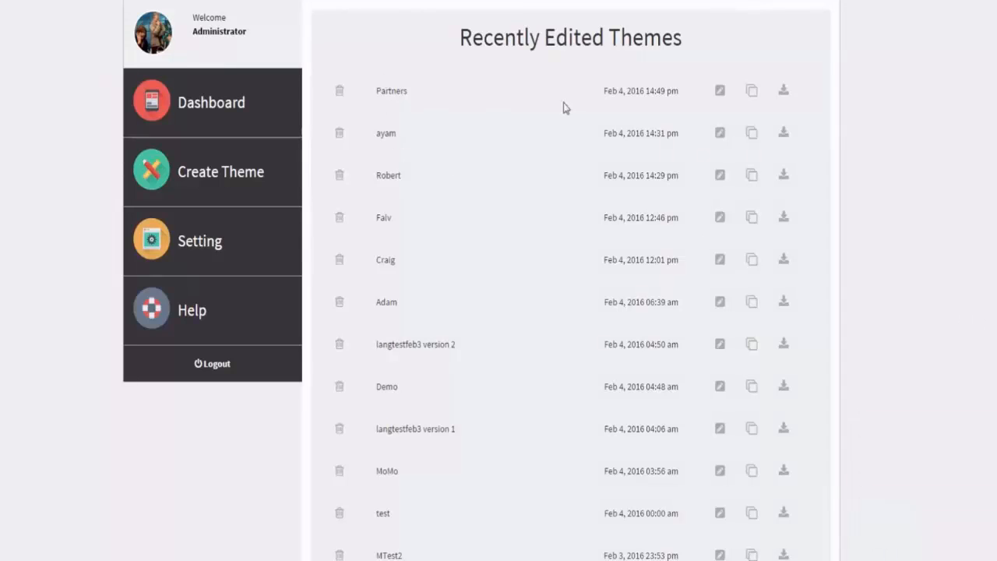
click(787, 93)
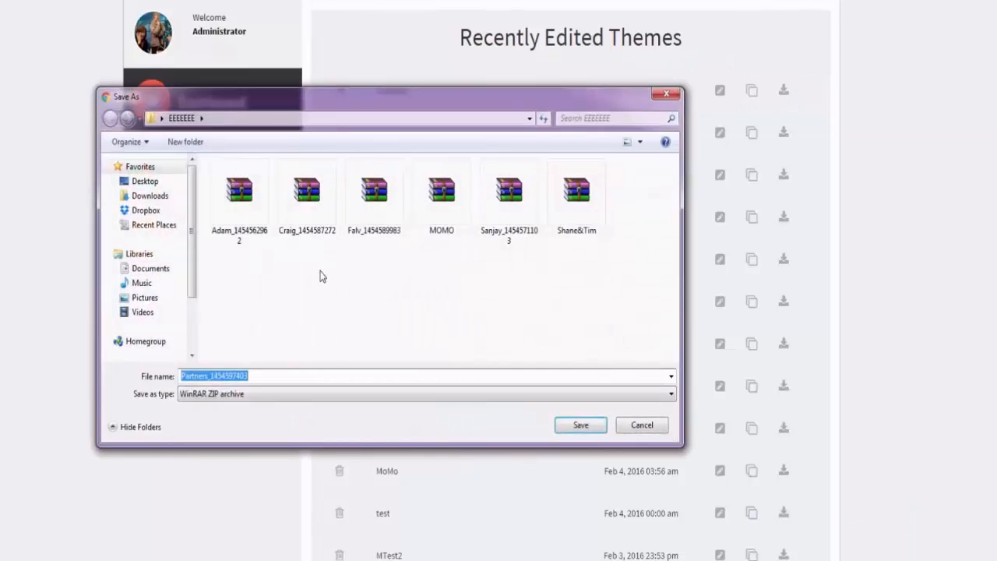
click(578, 424)
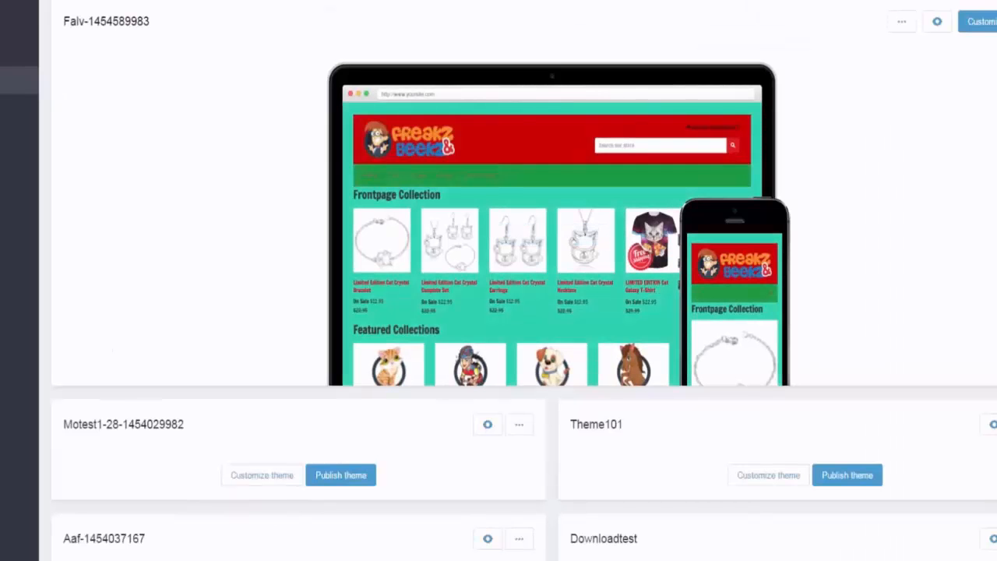
Step: Switch to the Shopify admin and upload Partners_1454597403.zip from the EEEEEEE folder as a new theme
click(880, 2)
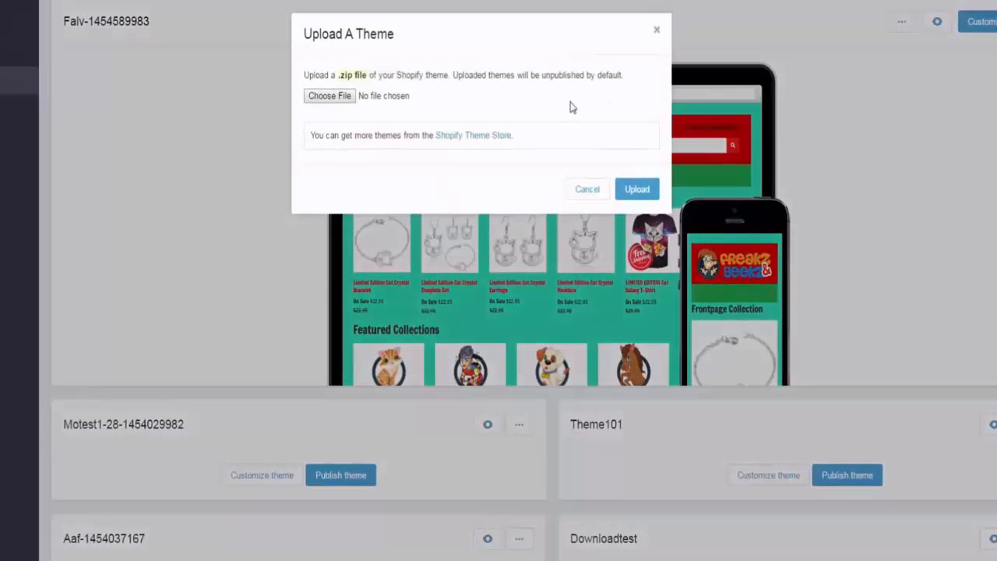
click(314, 100)
click(276, 220)
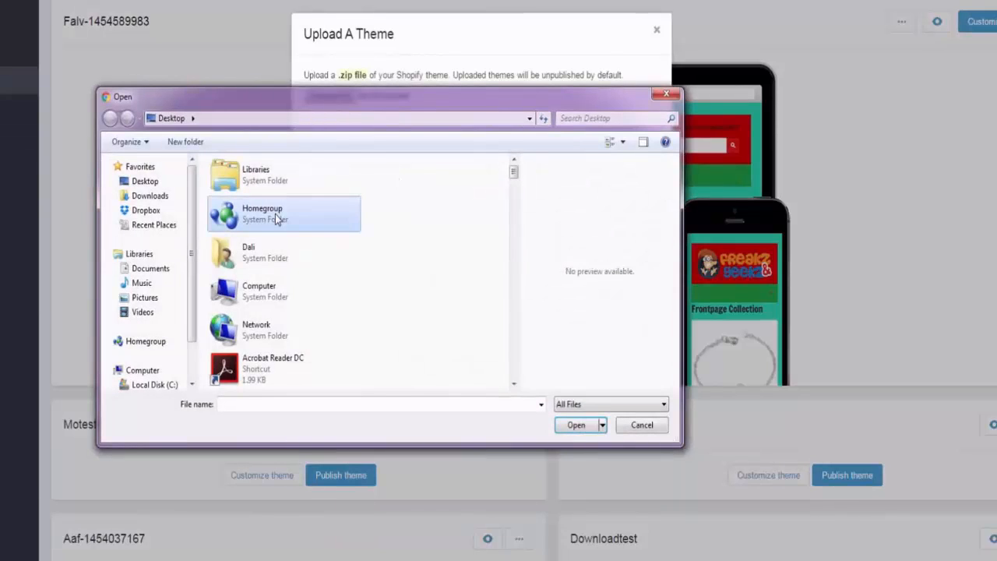
scroll(277, 220, down, 5)
double_click(277, 220)
click(245, 231)
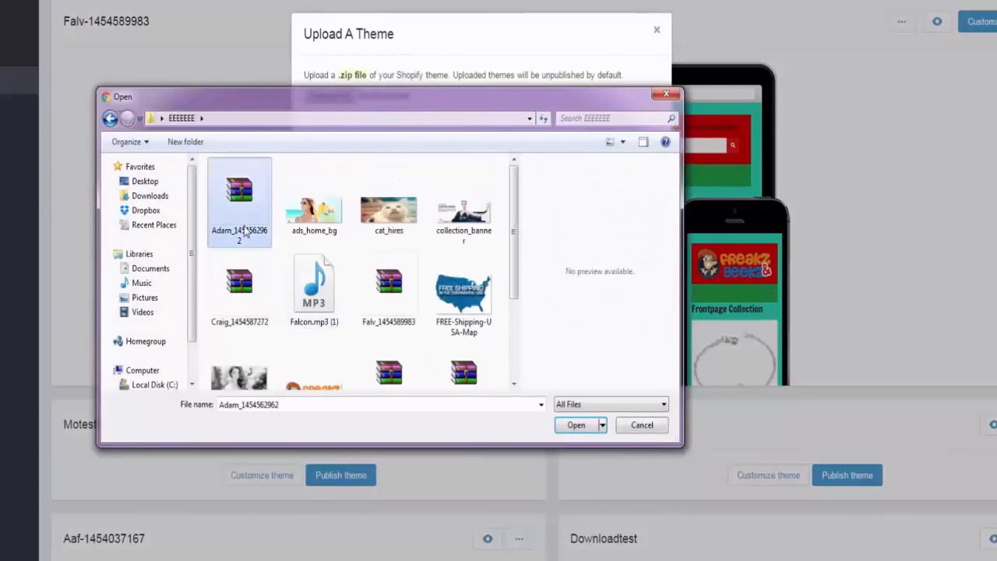
scroll(246, 232, down, 2)
click(465, 287)
double_click(483, 256)
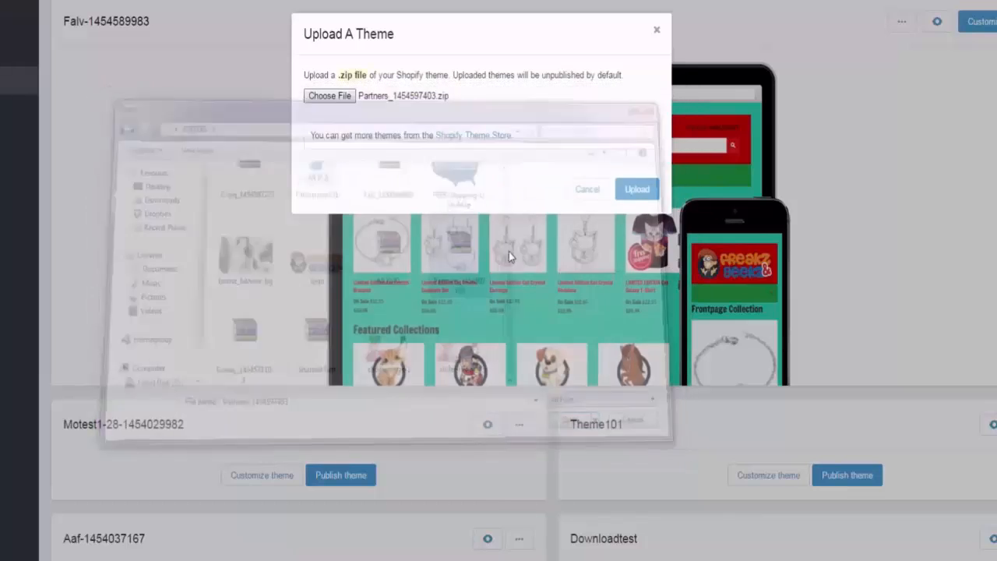
click(637, 190)
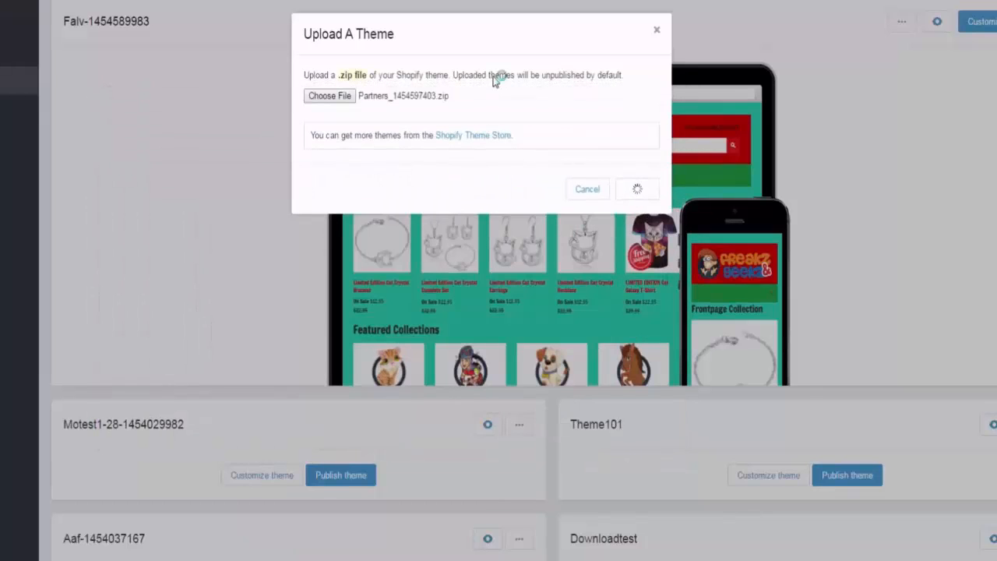
scroll(147, 249, down, 7)
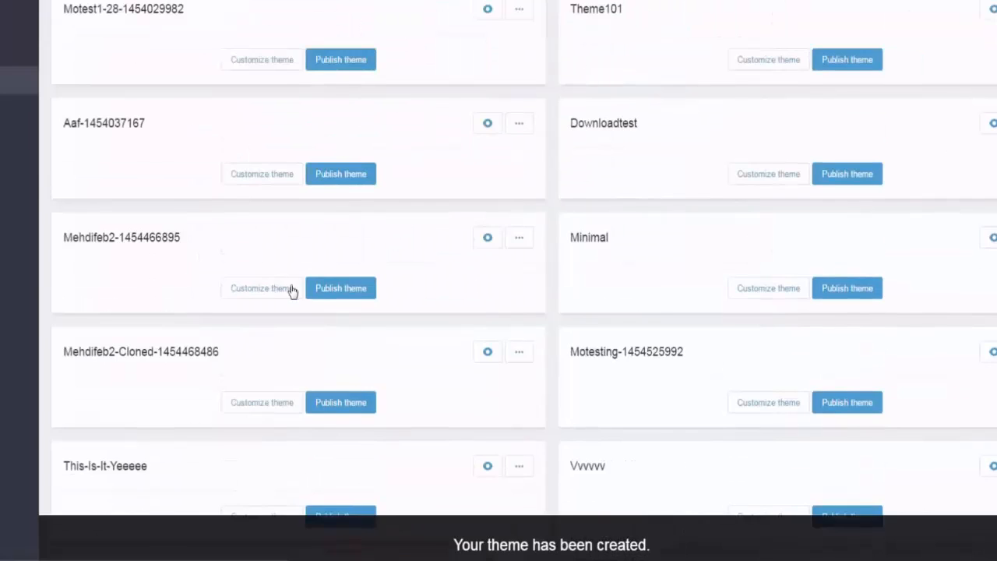
scroll(615, 296, down, 6)
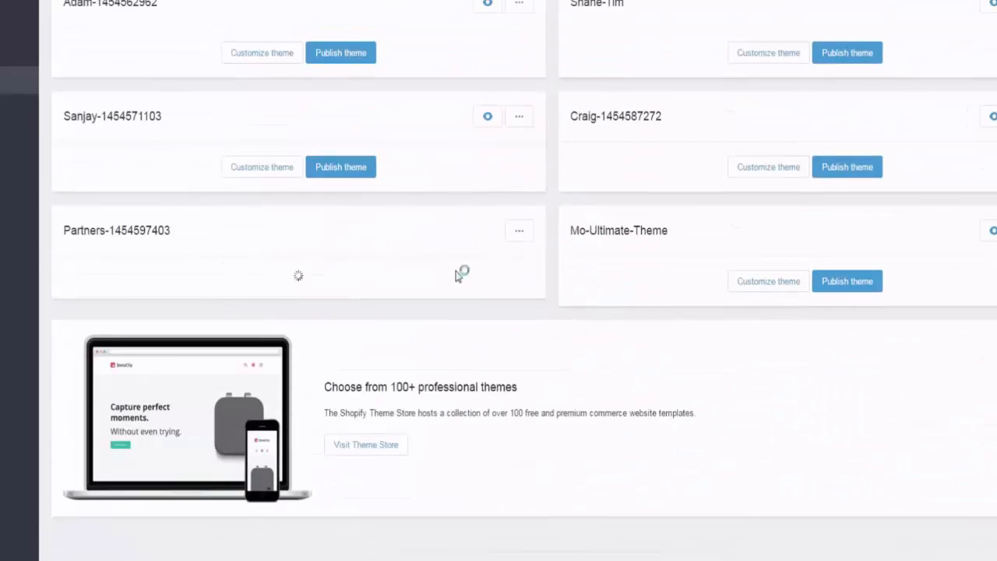
click(347, 293)
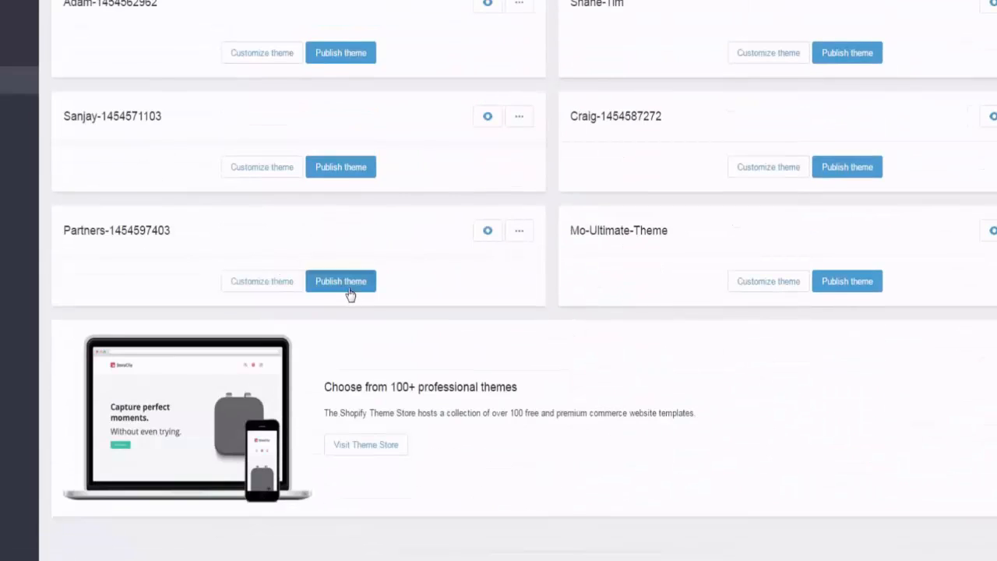
click(629, 148)
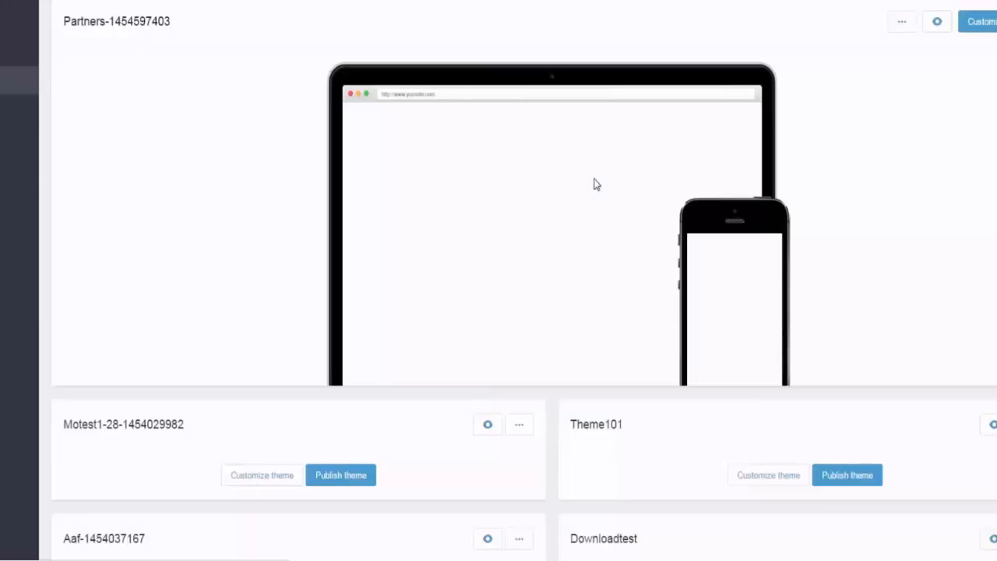
Step: Customize the published Partners theme by uploading the logo image as the header's custom logo
click(983, 23)
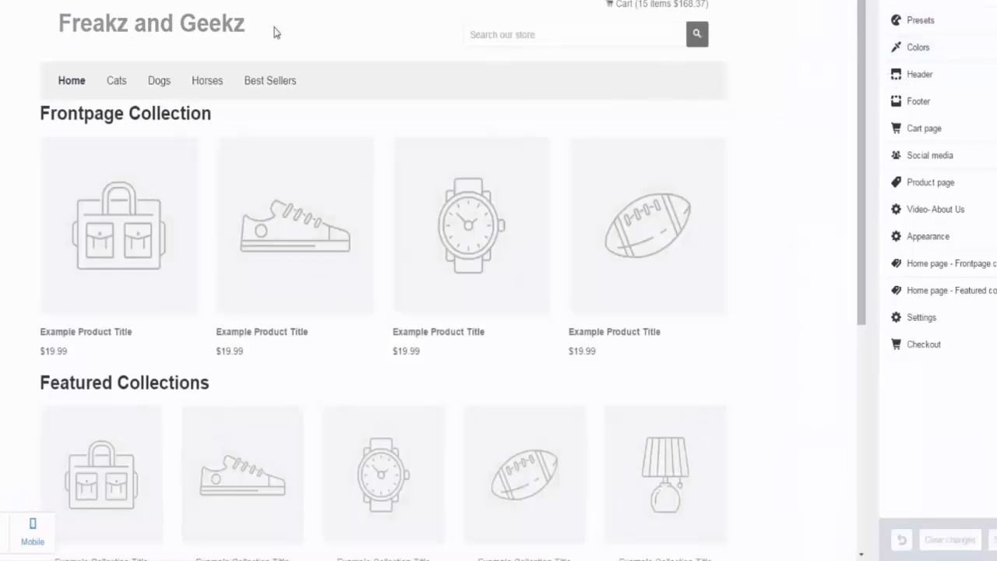
click(941, 75)
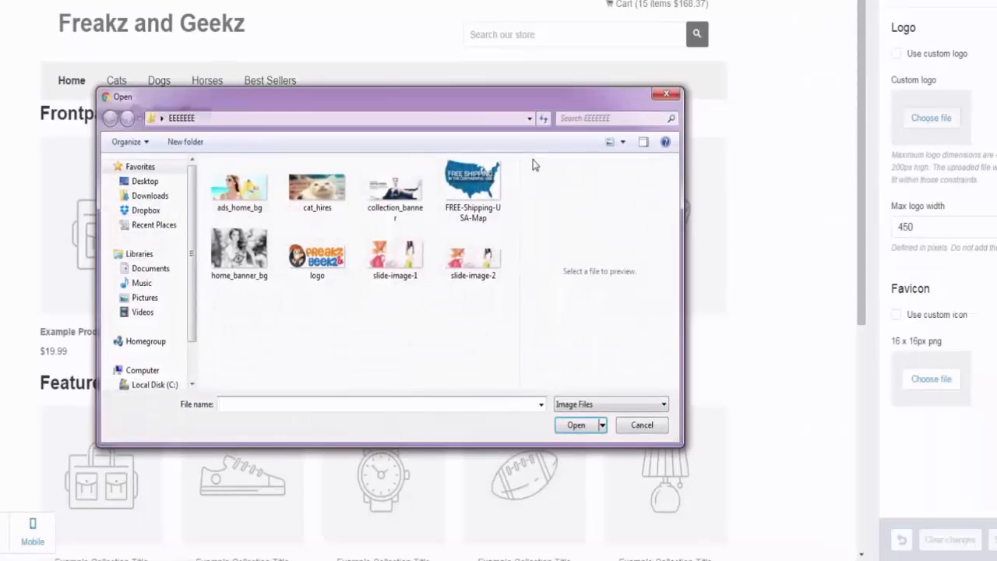
double_click(316, 270)
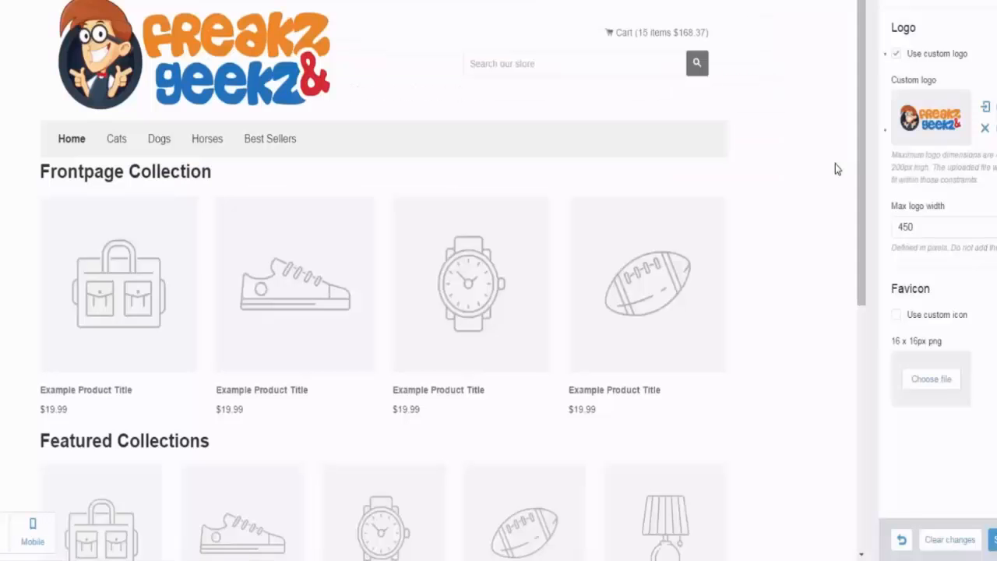
Step: Set the max logo width to 250 and save the header settings
drag(954, 233, 890, 232)
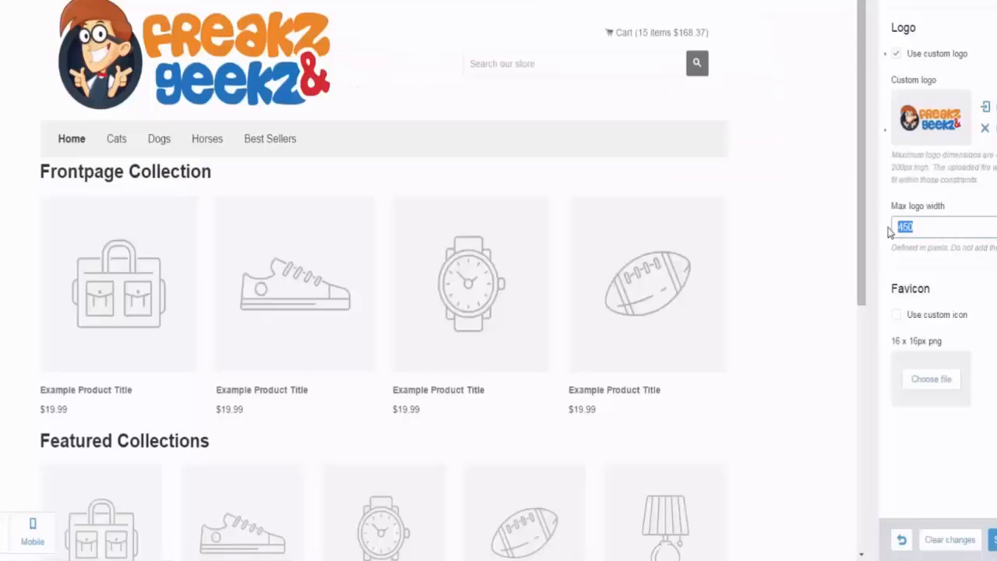
text(250)
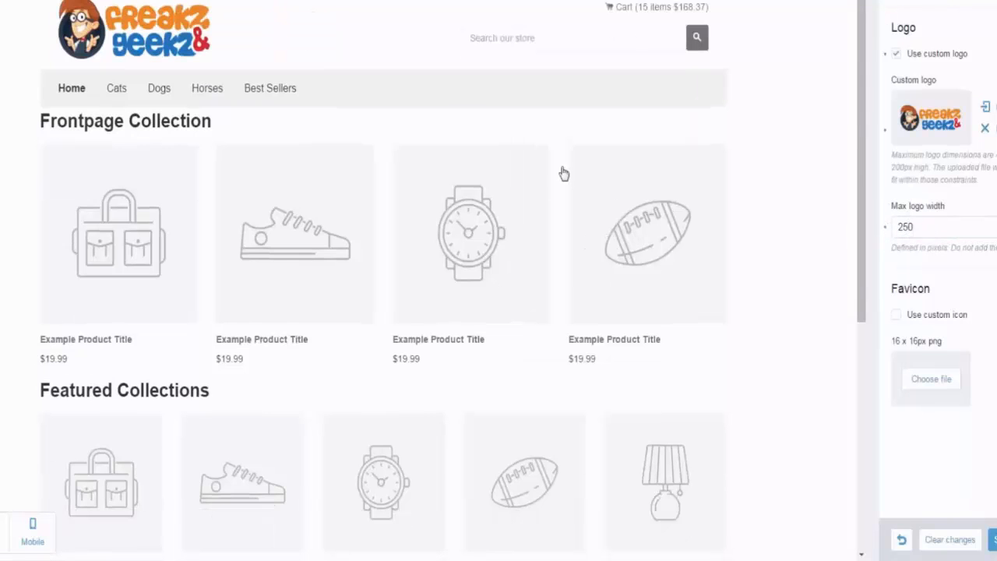
click(993, 540)
click(955, 3)
Step: Set the home page's Frontpage collection to Best Sellers
scroll(466, 326, down, 4)
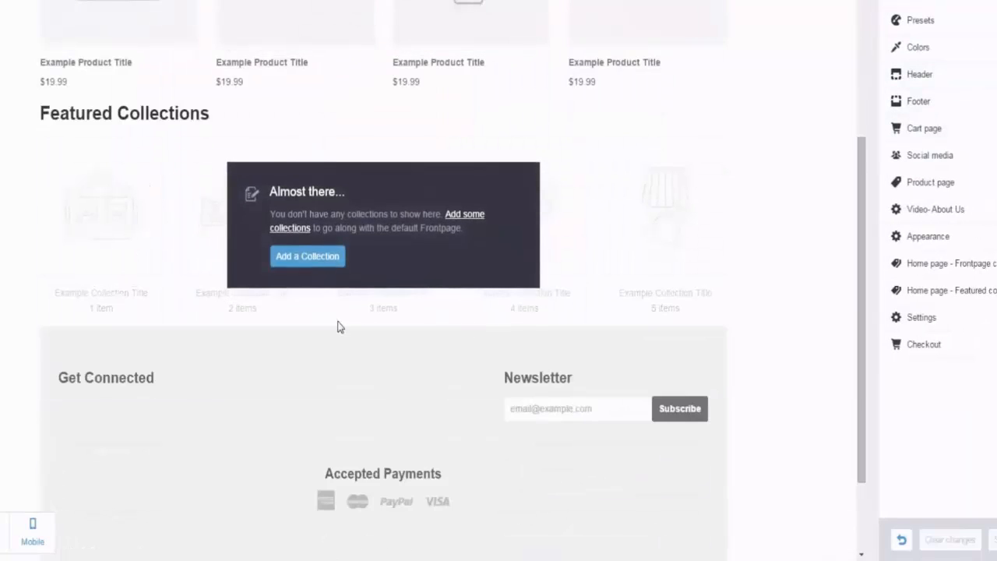
scroll(337, 319, up, 4)
scroll(278, 306, down, 2)
scroll(328, 356, up, 1)
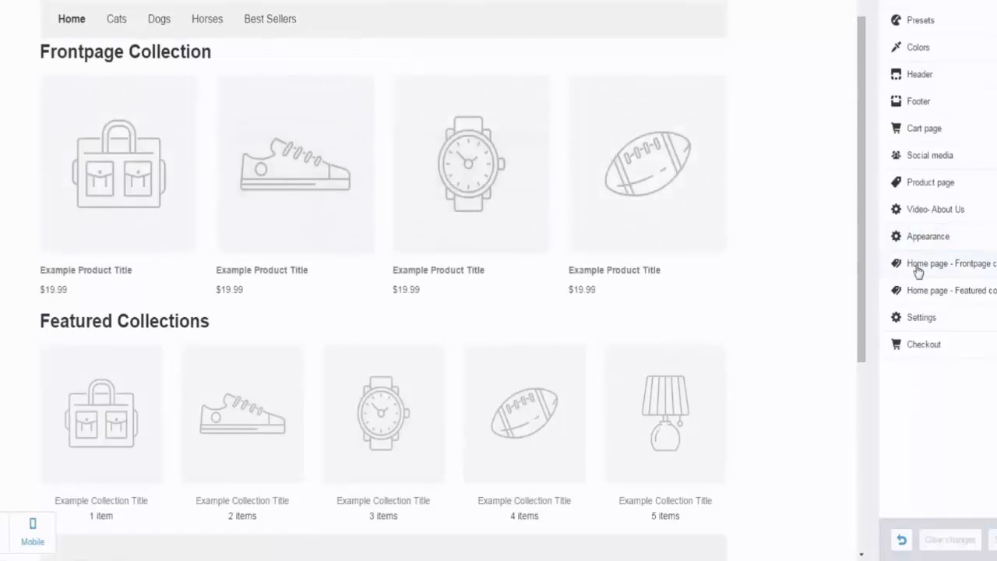
click(975, 267)
click(939, 51)
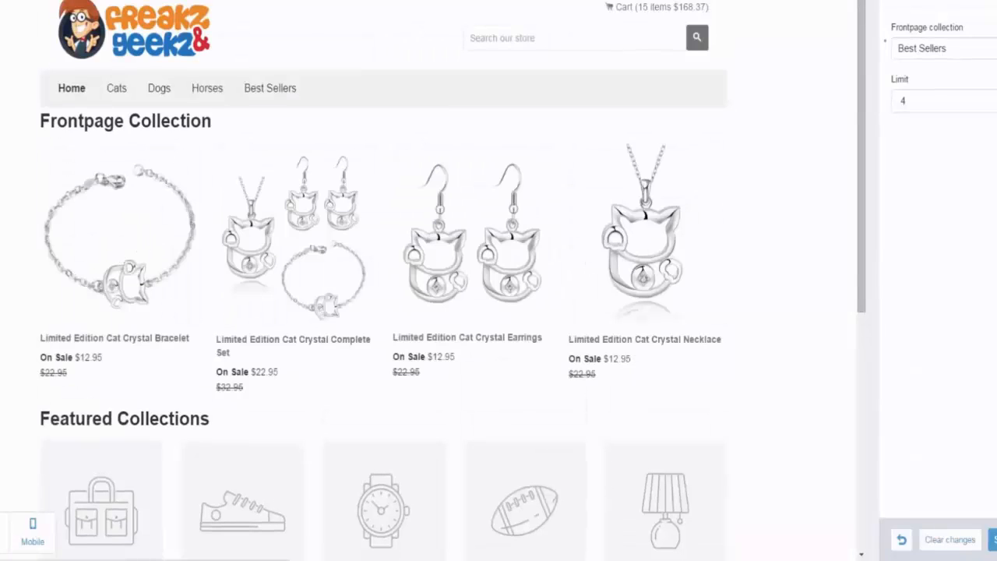
Step: Try limits of 6, 5 and 2 products for the Frontpage collection
click(973, 100)
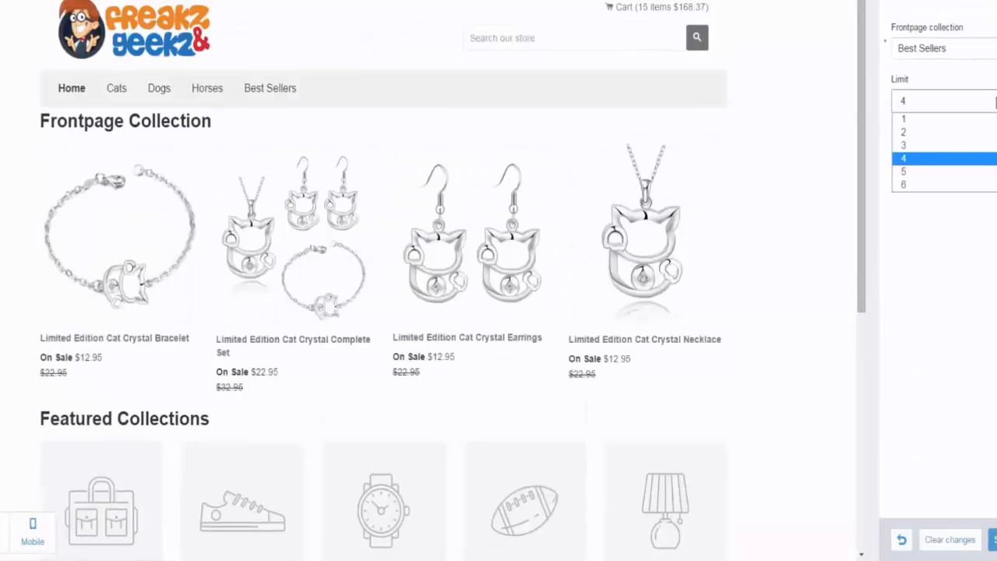
click(974, 184)
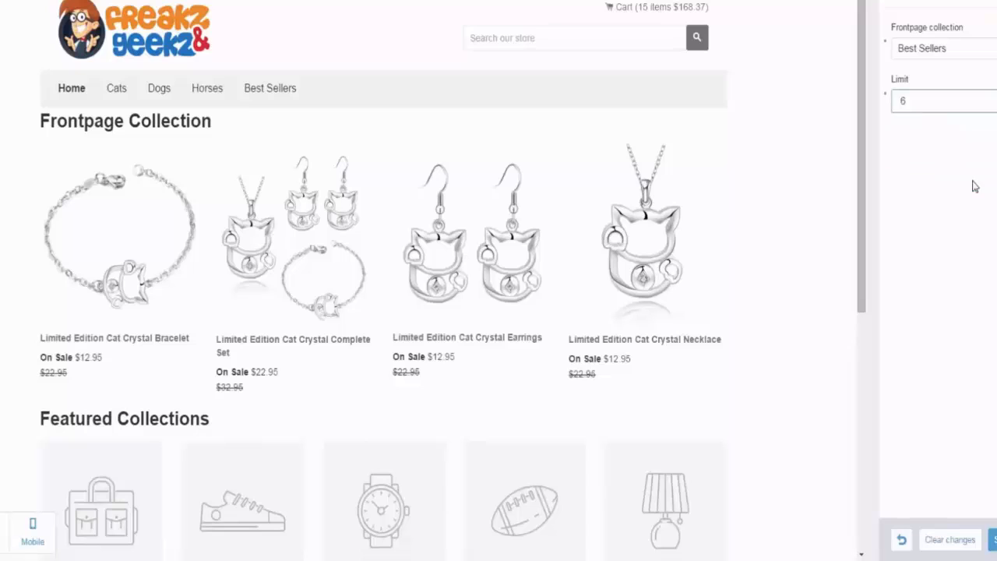
click(941, 108)
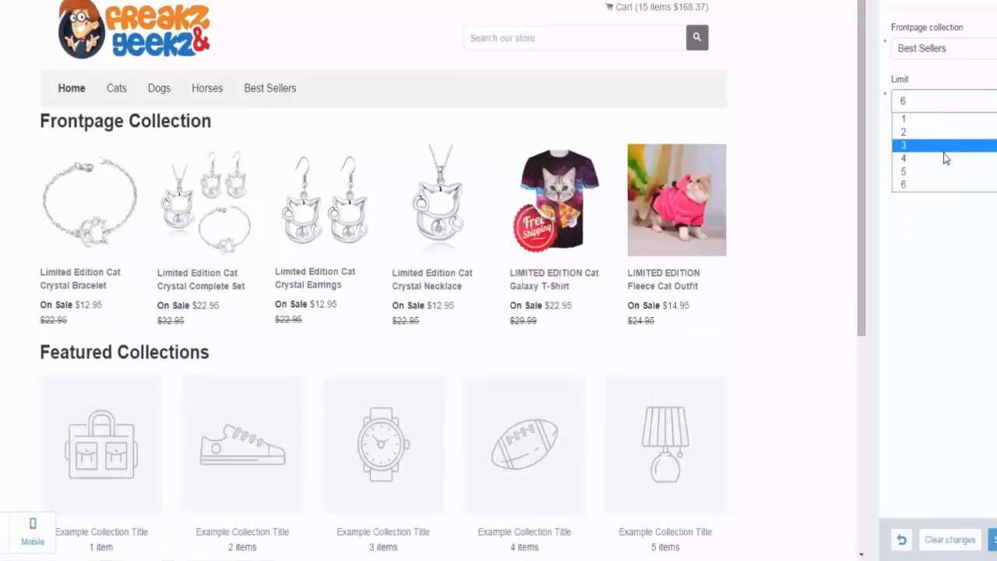
click(942, 172)
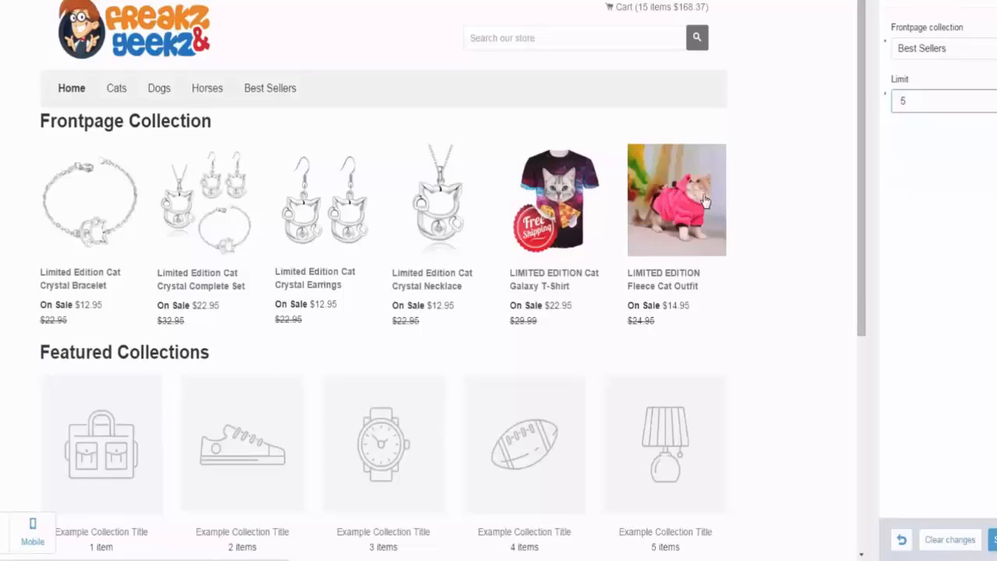
click(935, 106)
click(932, 133)
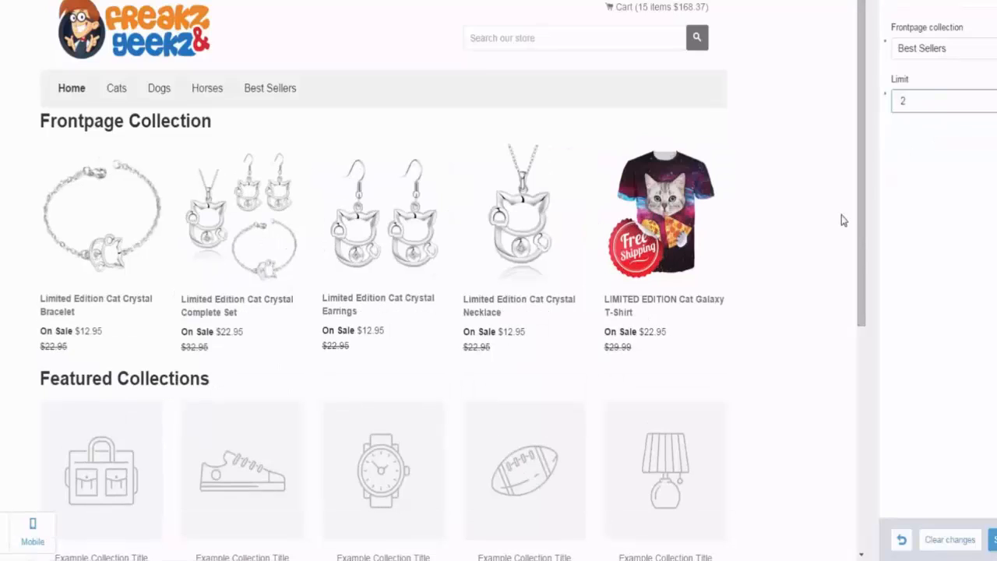
Step: Set the Frontpage collection's limit to 6 and save the theme changes
click(928, 109)
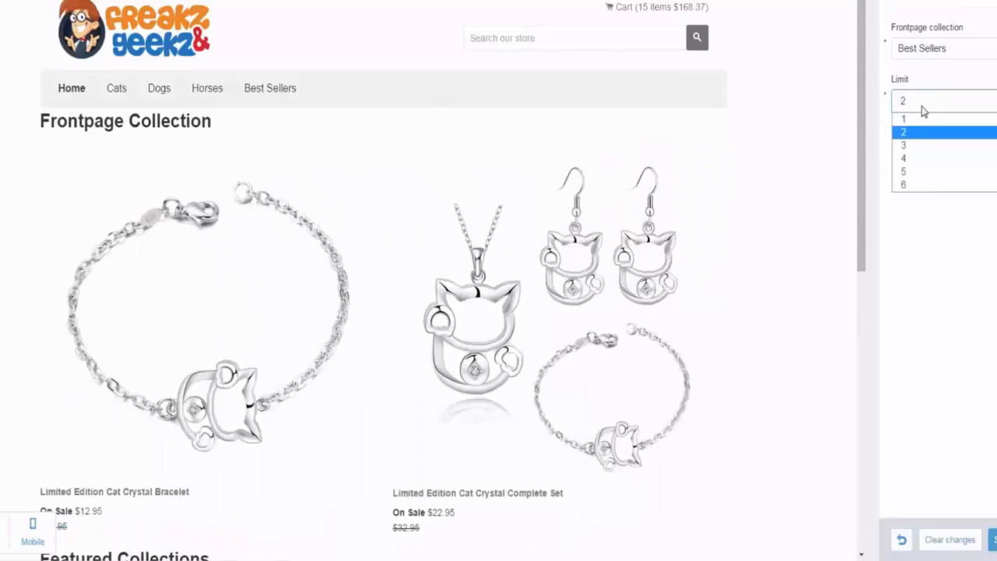
click(929, 187)
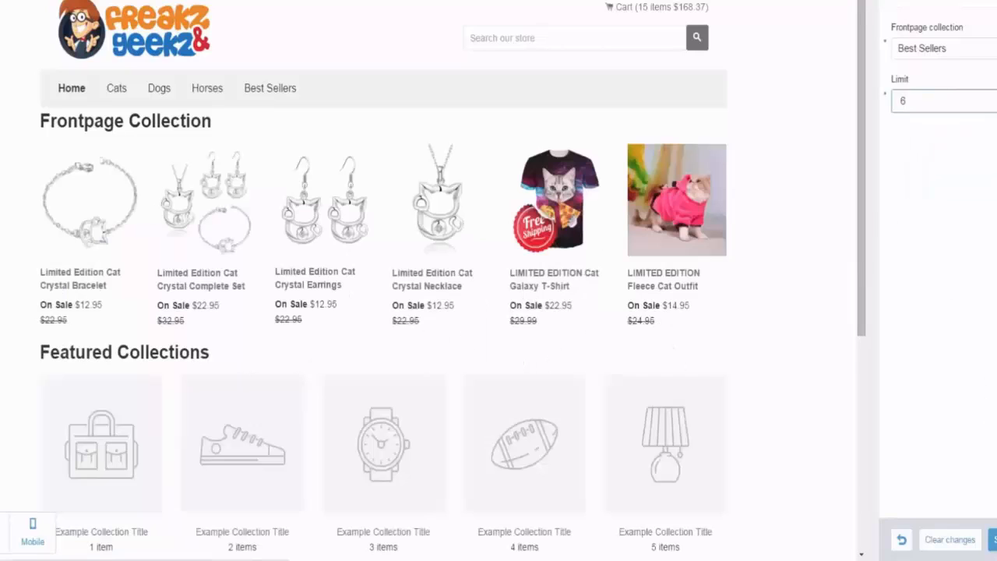
click(993, 539)
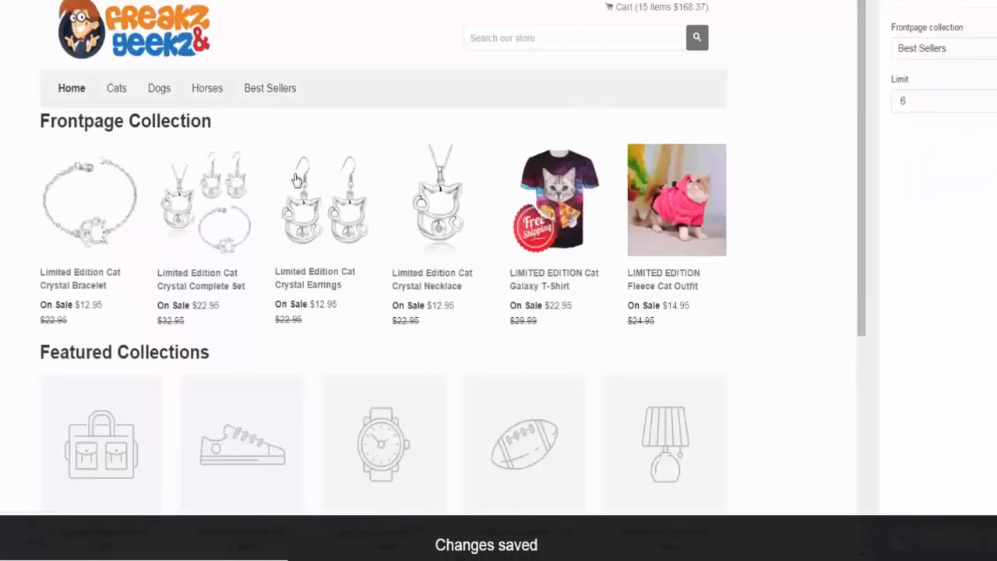
Step: Set the home page's featured collections 1 to 4 to Cat Geekz, Cycling Geekz, Dog Geekz and Horse Geekz
click(880, 12)
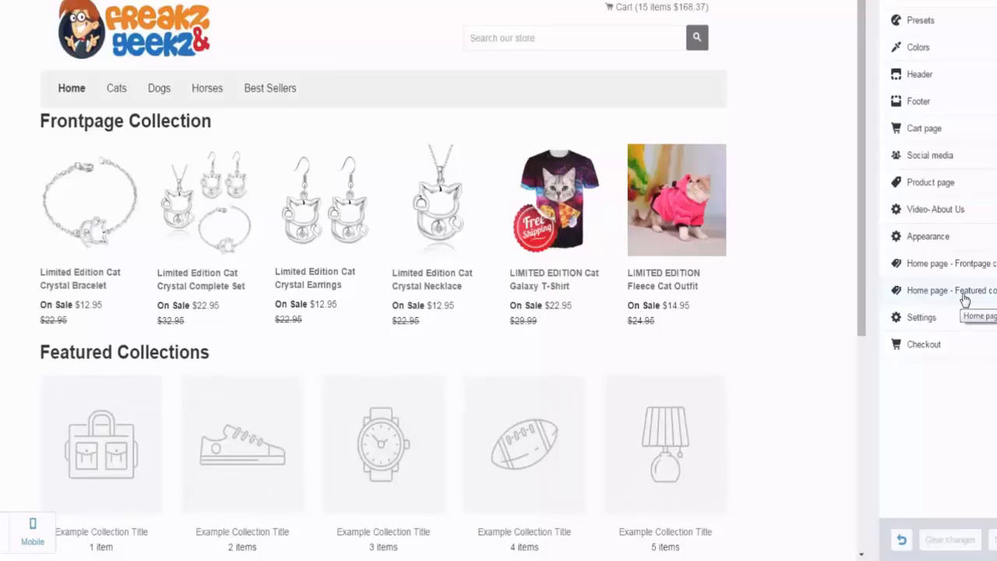
click(965, 300)
click(951, 55)
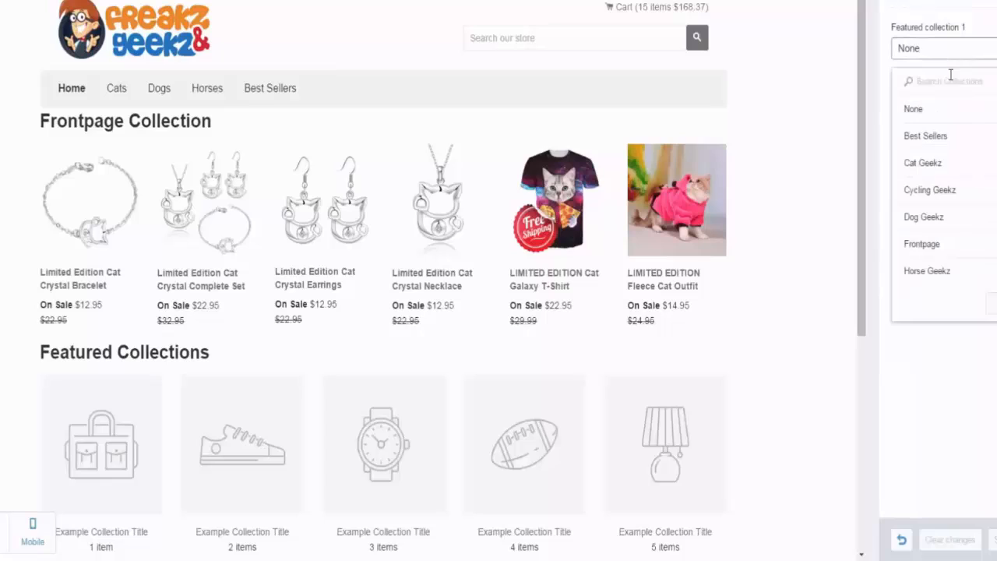
click(949, 166)
click(977, 105)
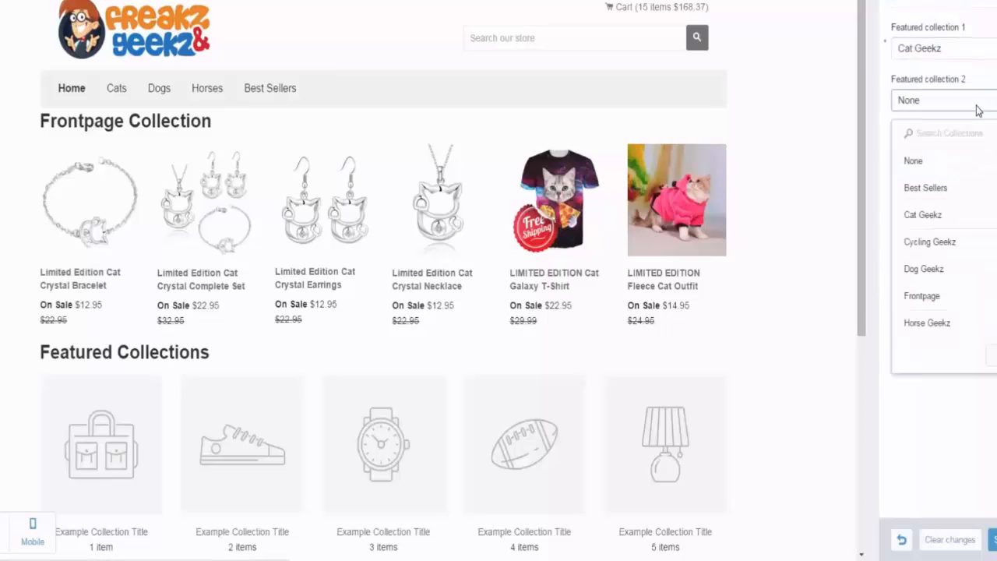
click(961, 240)
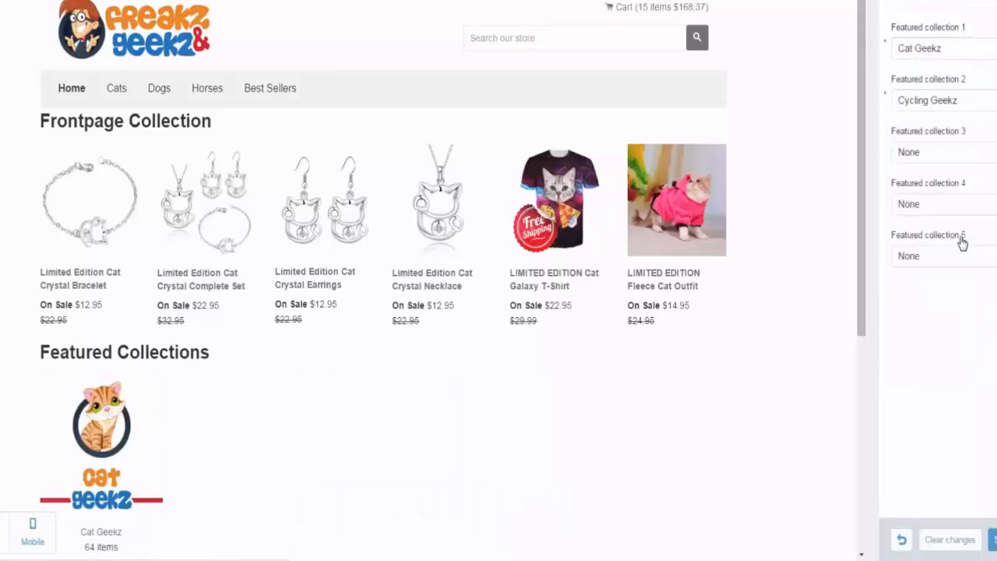
click(958, 152)
click(943, 321)
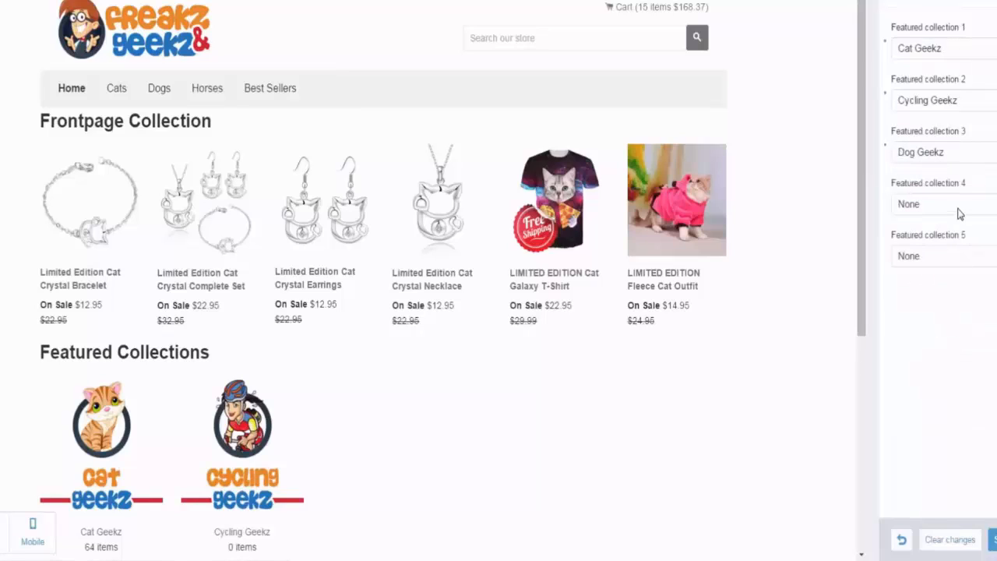
click(958, 205)
click(927, 427)
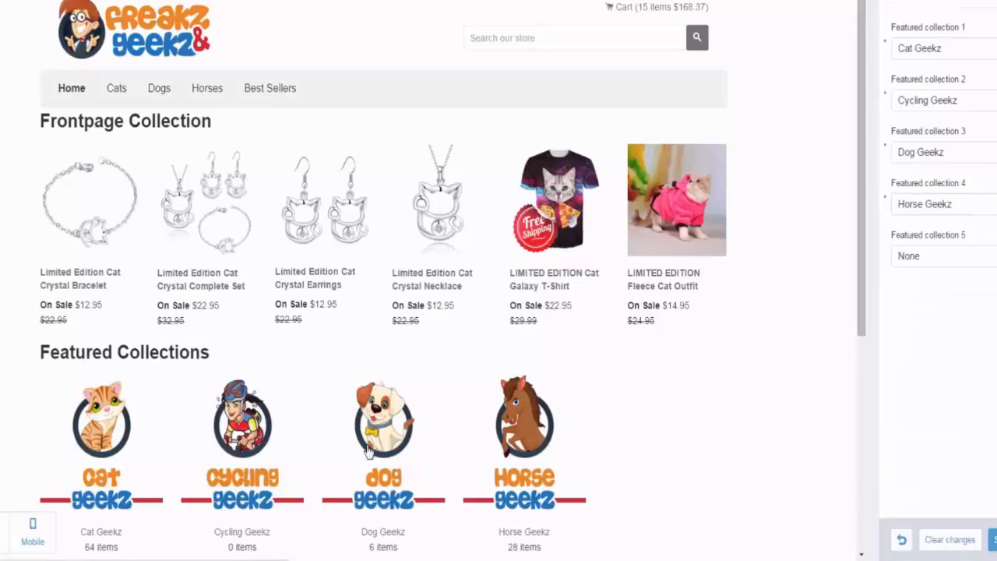
Step: Examine the Dog Geekz and Cat Geekz collection pages in the store preview
click(383, 427)
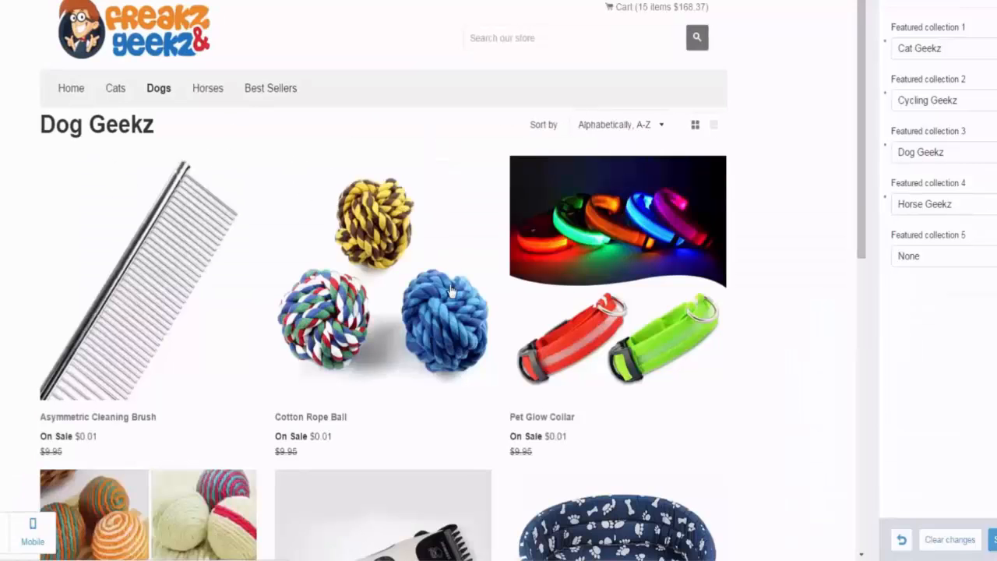
scroll(452, 292, down, 5)
scroll(607, 298, up, 5)
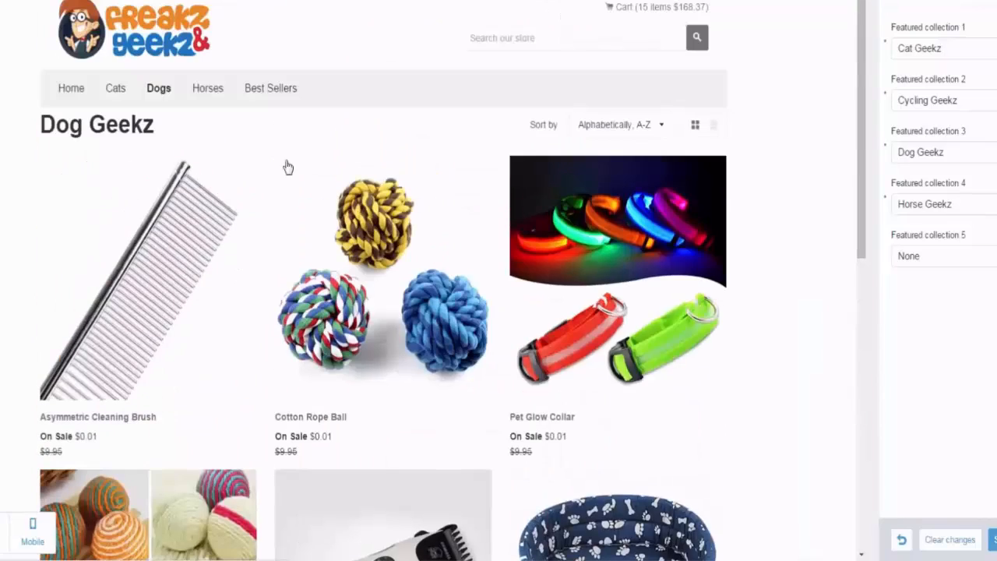
click(80, 94)
scroll(133, 311, down, 4)
click(87, 170)
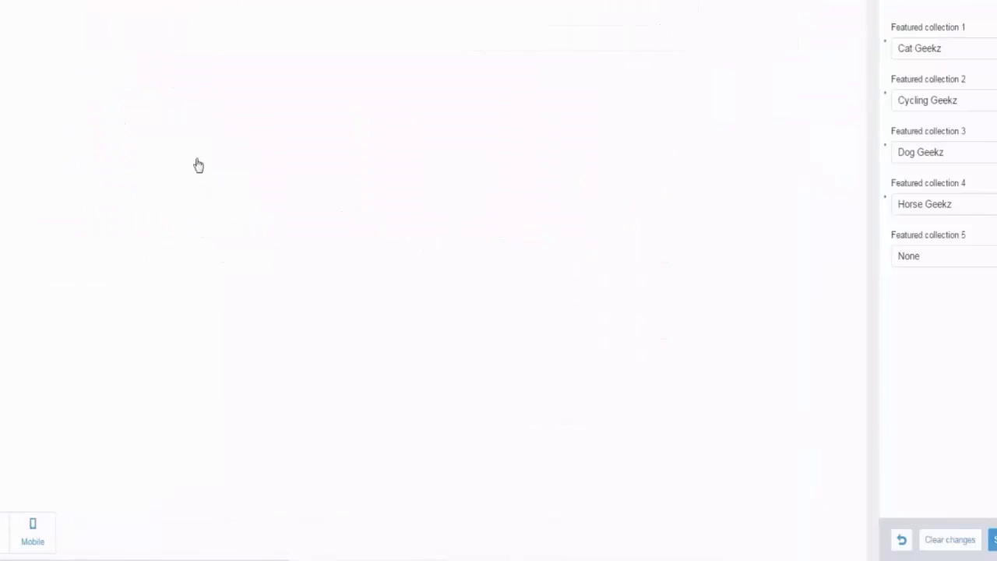
scroll(323, 195, down, 6)
scroll(367, 182, down, 7)
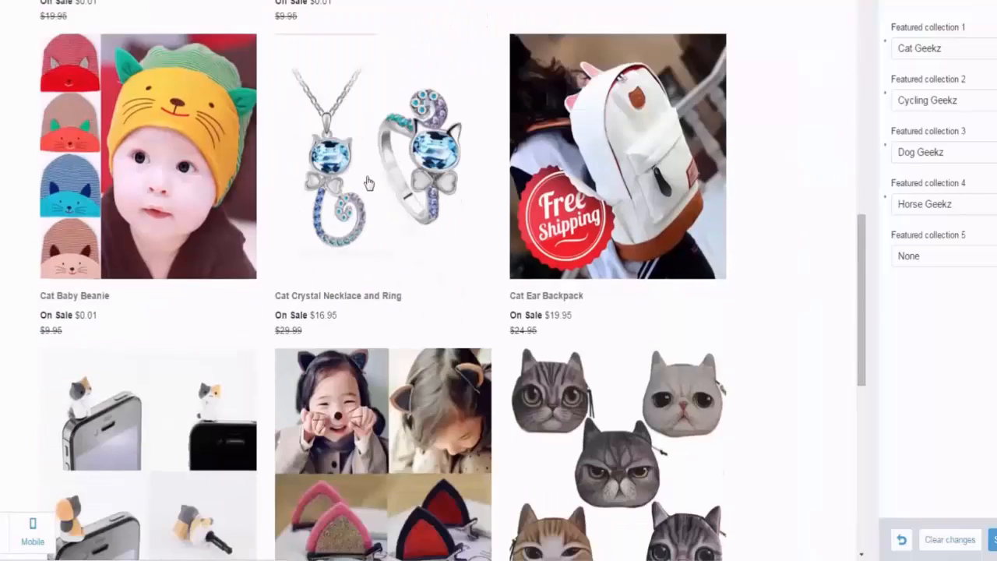
scroll(479, 206, up, 7)
scroll(479, 207, up, 6)
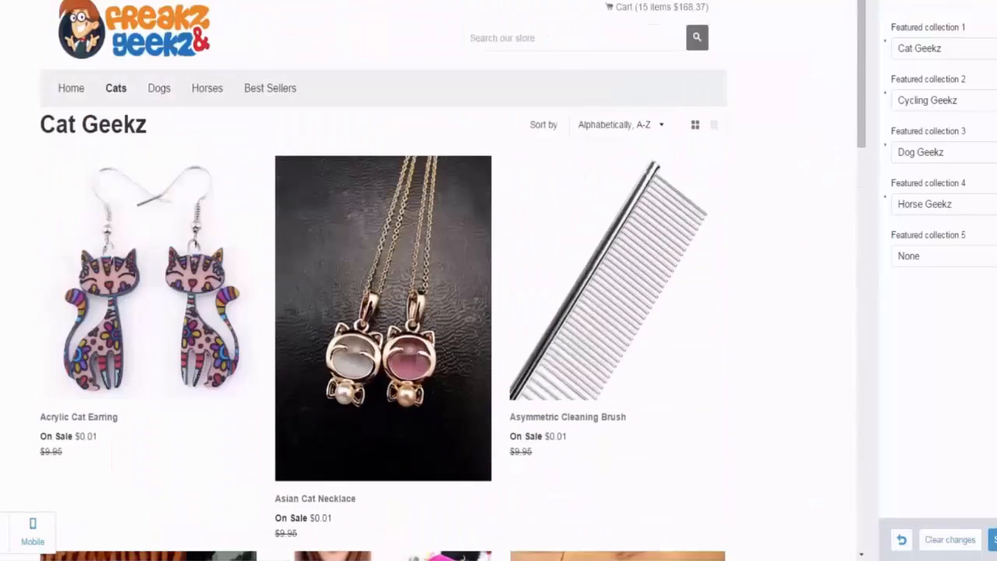
Step: Save the featured collections changes and return to the list of theme settings
click(993, 539)
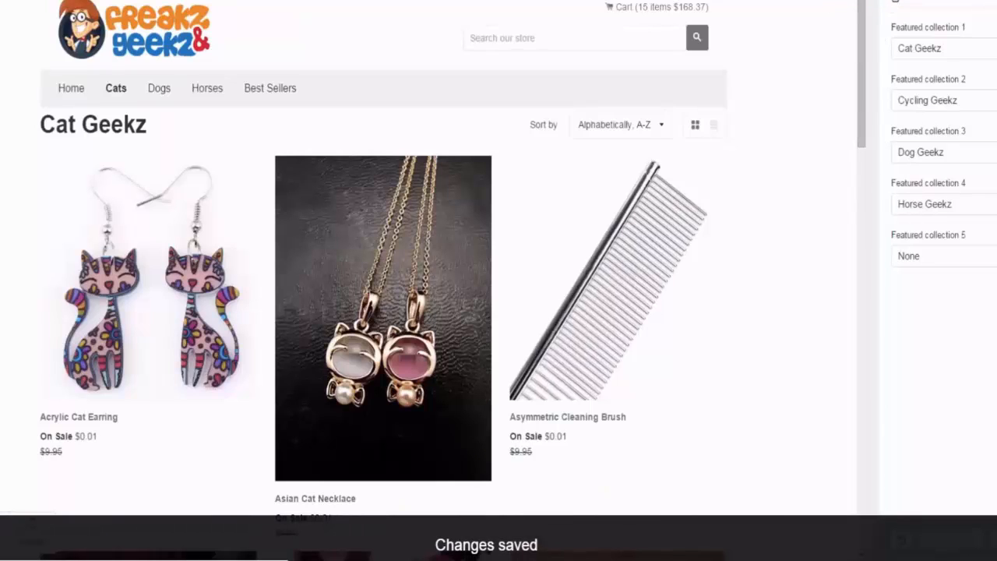
click(897, 2)
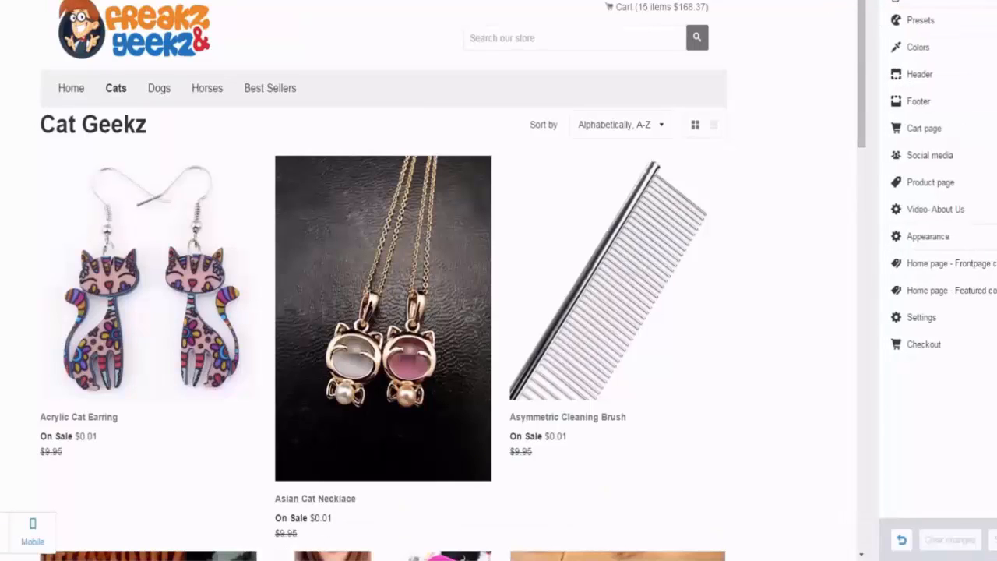
click(991, 101)
scroll(647, 204, down, 10)
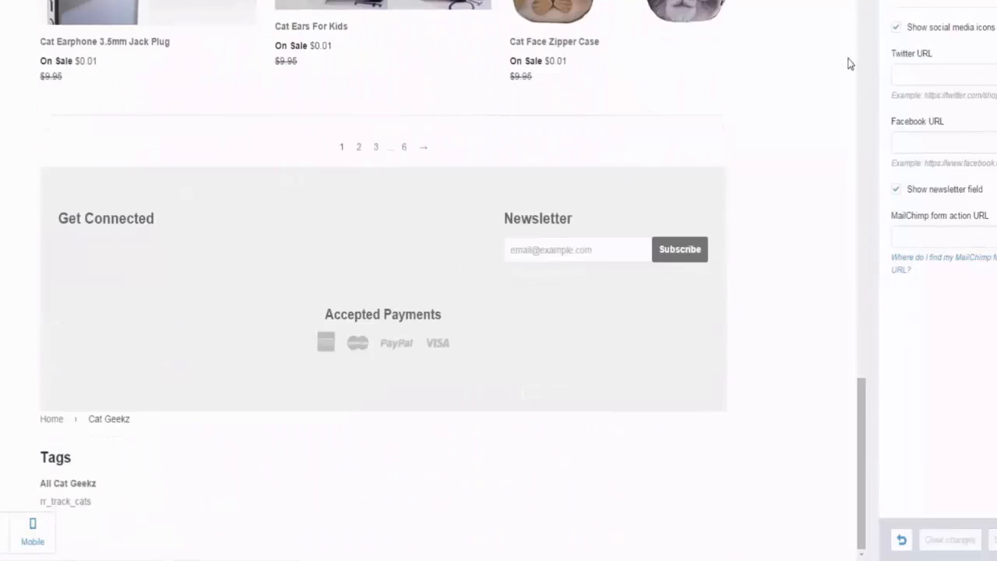
click(935, 75)
click(938, 93)
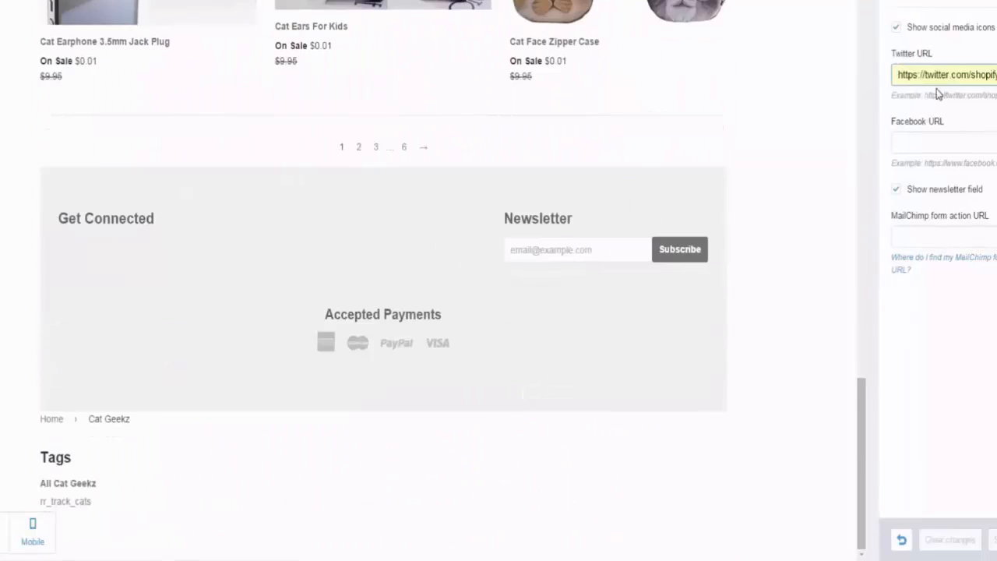
click(908, 138)
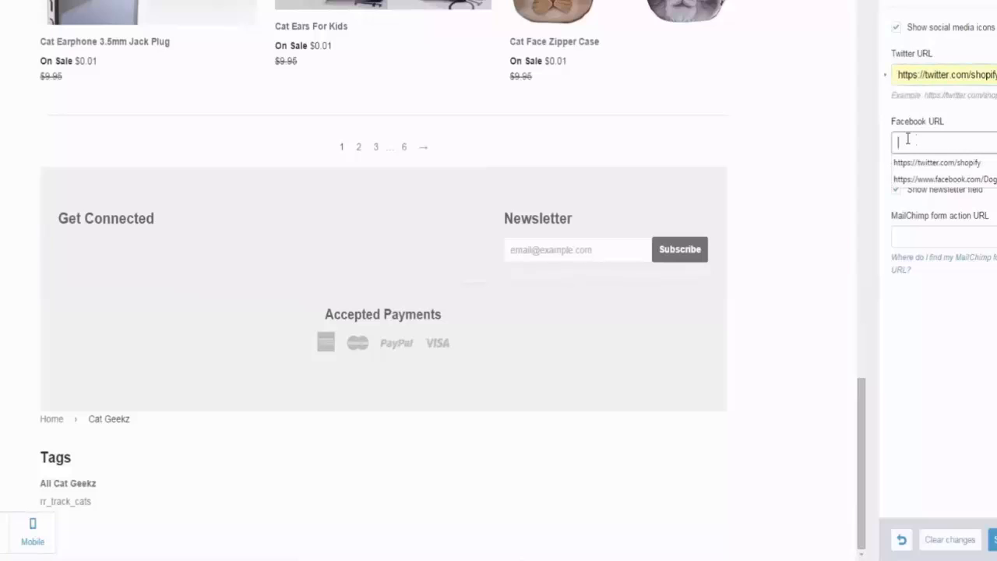
click(962, 139)
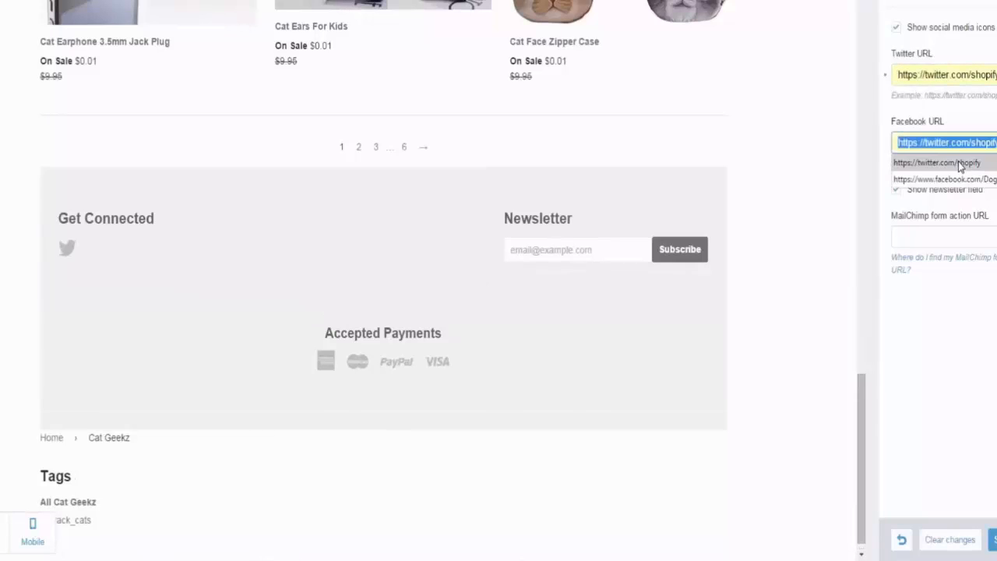
click(971, 180)
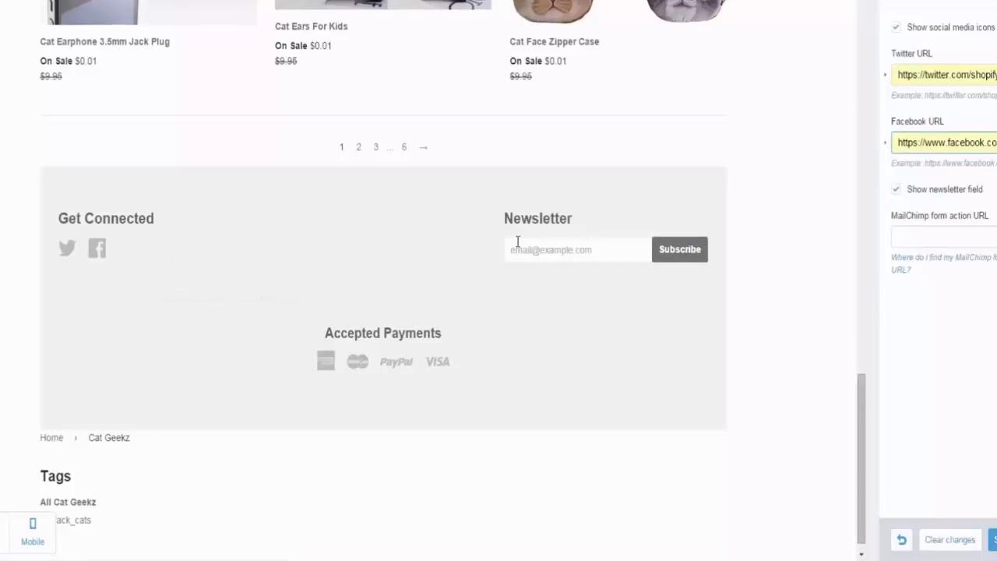
click(992, 539)
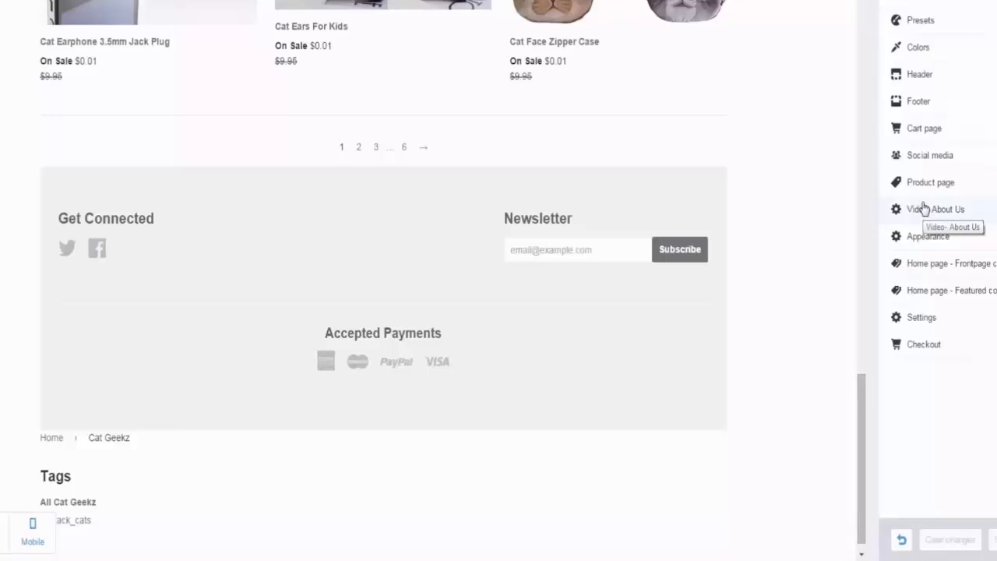
Step: Open the cart page settings and test the drawer cart by adding the Acrylic Cat Earring to it in the preview
click(947, 133)
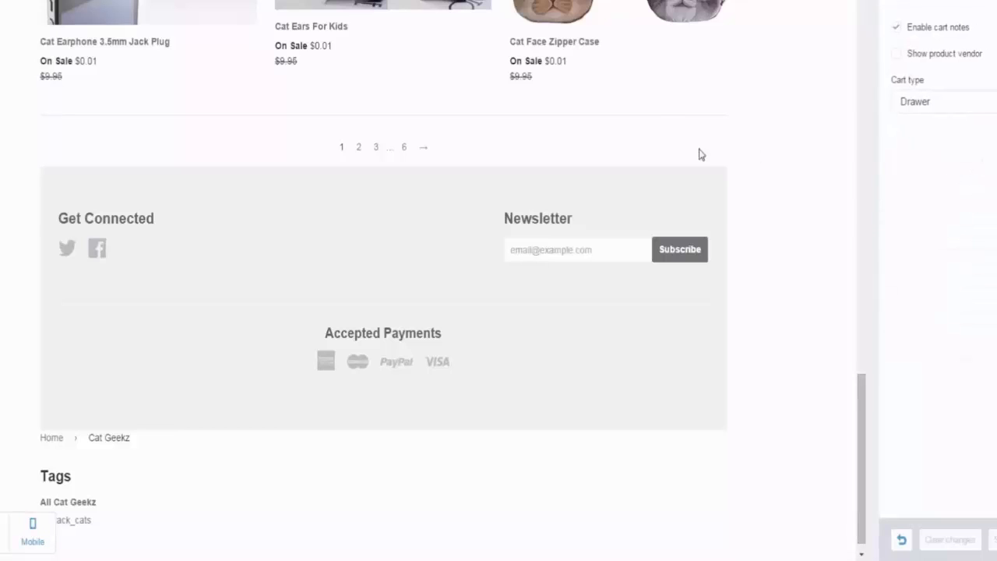
scroll(361, 173, up, 15)
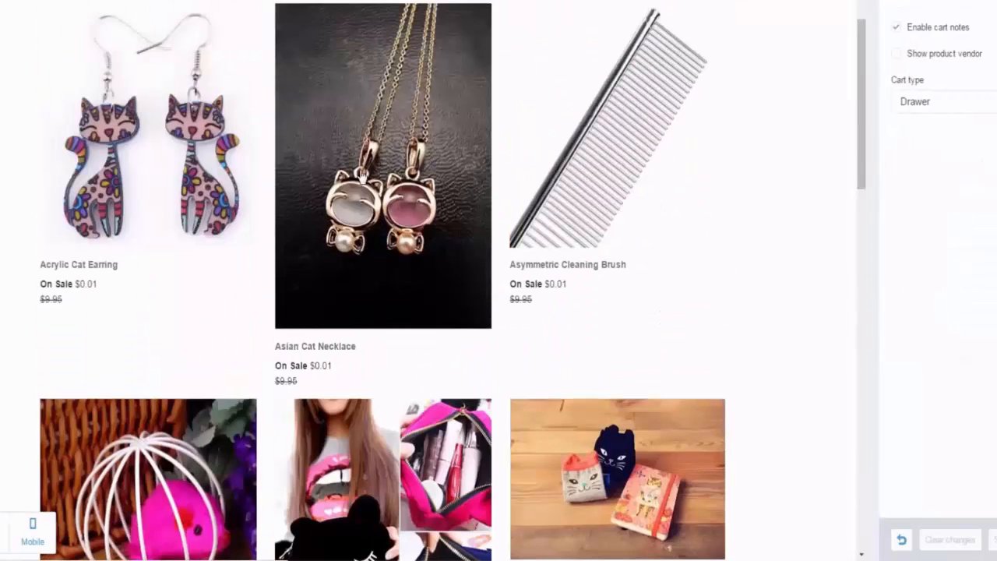
click(166, 151)
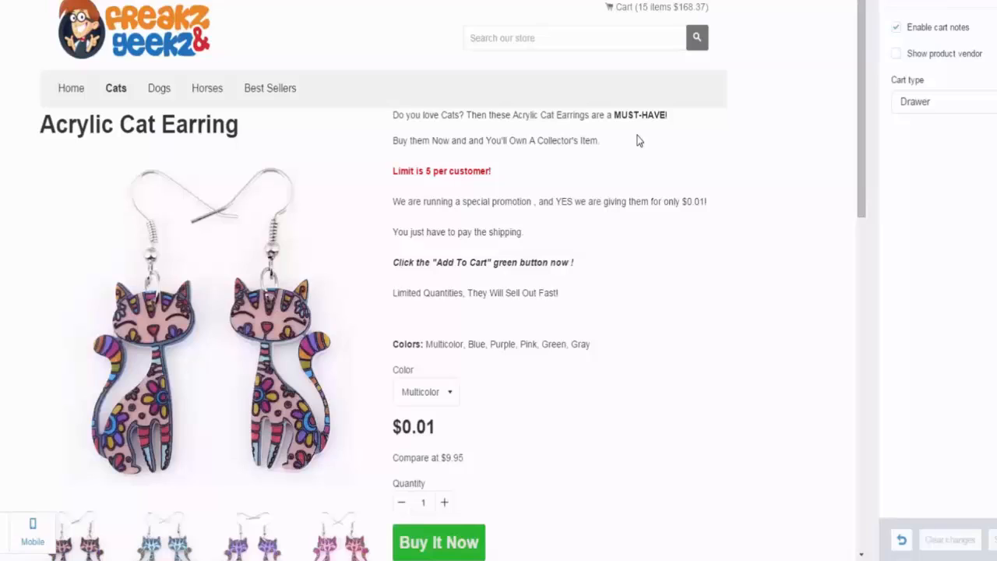
scroll(637, 140, down, 2)
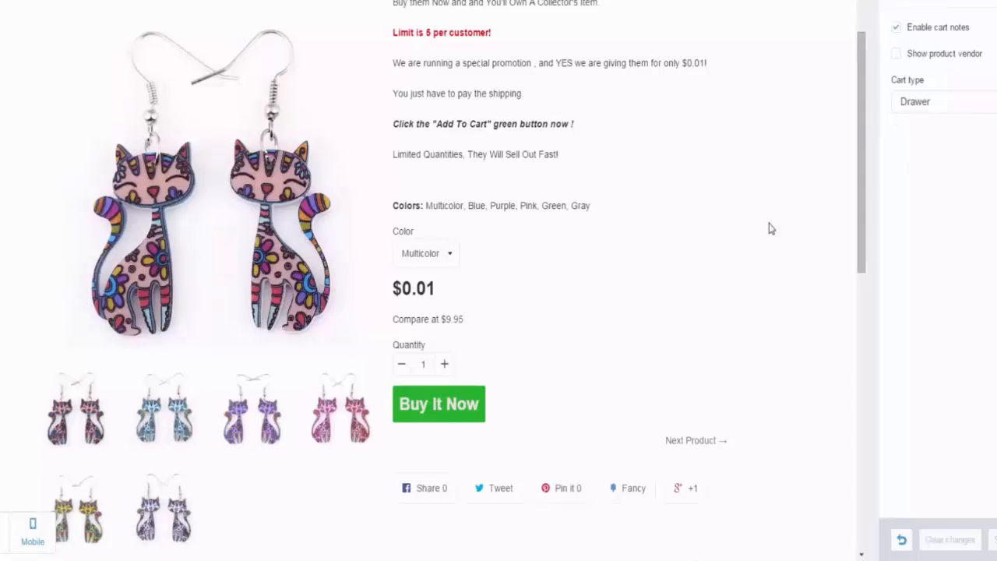
scroll(563, 314, up, 1)
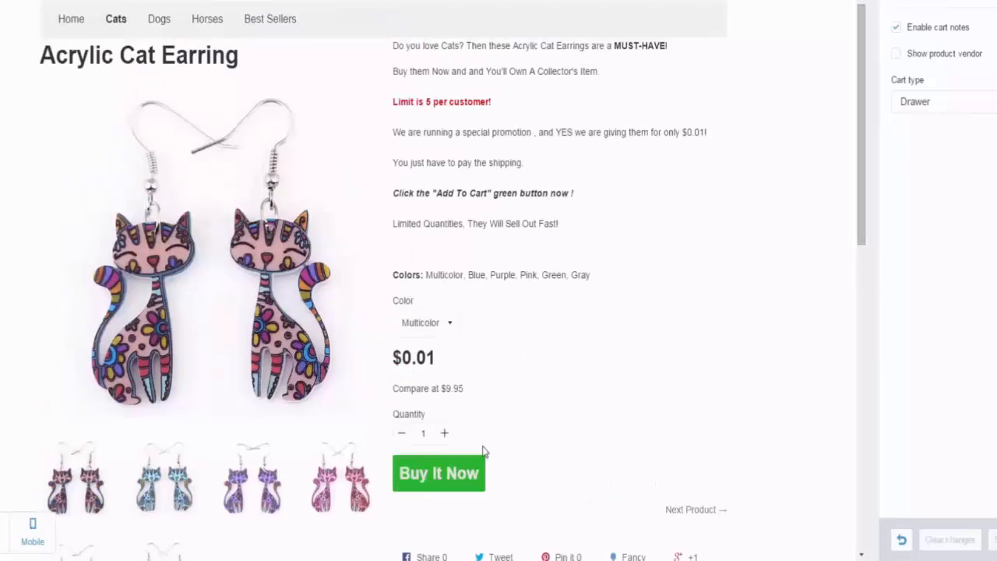
click(415, 483)
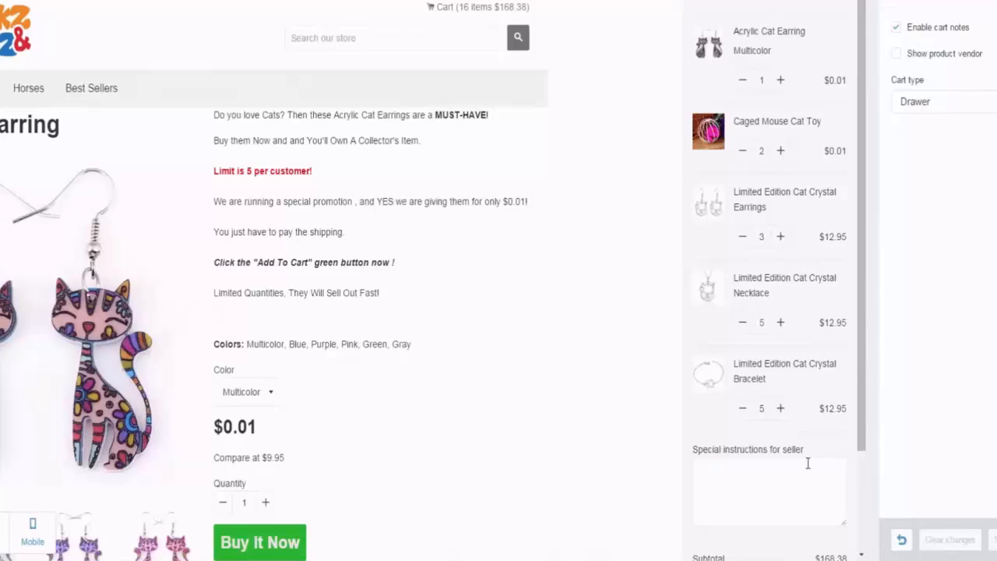
scroll(864, 213, down, 2)
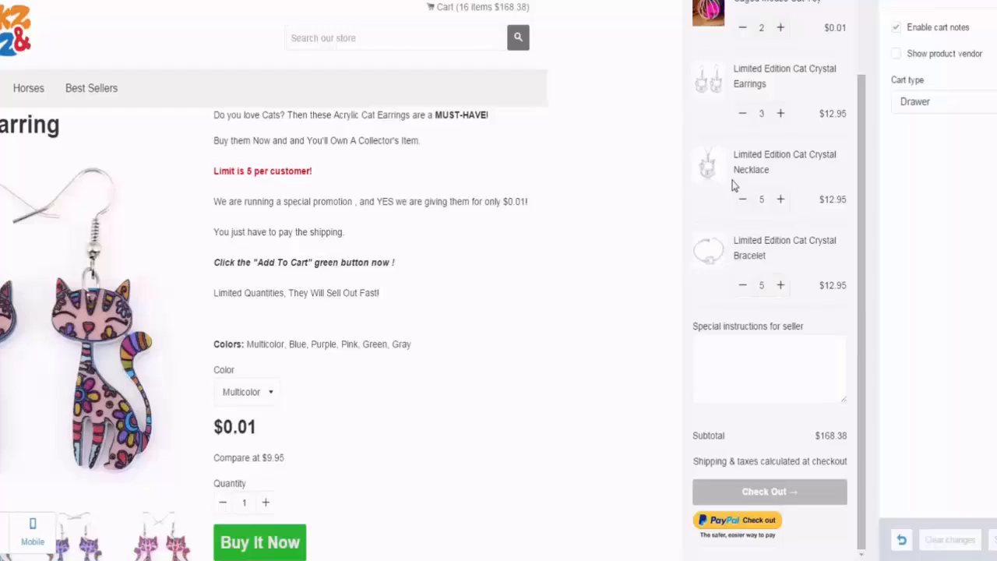
Step: Set the cart type to Page and test it by adding the Acrylic Cat Earring to the cart again
click(942, 105)
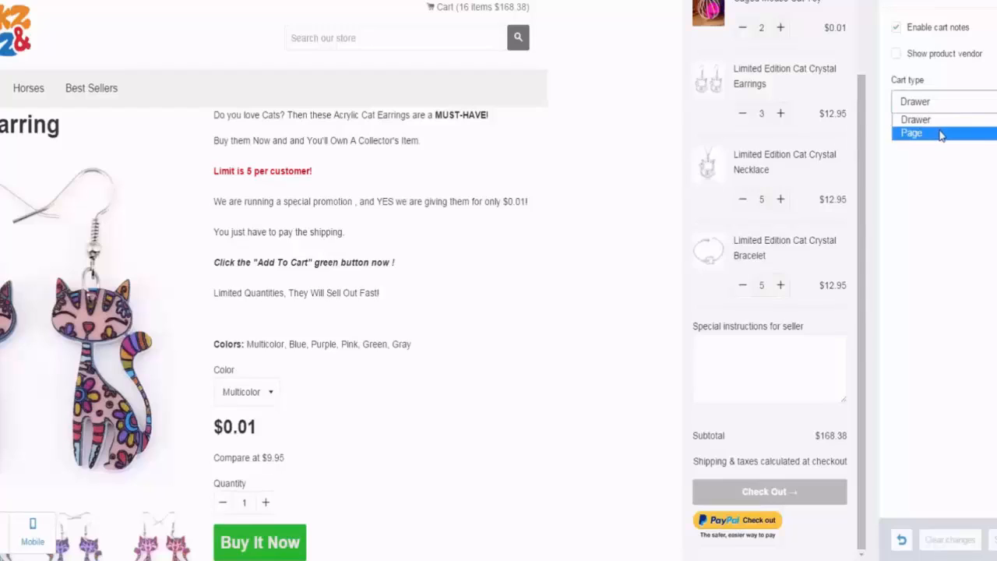
click(940, 133)
scroll(497, 300, down, 1)
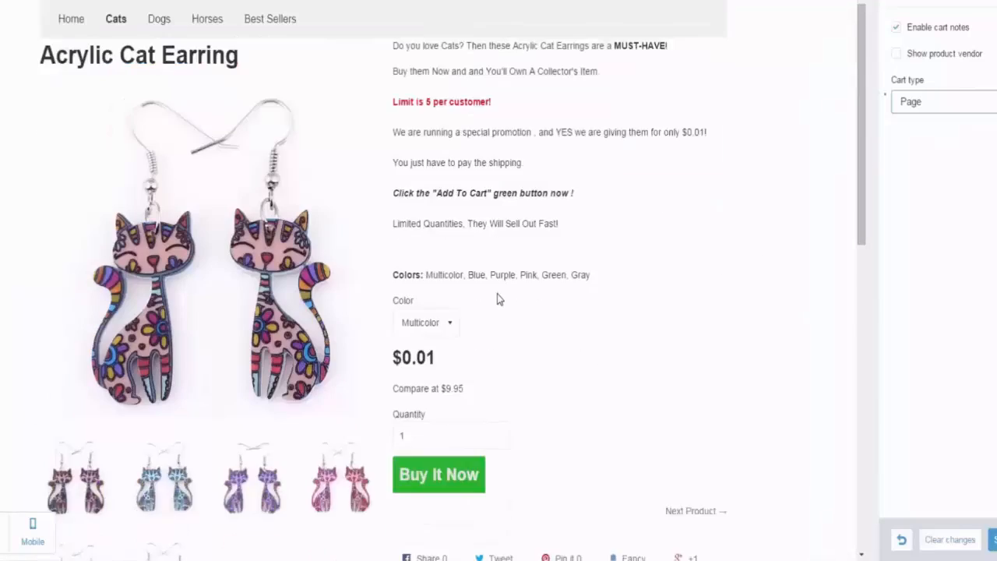
scroll(497, 299, down, 3)
click(456, 267)
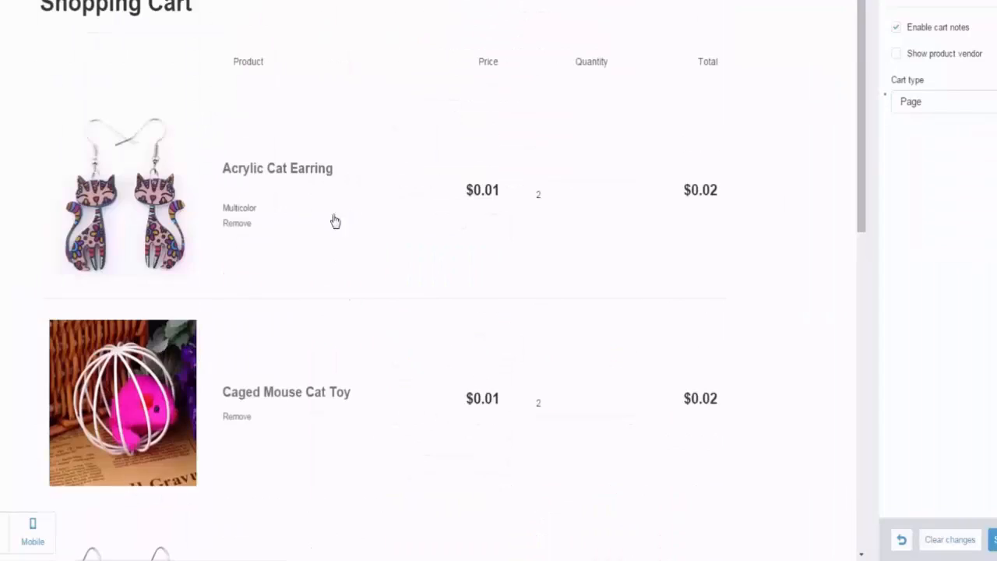
Step: Disable cart notes and save the cart page settings
scroll(553, 249, down, 5)
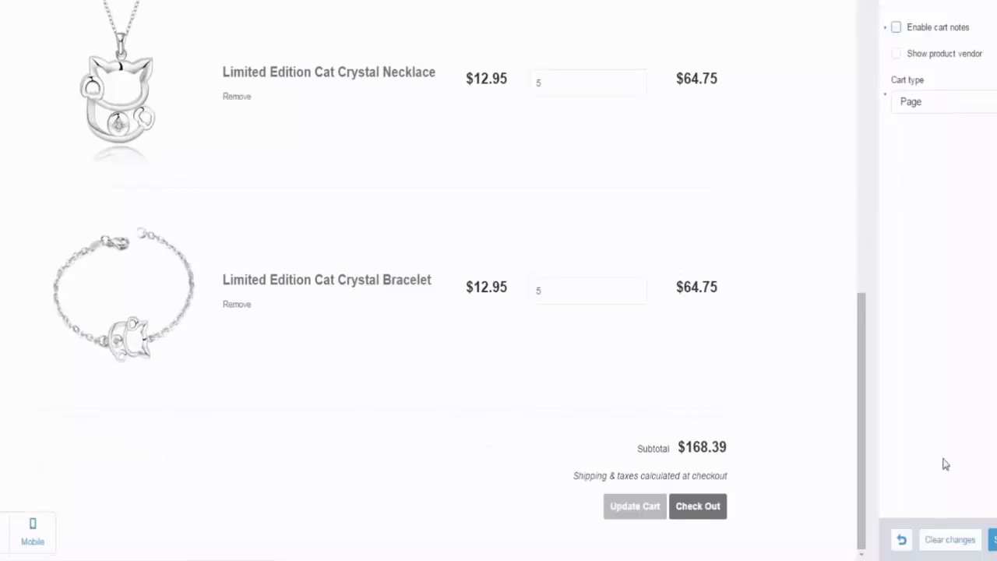
click(993, 540)
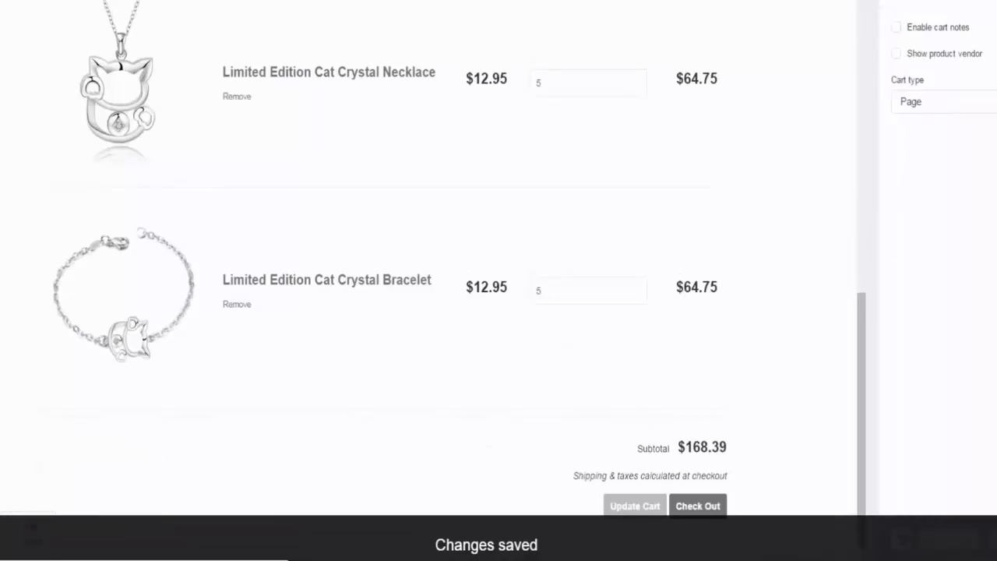
click(897, 1)
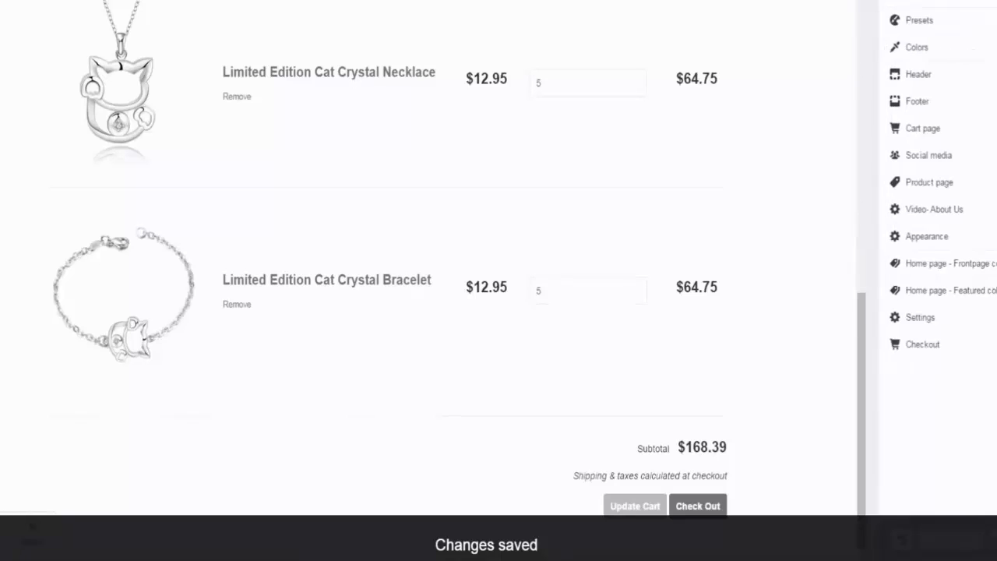
Step: Disable the +1 on Google Plus and Pin on Pinterest sharing options for product pages, checking a product's share buttons in the preview
click(954, 164)
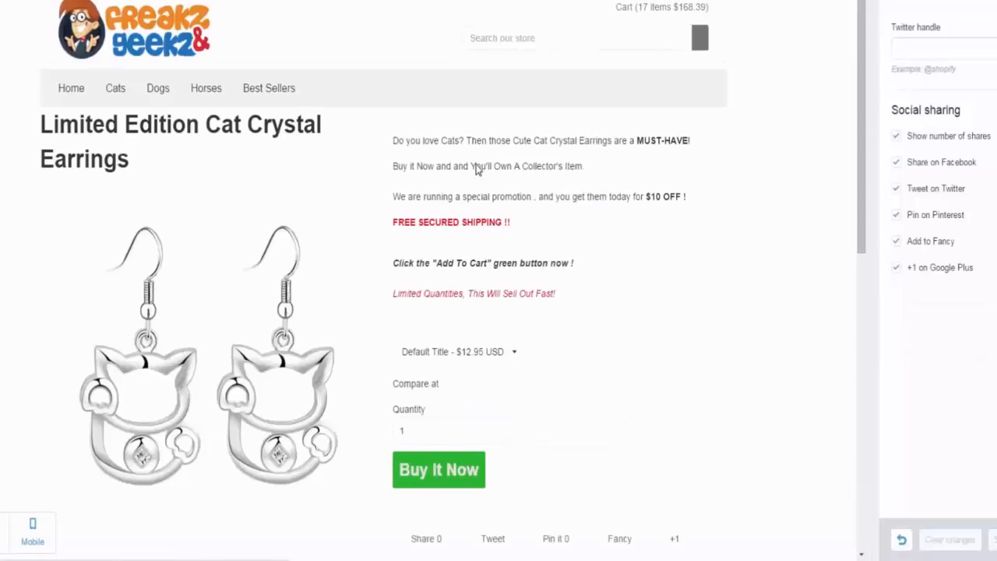
scroll(555, 253, down, 5)
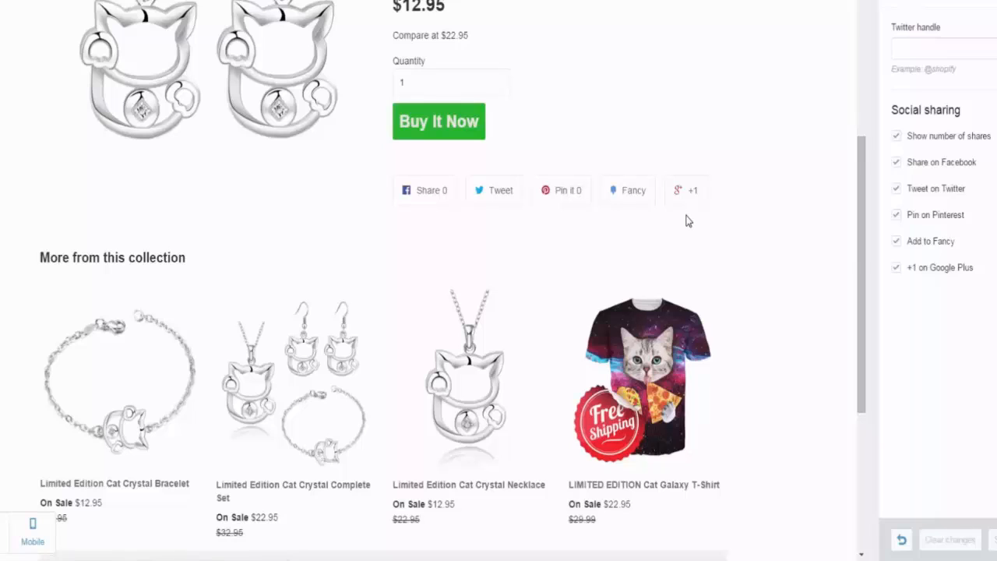
click(896, 268)
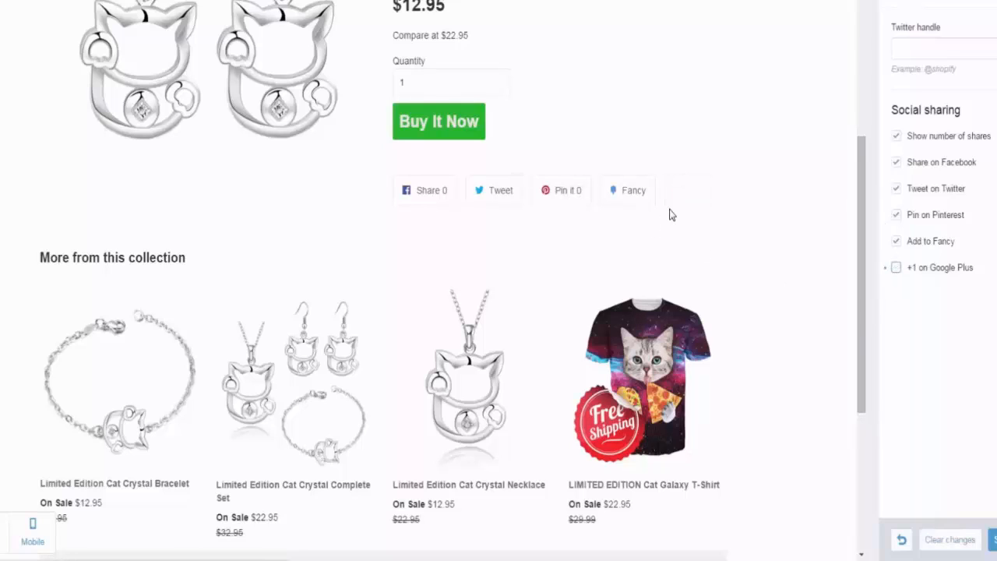
click(896, 215)
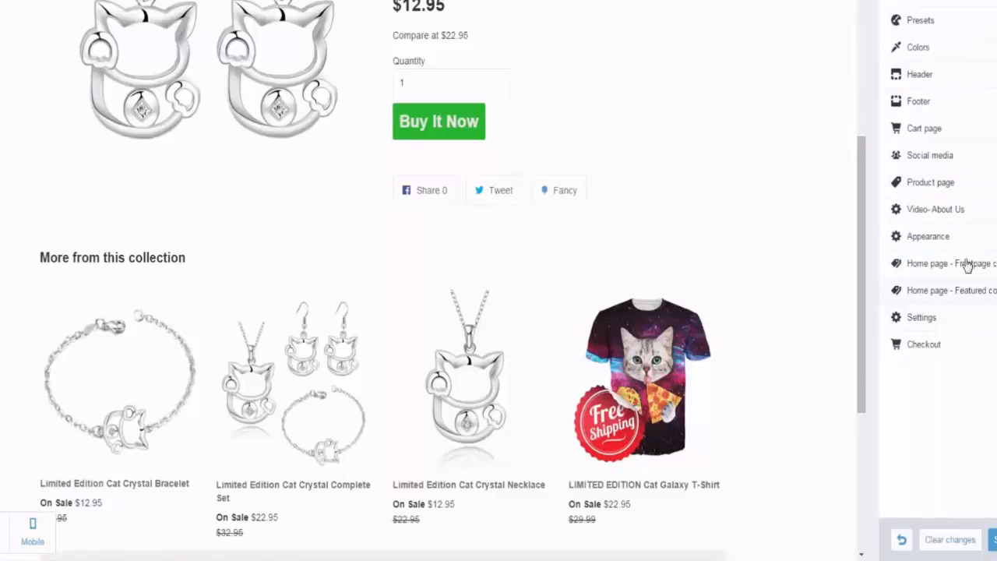
Step: Open the product page settings, review the display options against the product preview, and keep Display Related Products enabled
click(983, 183)
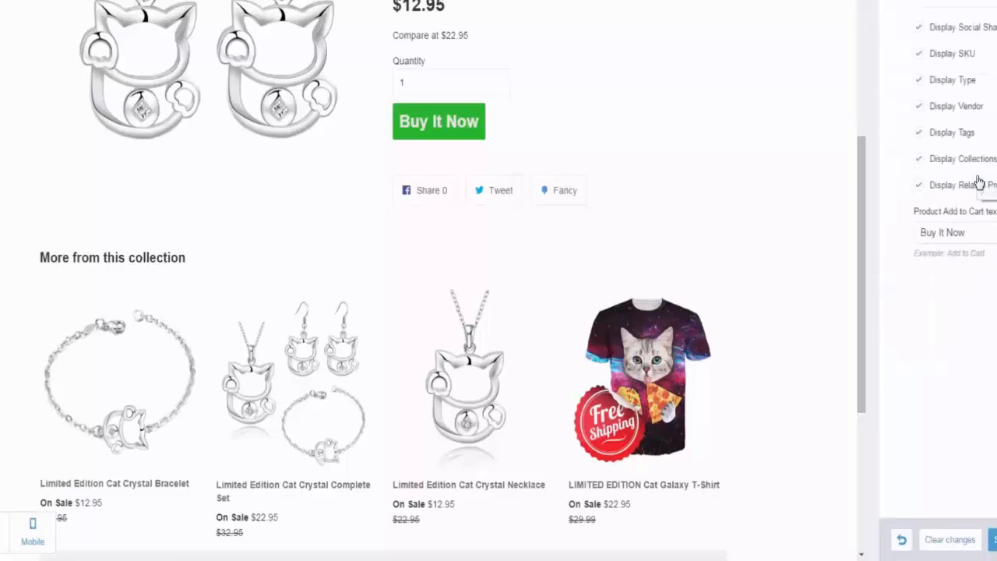
scroll(311, 151, up, 5)
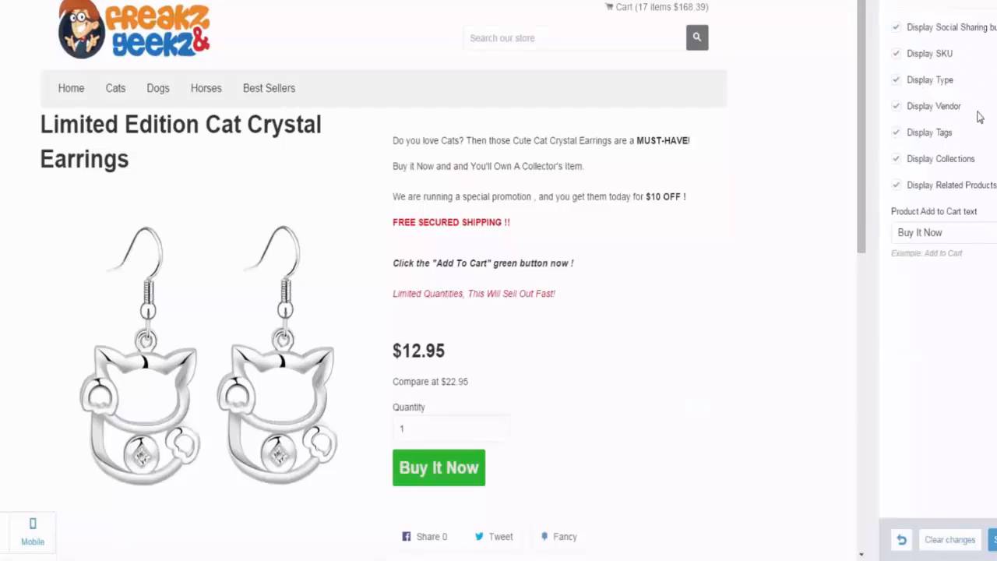
scroll(747, 196, down, 3)
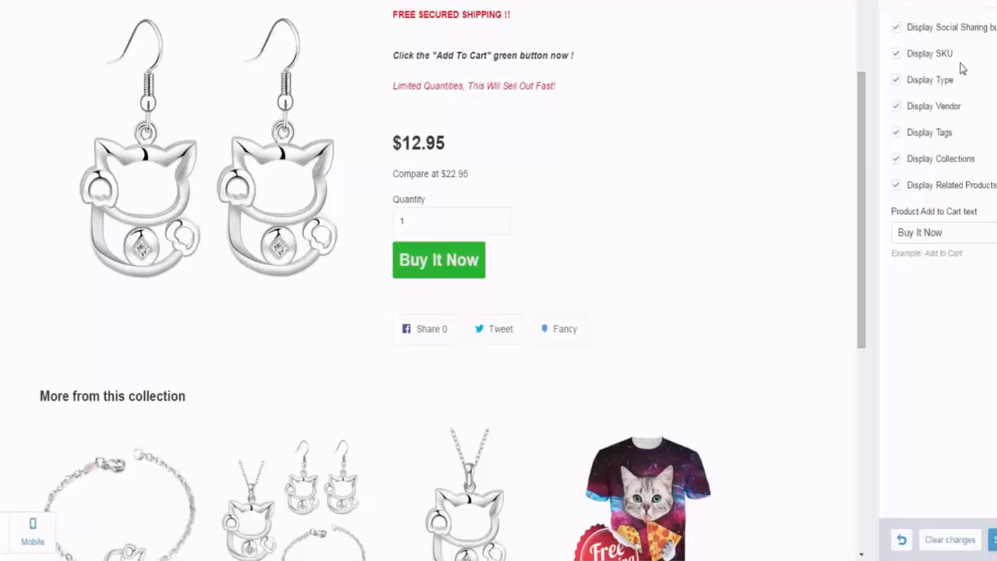
scroll(517, 196, down, 5)
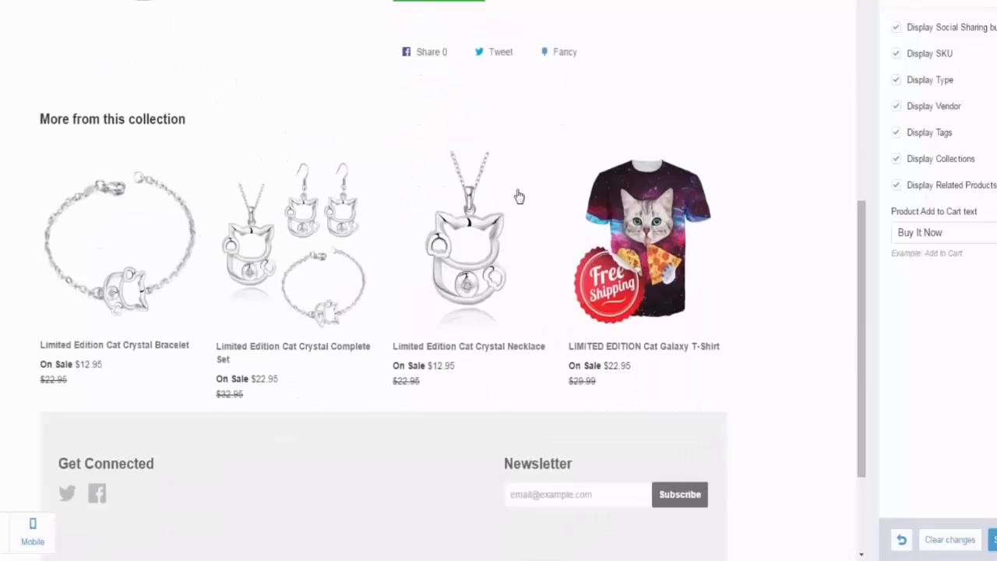
scroll(522, 156, up, 2)
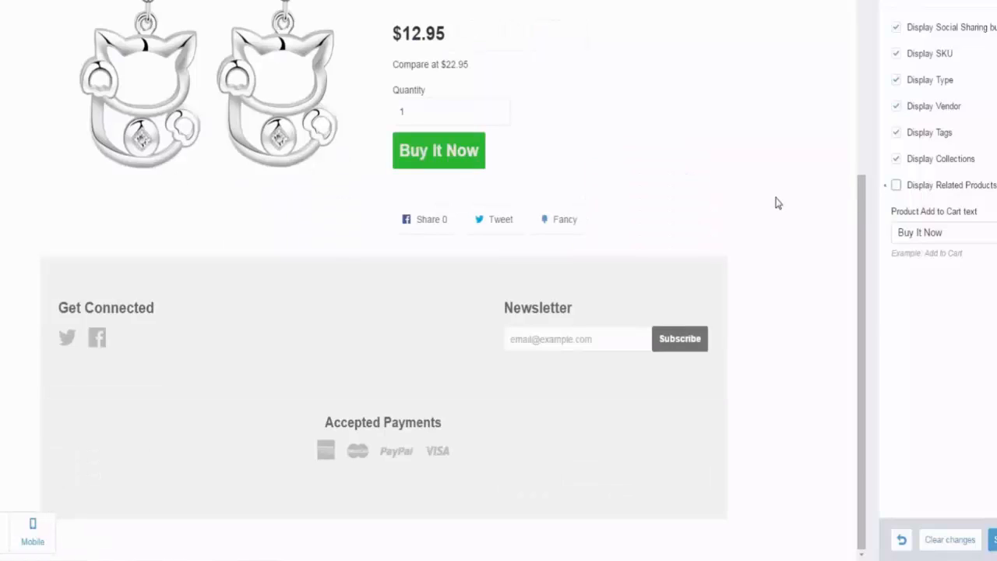
click(896, 185)
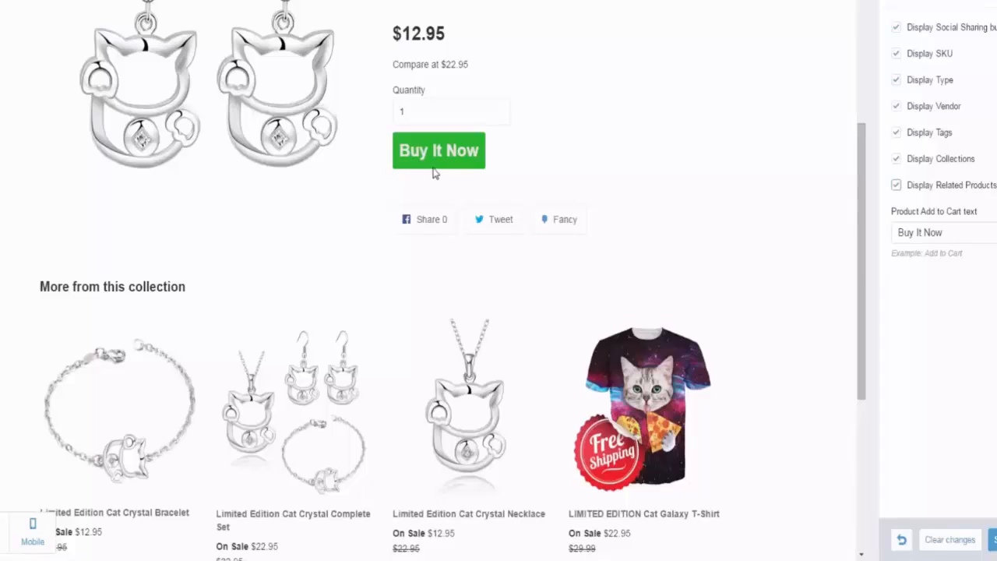
Step: Set the product Add to Cart text to "I deserve this" and save the changes
key(Tab)
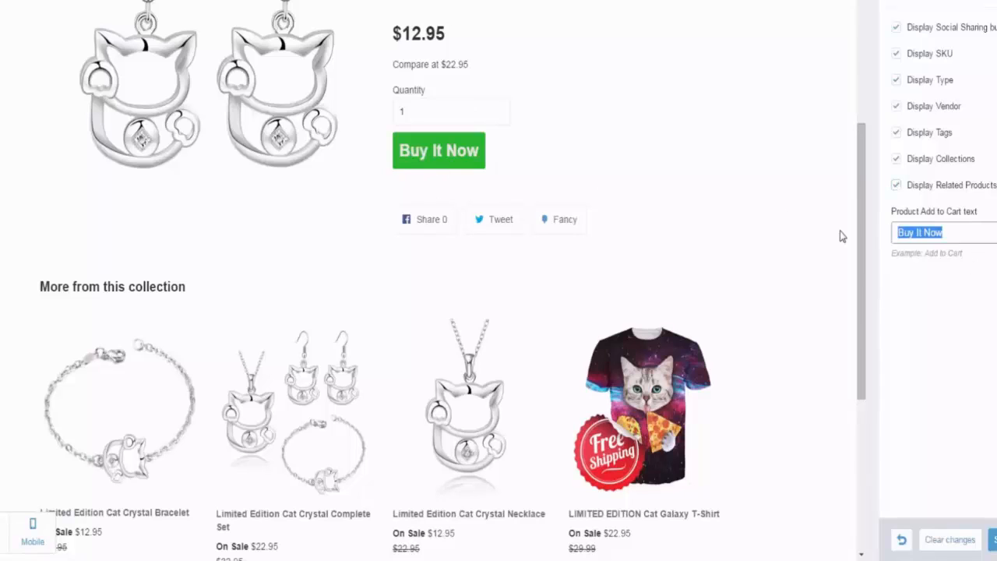
text(I deserve this)
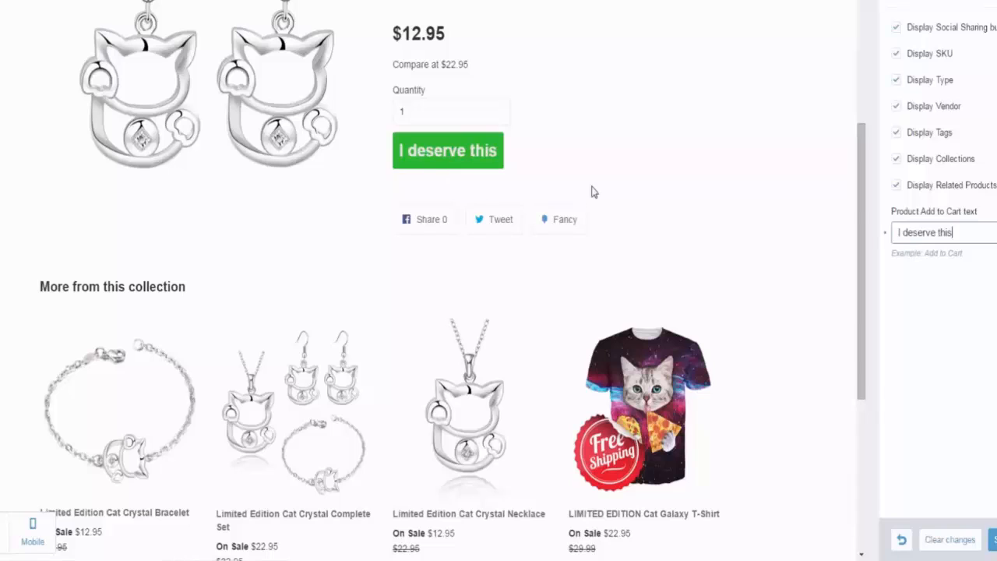
click(994, 539)
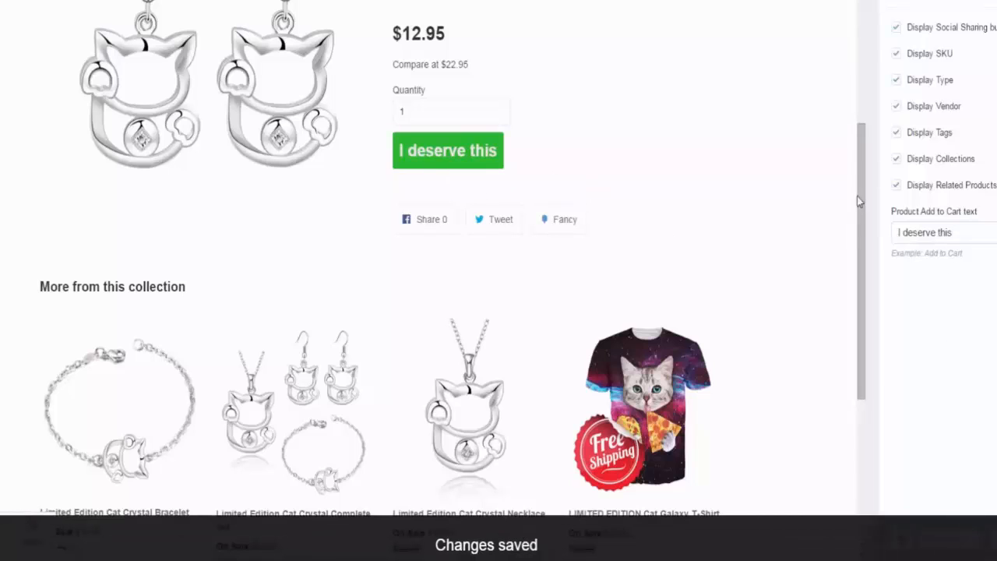
Step: Examine the Video- About Us settings, including the video source, alignment, spacing, width and height fields, and return to the settings list
click(900, 4)
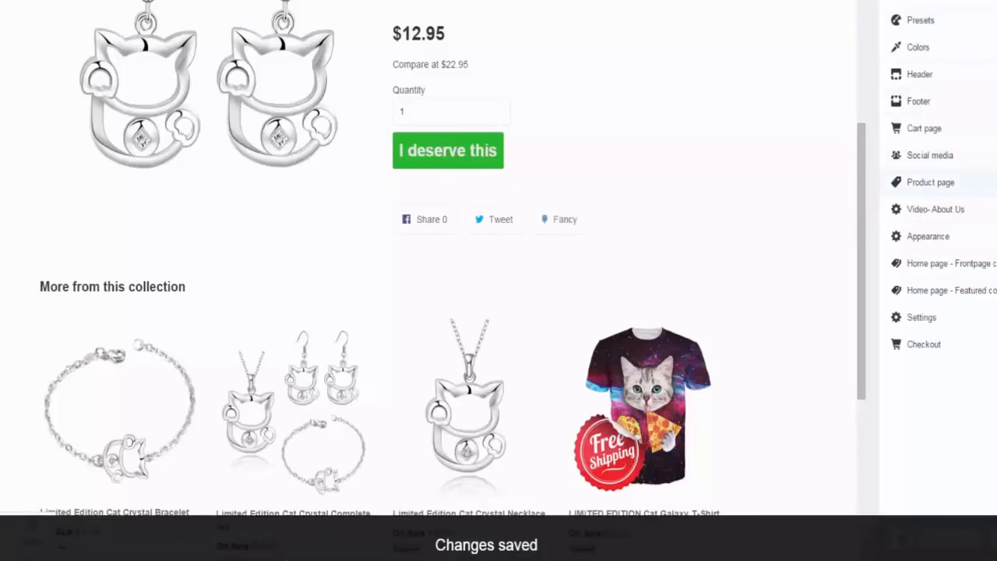
click(982, 210)
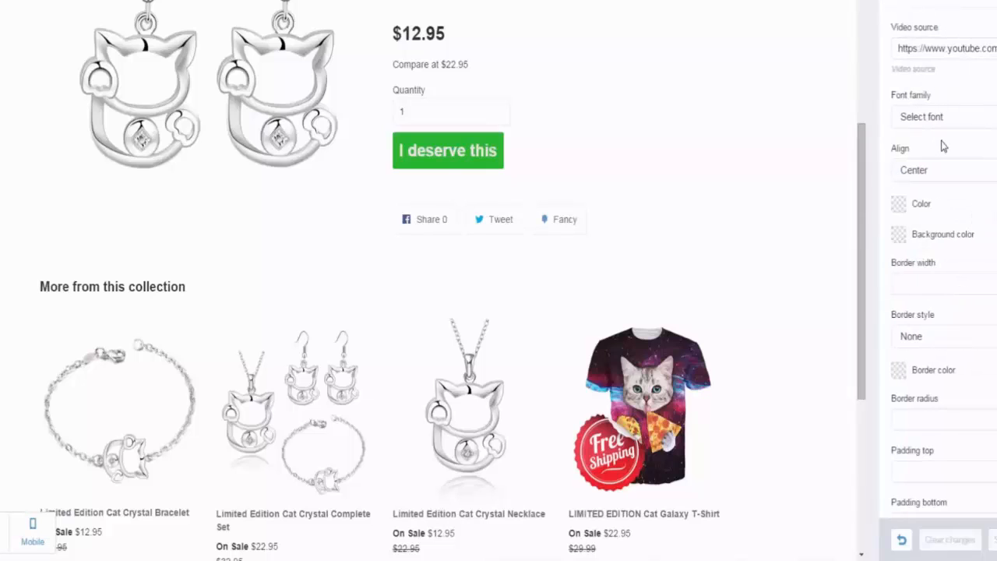
scroll(943, 144, down, 5)
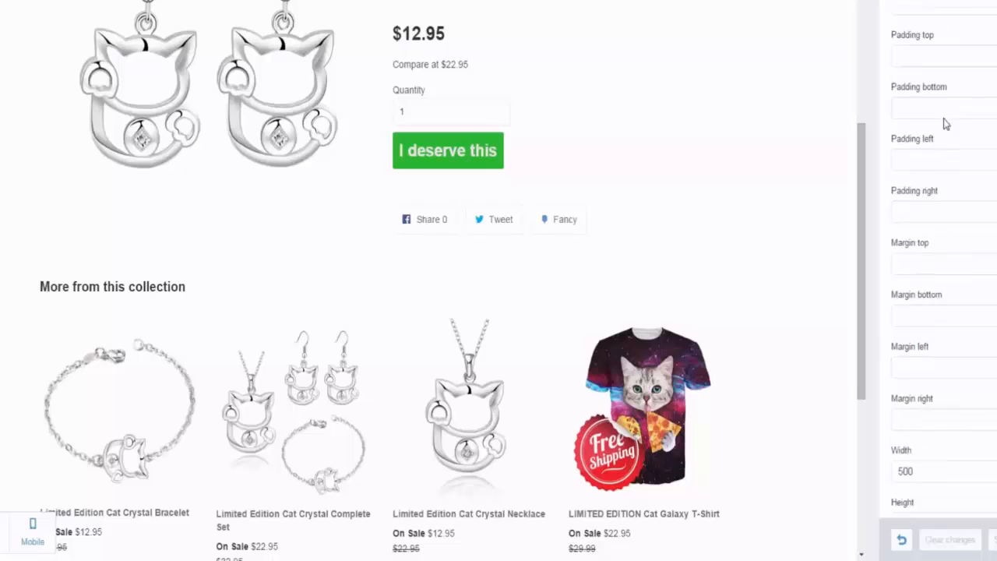
scroll(945, 123, down, 1)
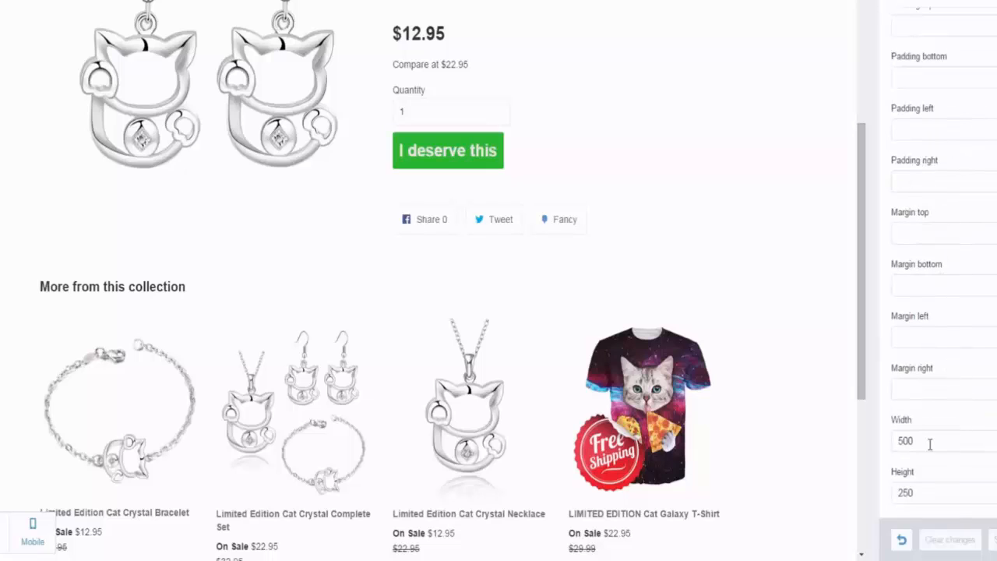
scroll(943, 429, up, 6)
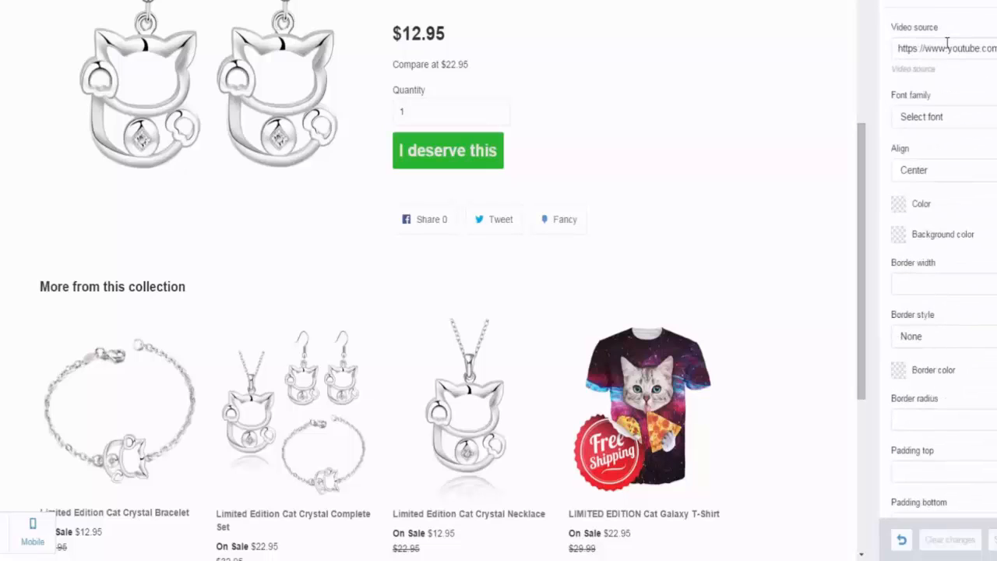
click(908, 8)
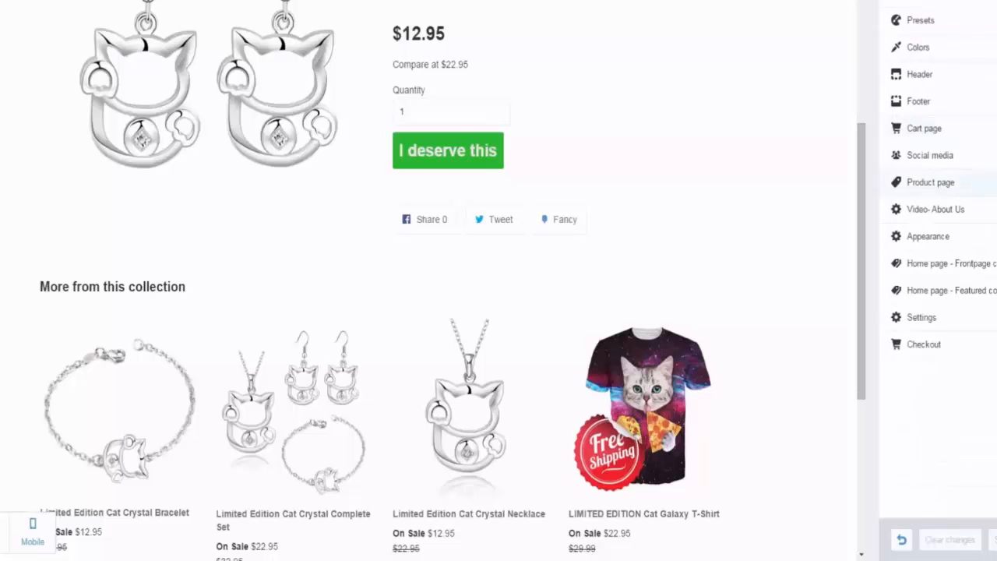
Step: Open the Appearance settings and look through their page, typography, menu, header and footer options
click(984, 244)
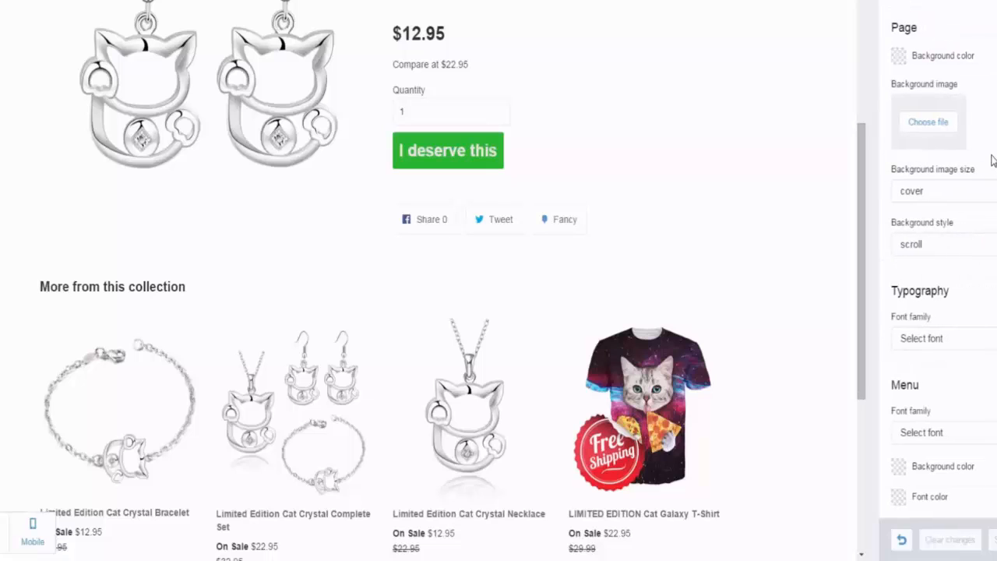
scroll(992, 159, down, 3)
scroll(962, 192, up, 3)
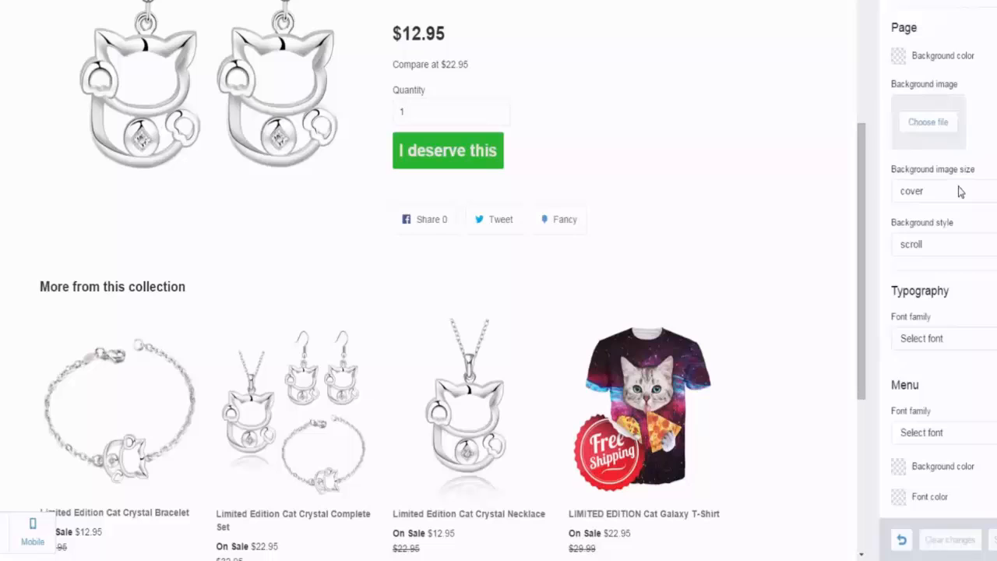
Step: Try a bright red and a near-black page background color, checking the product page in the preview
click(897, 57)
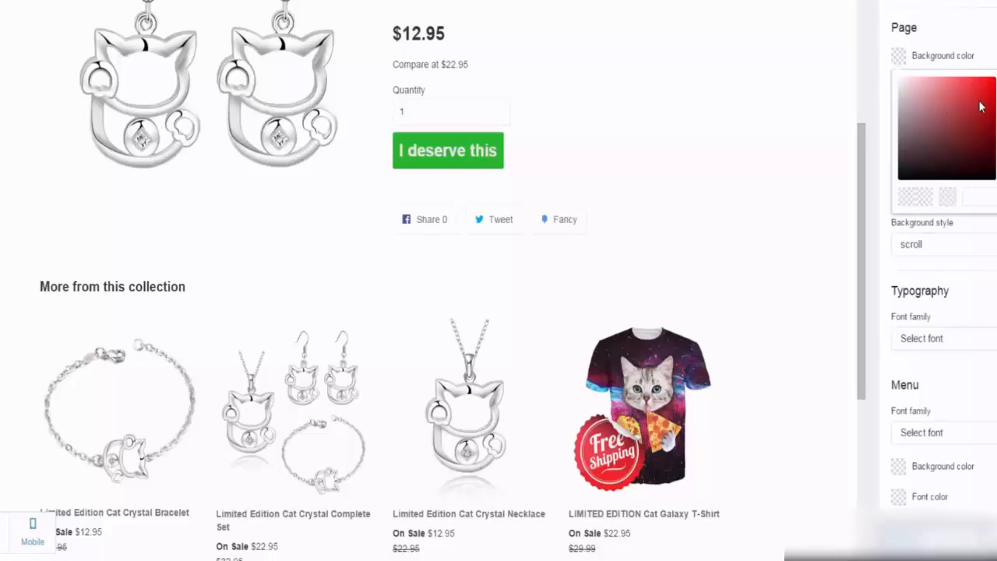
click(978, 102)
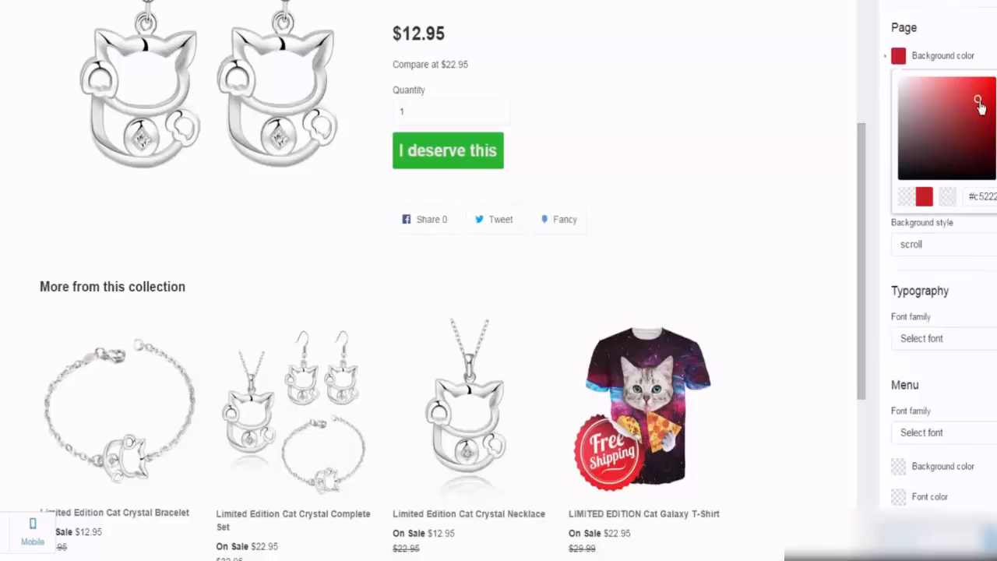
drag(979, 102, 985, 86)
click(987, 70)
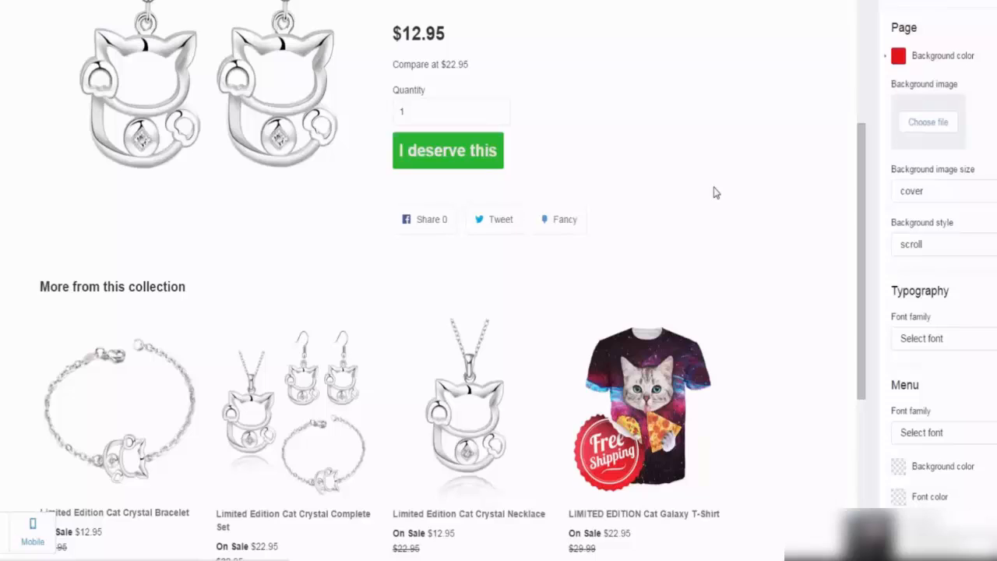
scroll(713, 192, up, 3)
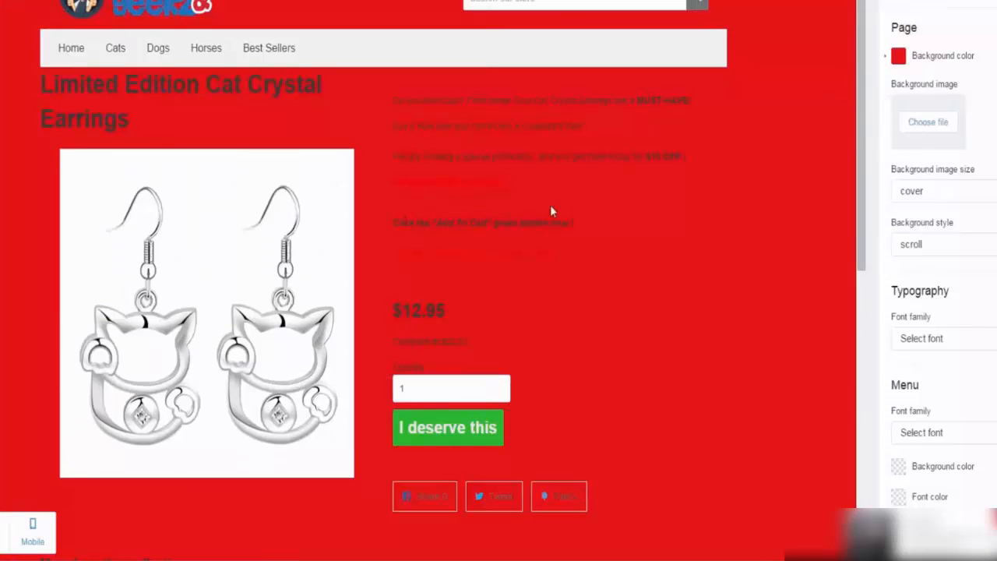
click(898, 58)
click(931, 171)
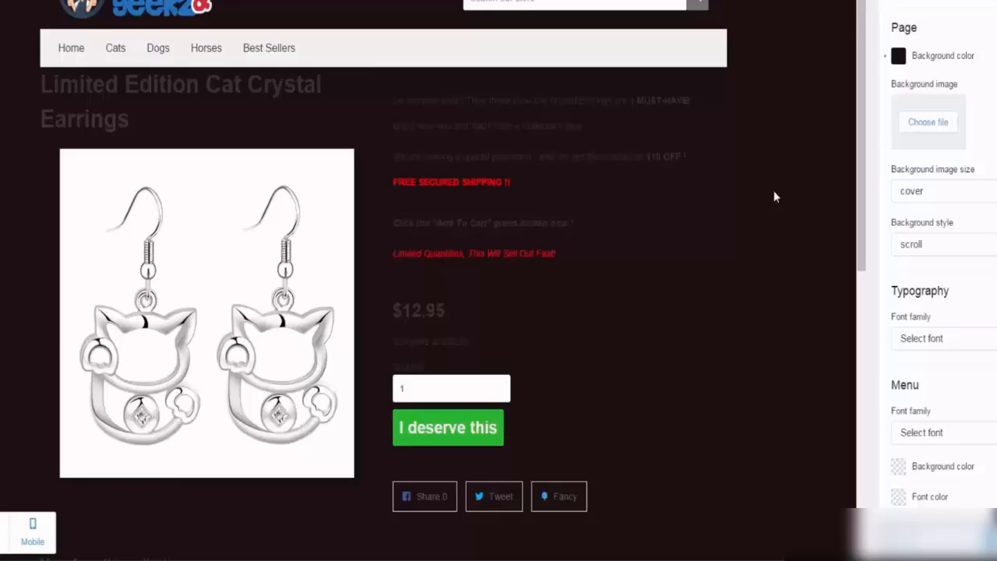
Step: Examine the available choices for background image size, background style and the Typography font family
click(945, 191)
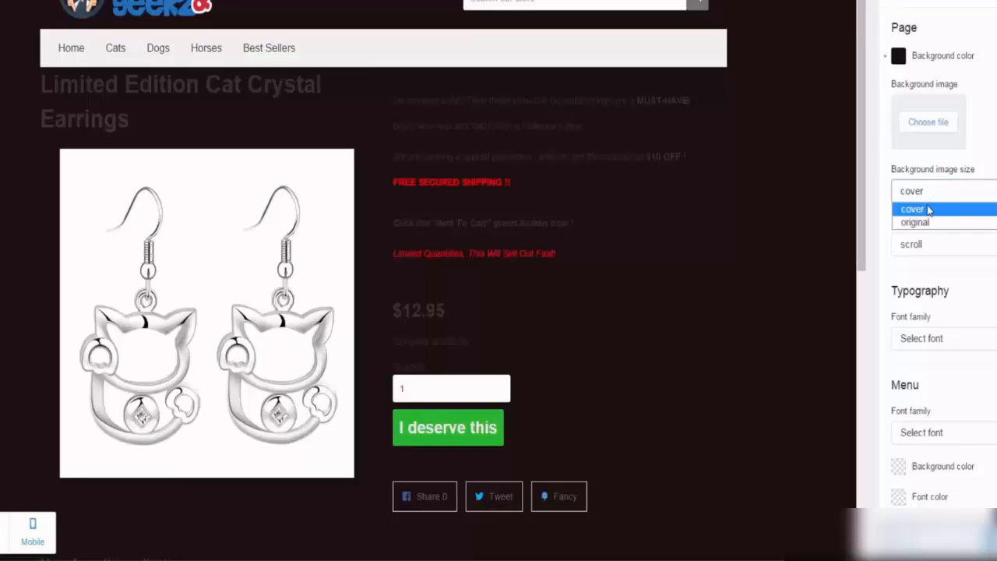
click(965, 209)
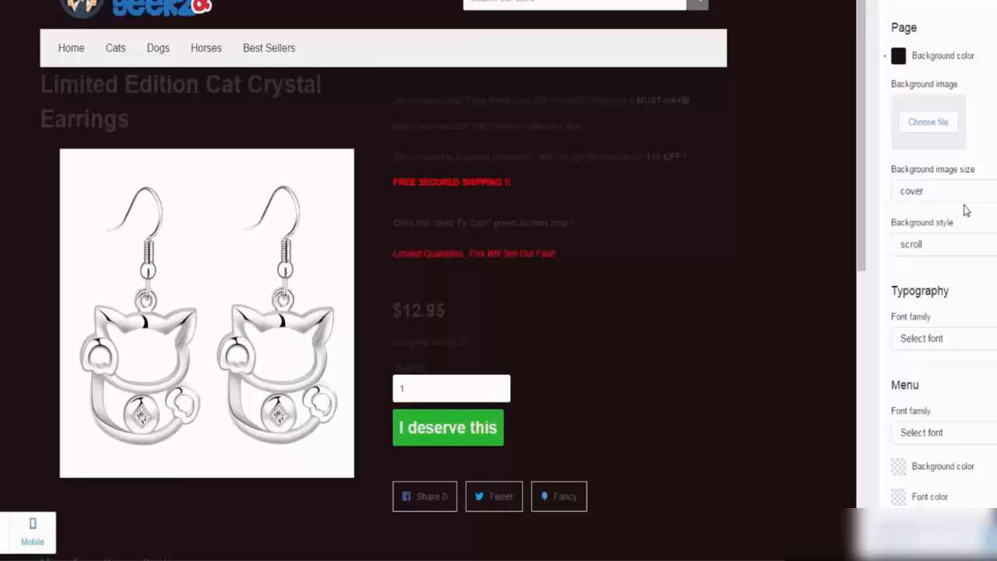
scroll(974, 183, down, 3)
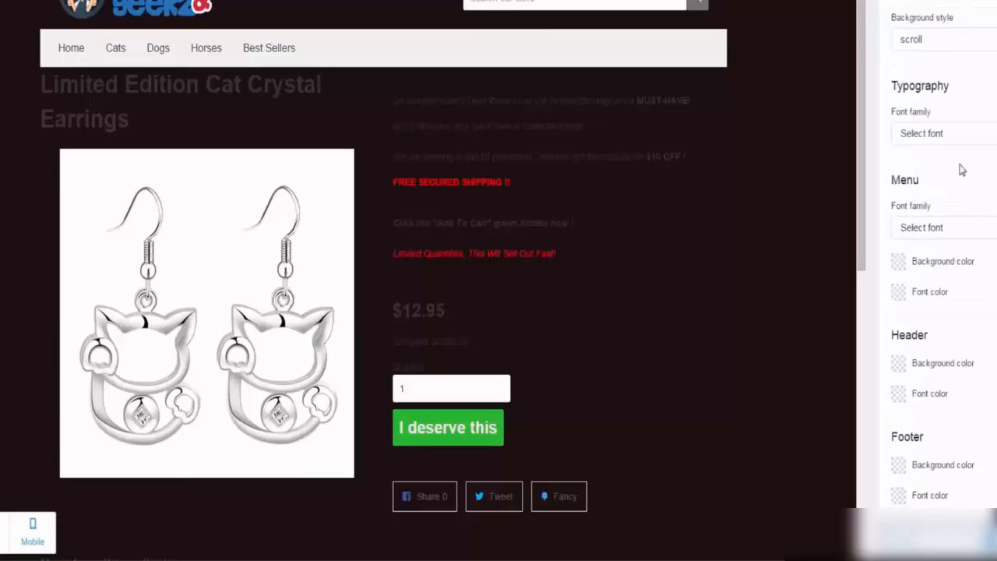
scroll(959, 158, up, 2)
click(936, 174)
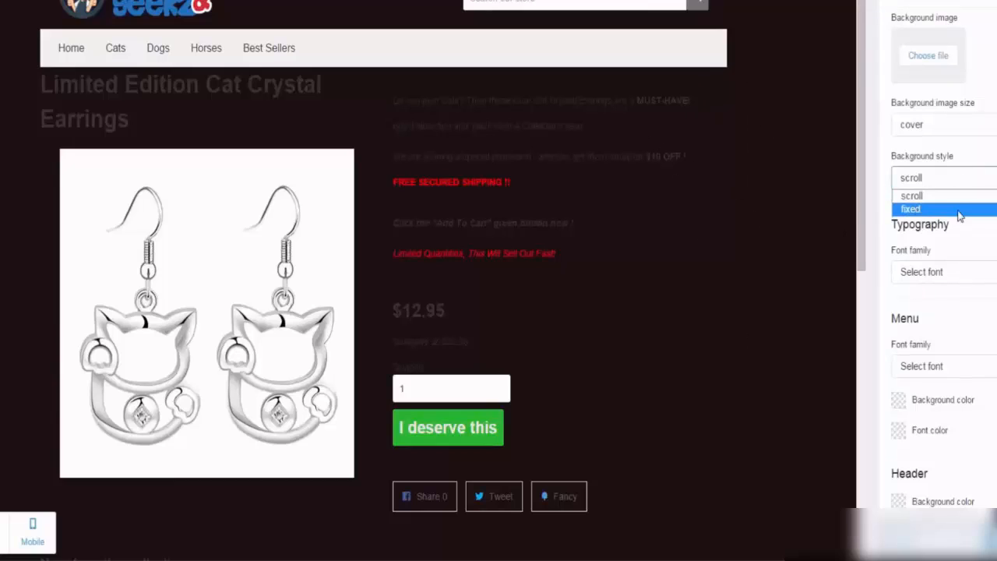
click(991, 238)
scroll(922, 252, down, 2)
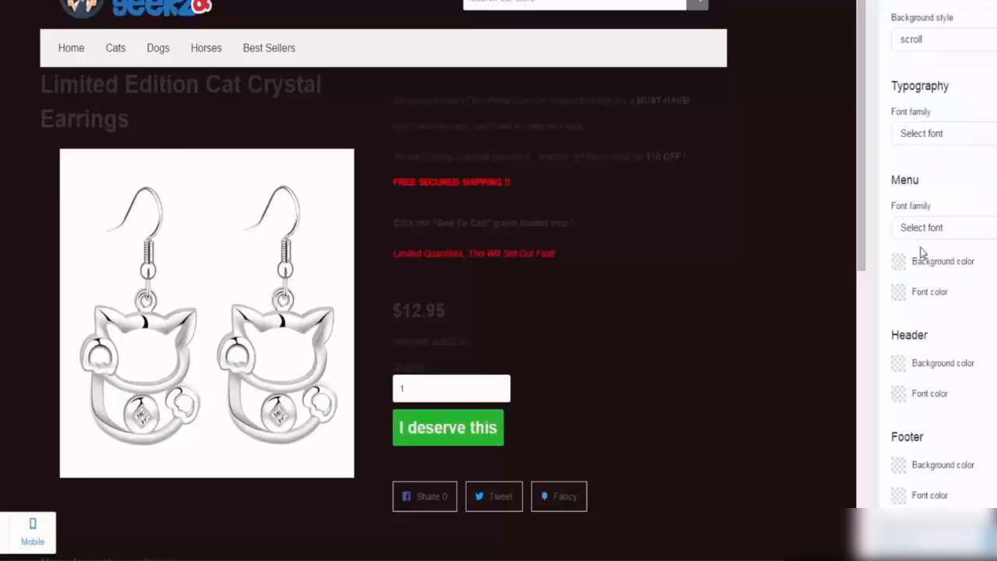
click(947, 137)
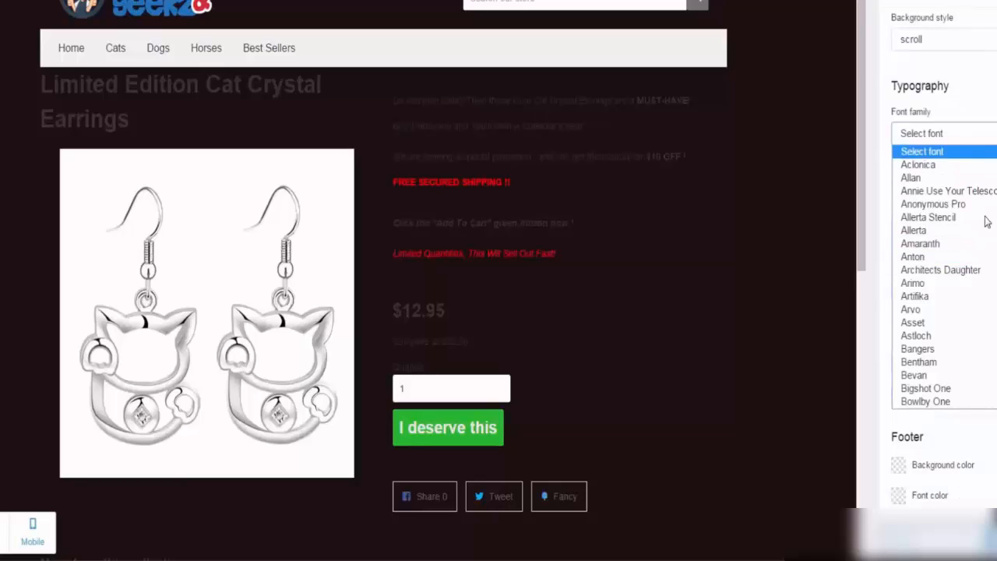
click(959, 108)
Step: Set the page background color to a dark red
scroll(924, 257, up, 3)
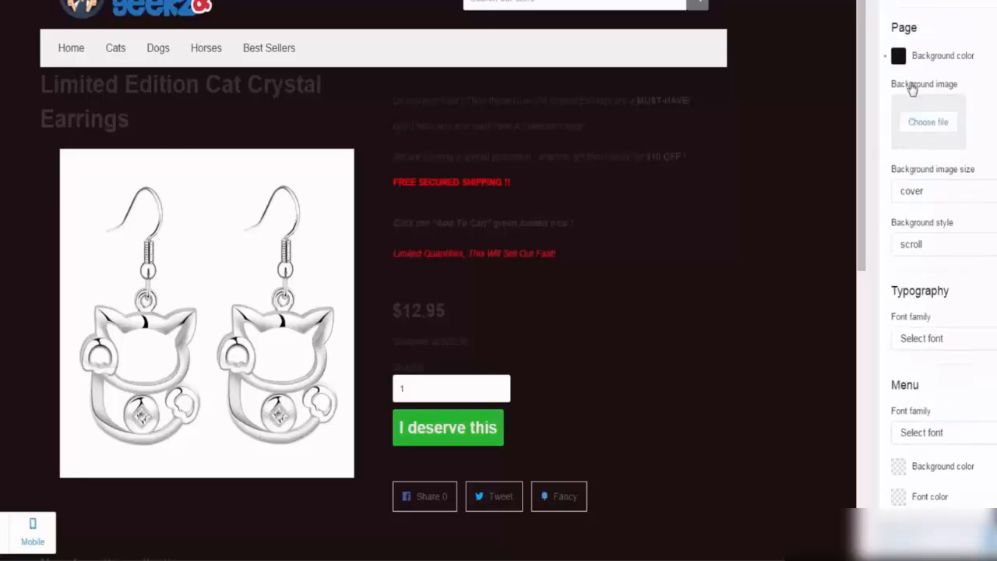
click(899, 58)
click(973, 114)
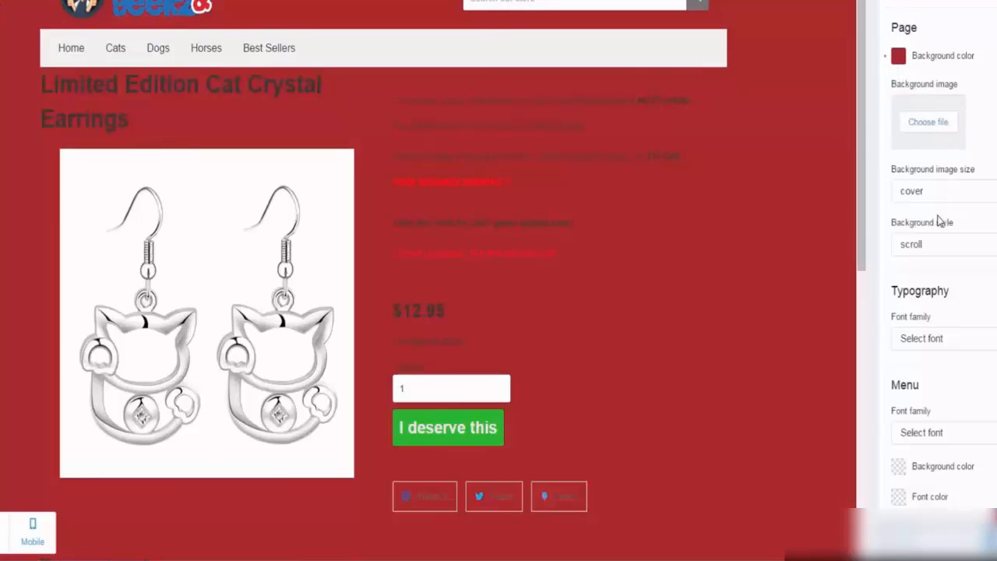
Step: Set the Typography font family to Architects Daughter
scroll(938, 221, down, 3)
click(962, 140)
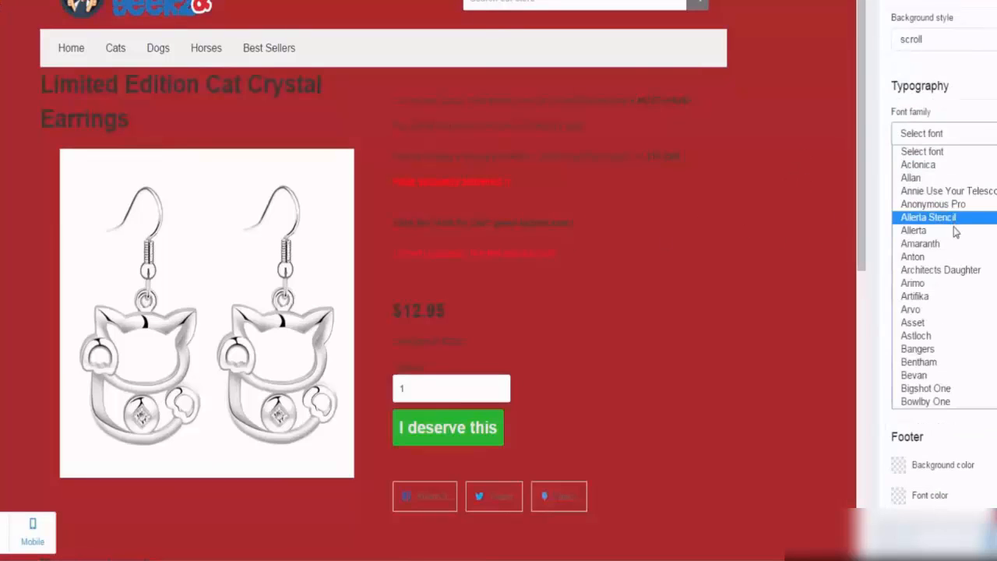
click(952, 270)
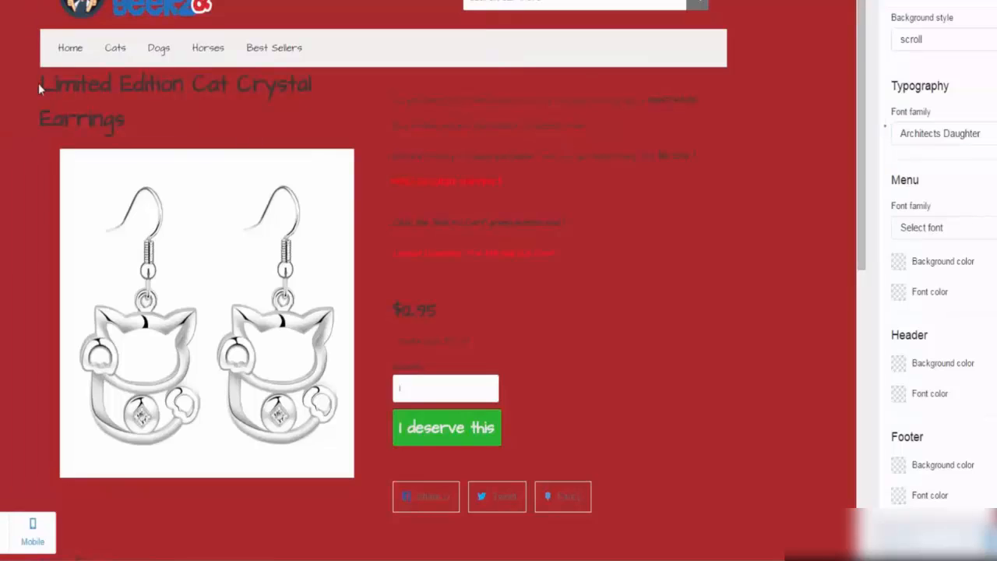
Step: Highlight the product title in the preview to inspect its font against the page background
mouse_move(38, 84)
mouse_down()
mouse_move(98, 119)
mouse_move(189, 123)
mouse_move(63, 116)
mouse_move(39, 87)
mouse_up()
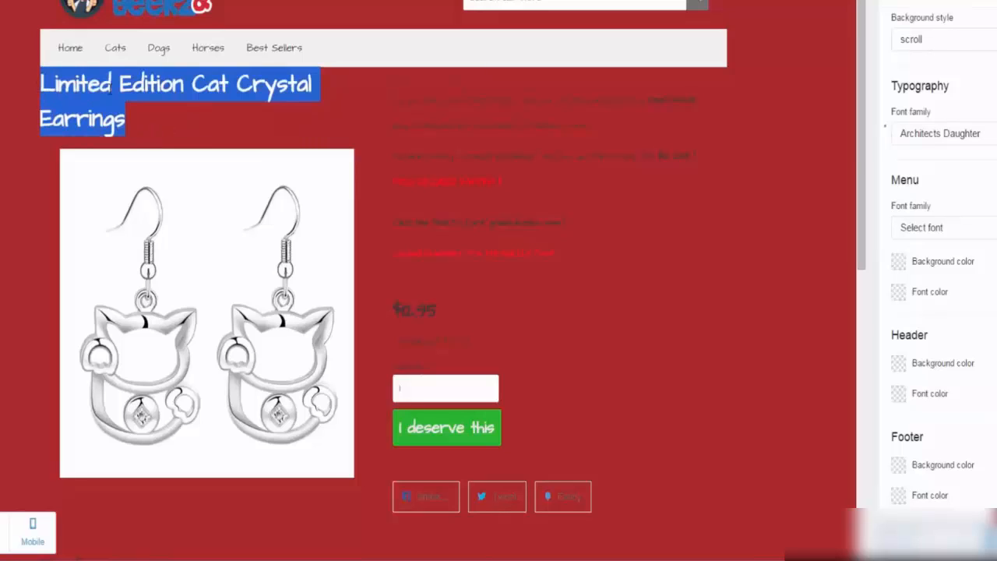
click(212, 129)
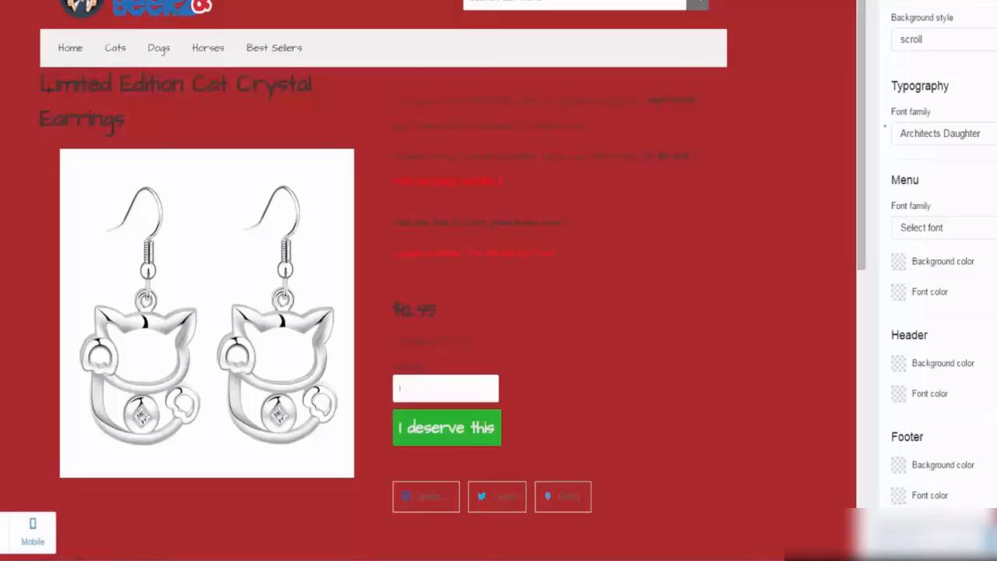
drag(43, 85, 200, 123)
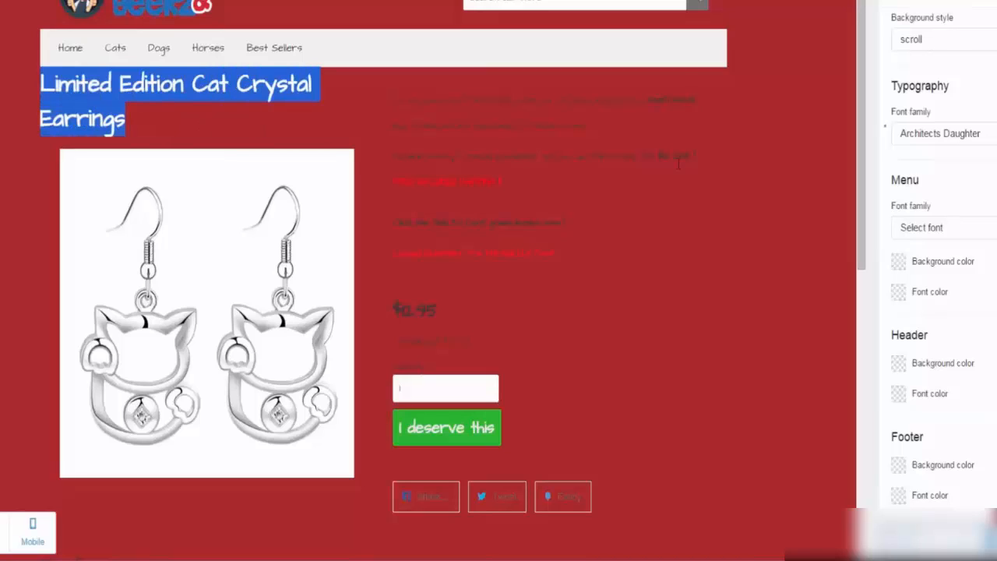
click(946, 198)
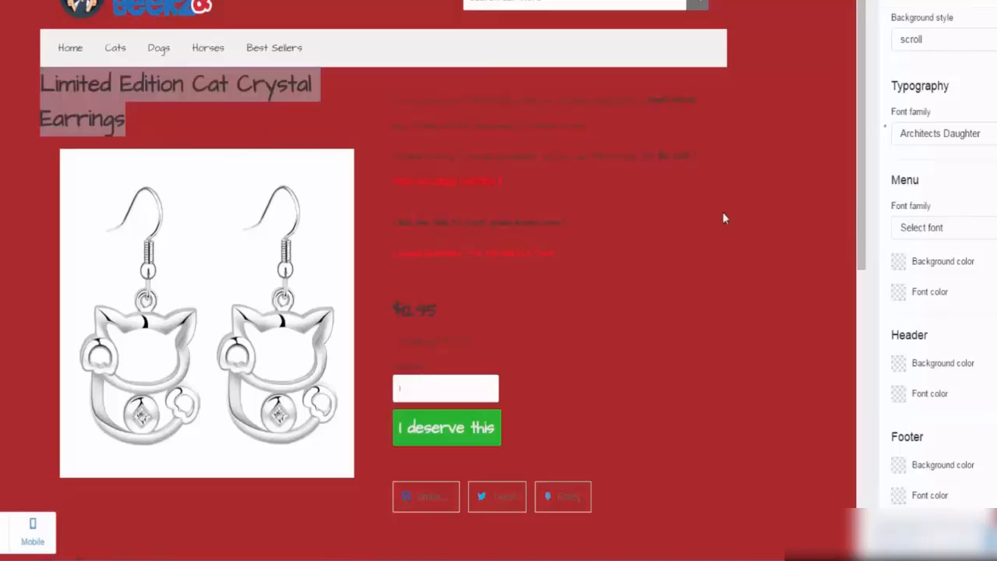
Step: Set the Menu font family to OFL Sorts Mill Goudy TT
click(356, 128)
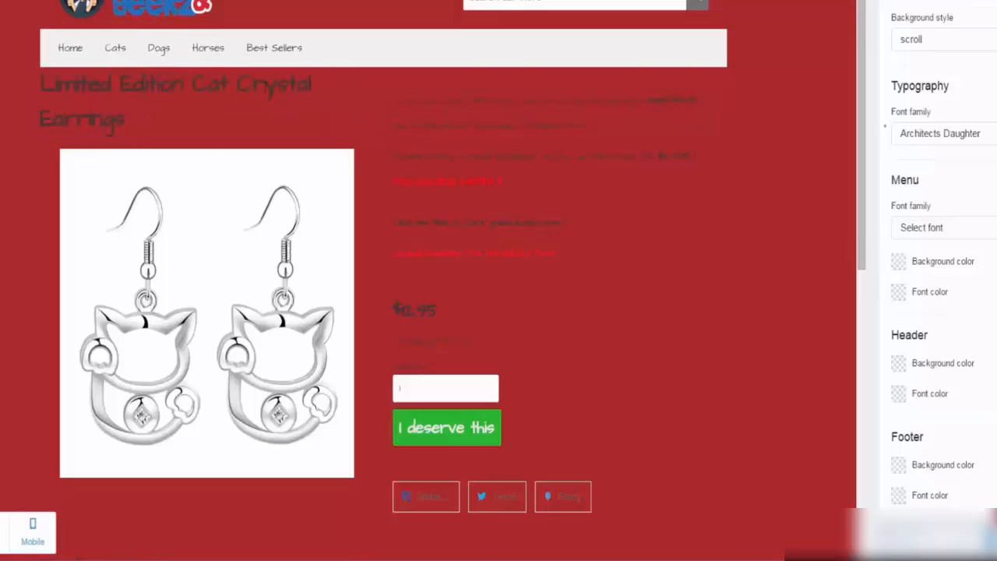
click(973, 227)
scroll(975, 312, down, 15)
click(963, 397)
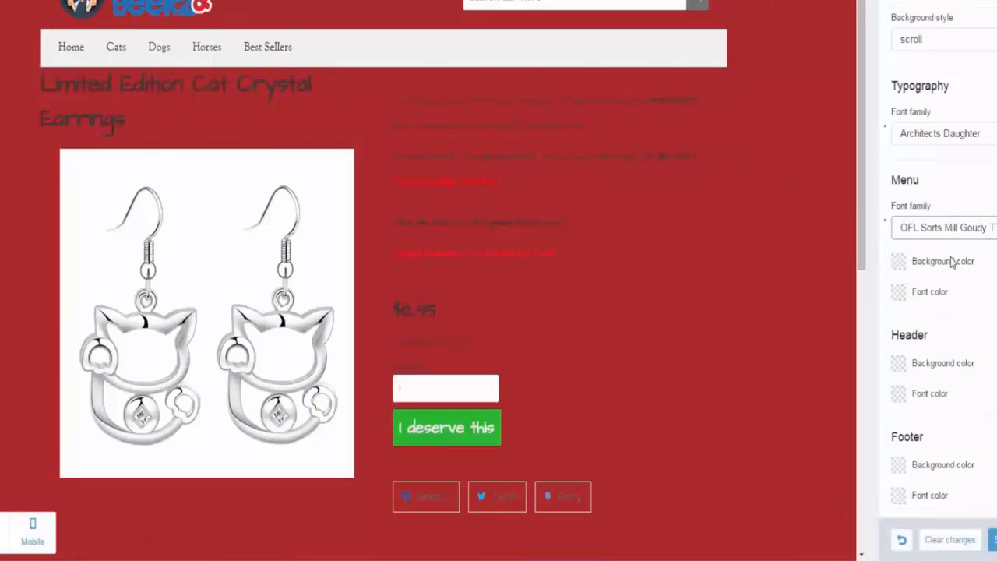
Step: Set the Menu background color to orange
click(899, 262)
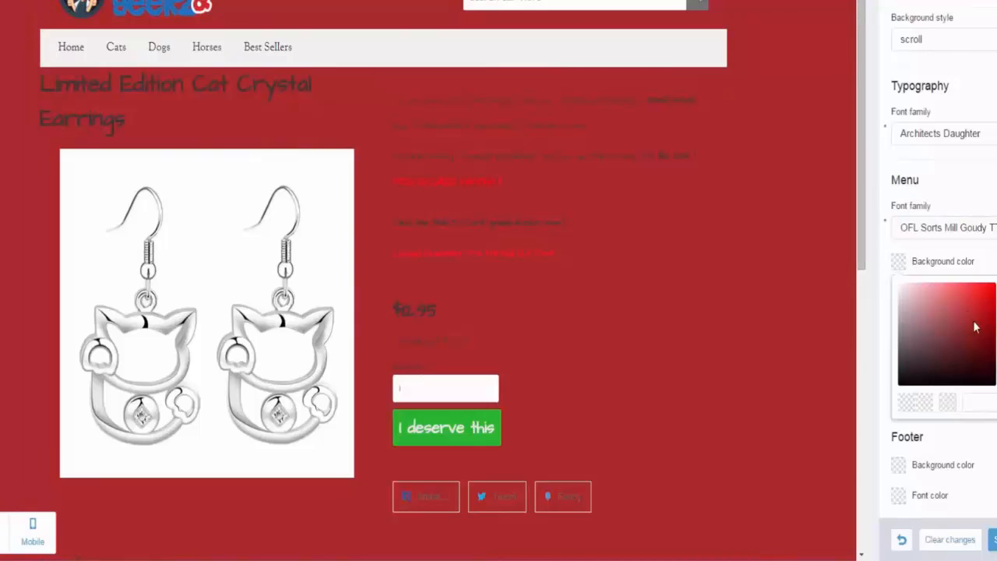
click(973, 300)
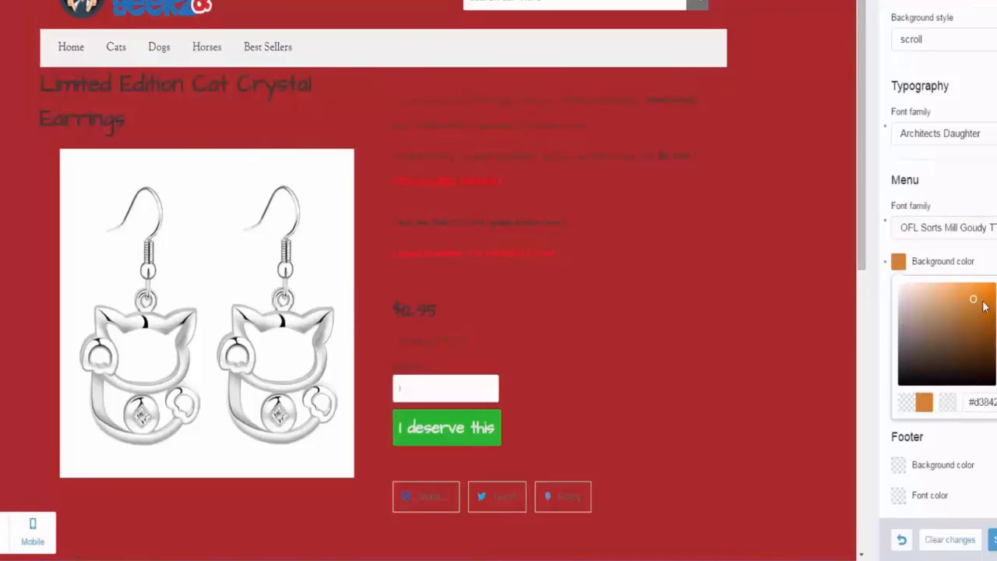
click(866, 308)
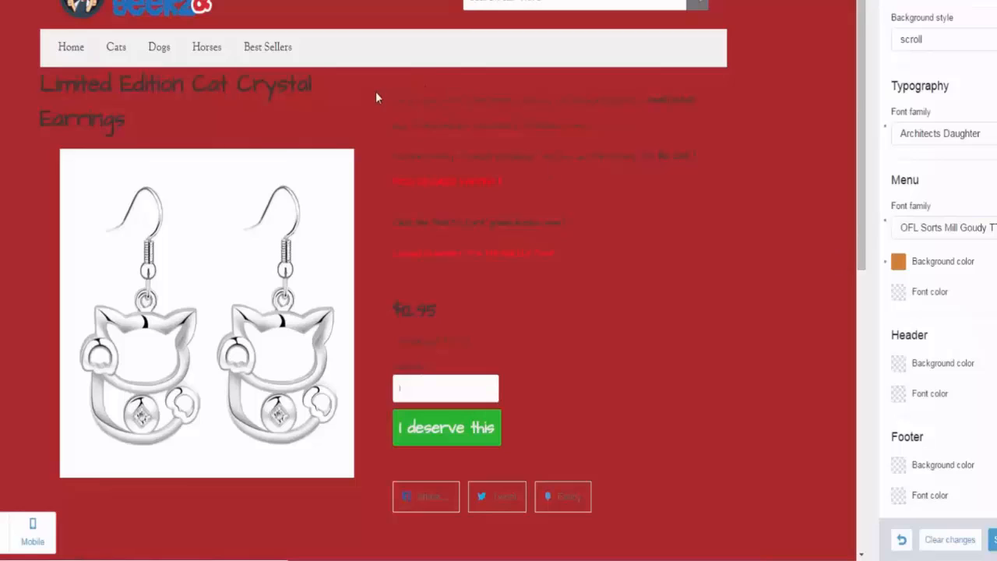
Step: Set the Menu font color to bright blue
click(899, 292)
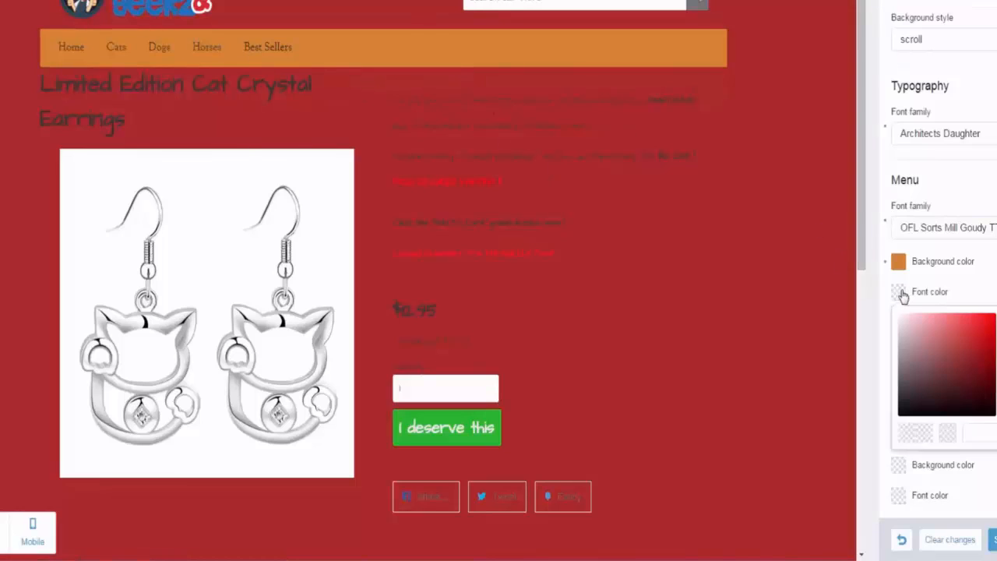
click(996, 378)
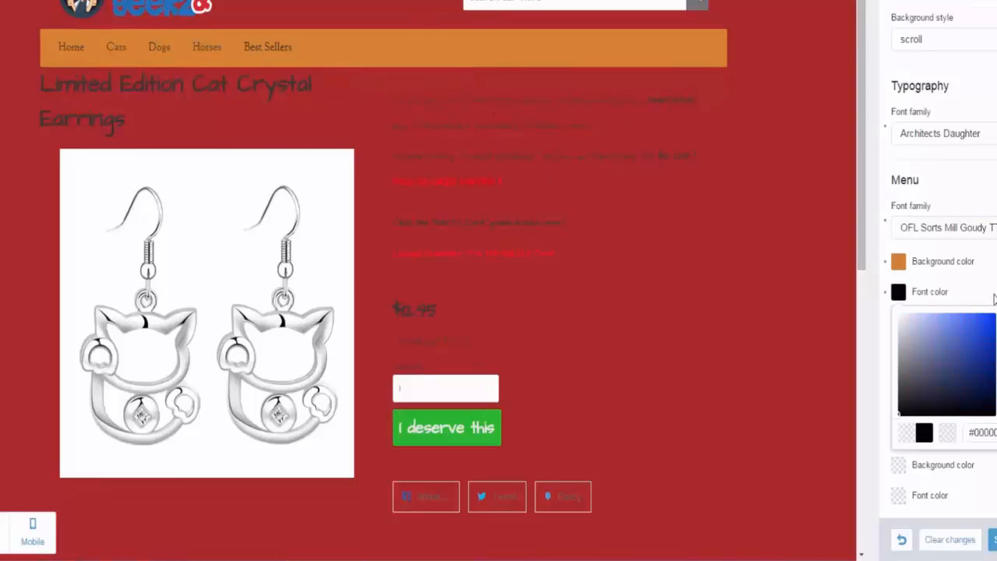
mouse_move(980, 399)
mouse_down()
mouse_move(974, 379)
mouse_move(988, 320)
mouse_up()
click(741, 257)
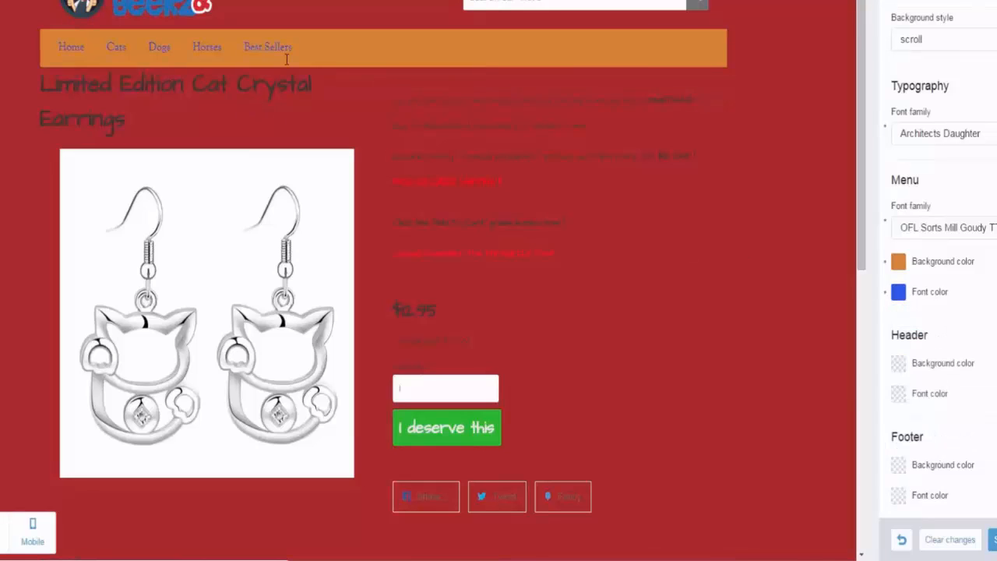
Step: Set the Header background color to bright green and the Header font color to light grey
scroll(706, 209, up, 1)
scroll(707, 201, down, 4)
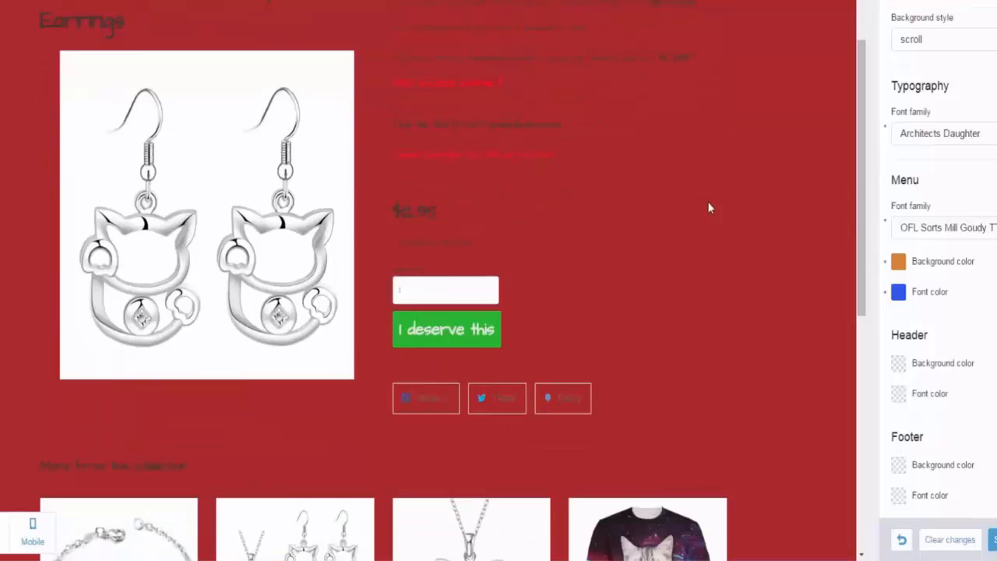
scroll(705, 203, down, 1)
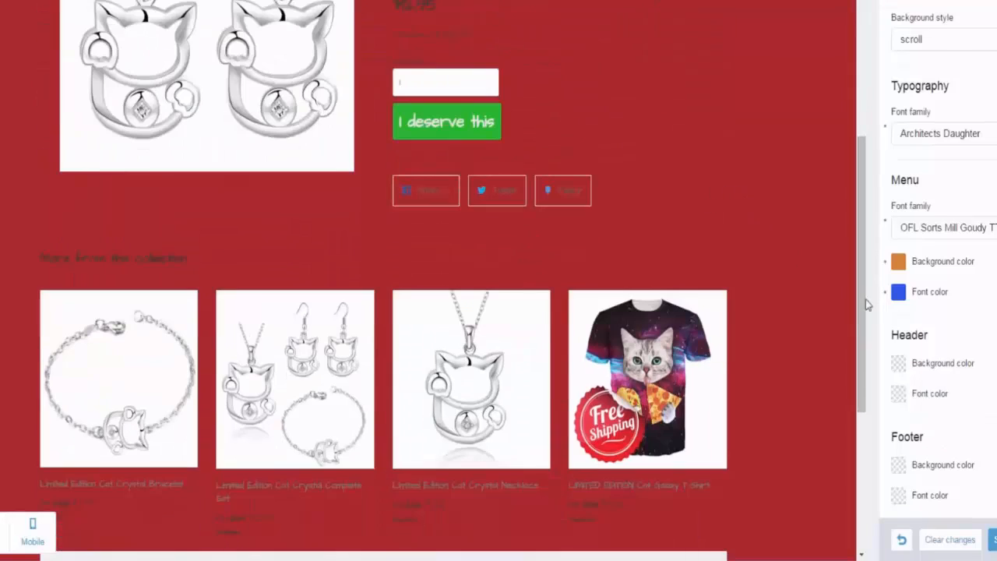
scroll(686, 233, up, 6)
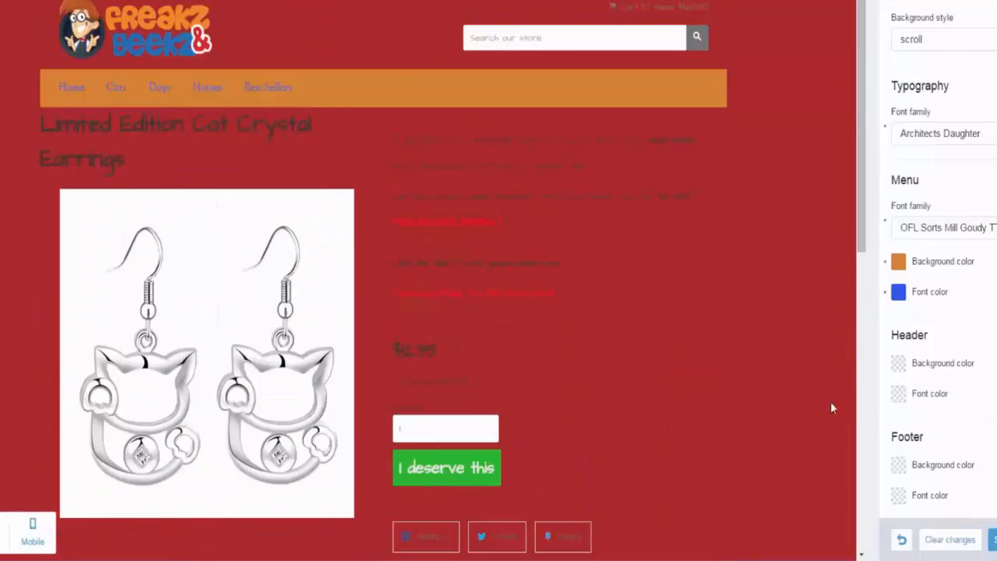
click(901, 366)
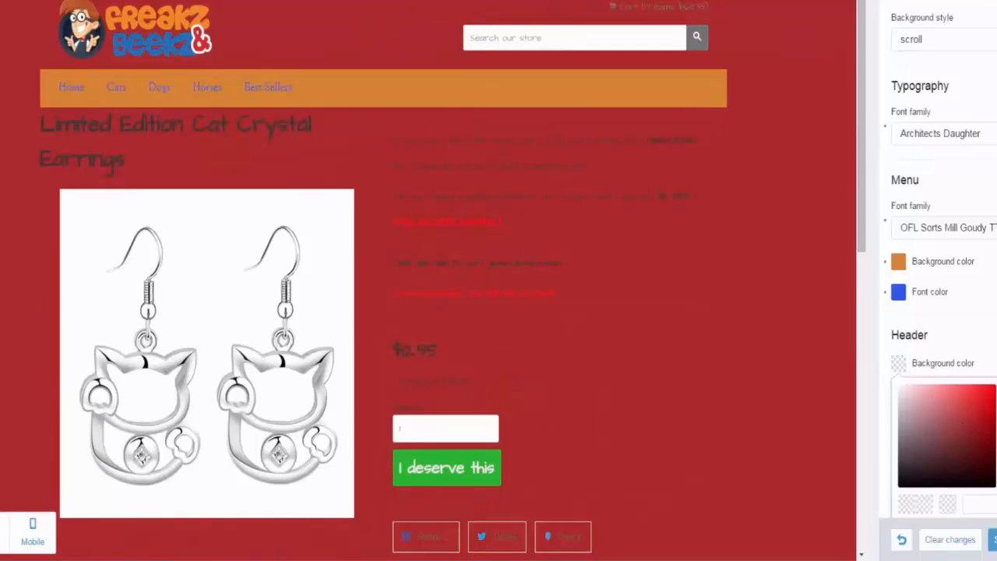
drag(996, 428, 996, 444)
click(975, 409)
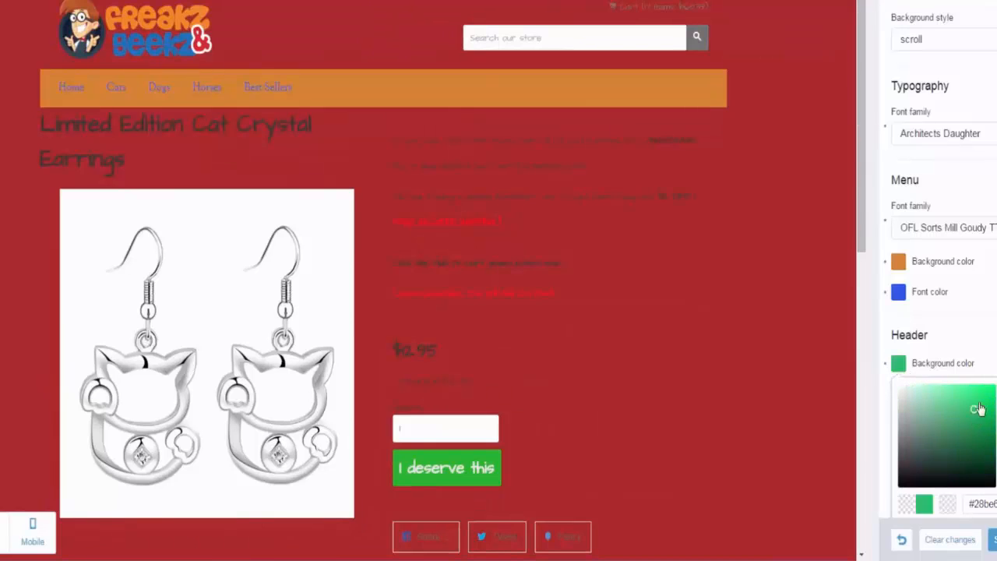
click(978, 402)
click(996, 413)
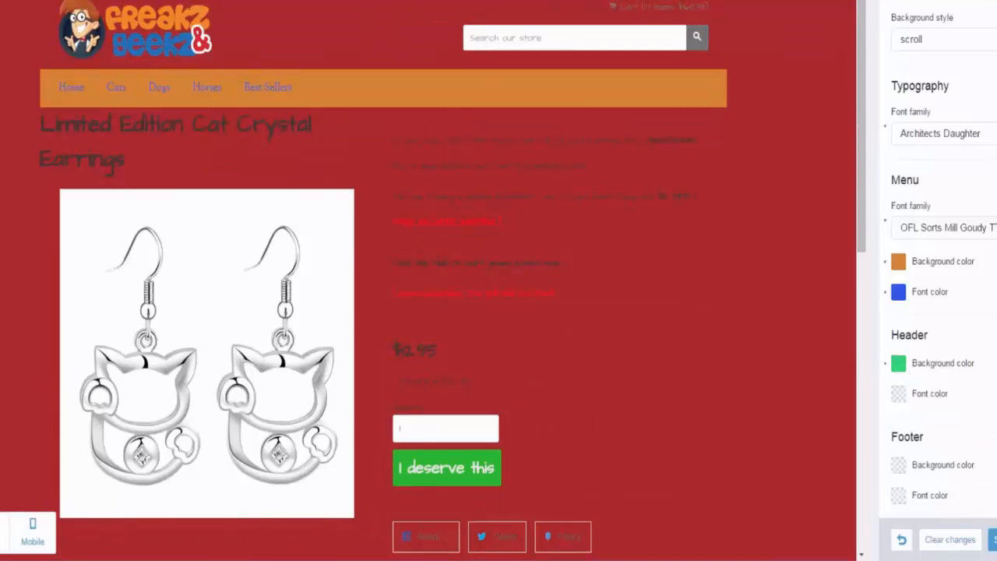
click(900, 397)
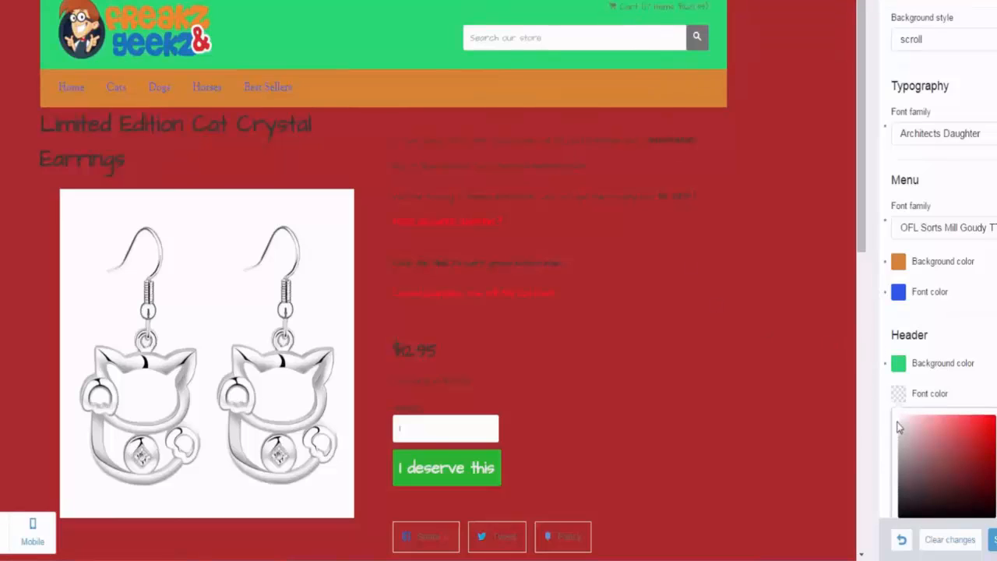
click(871, 364)
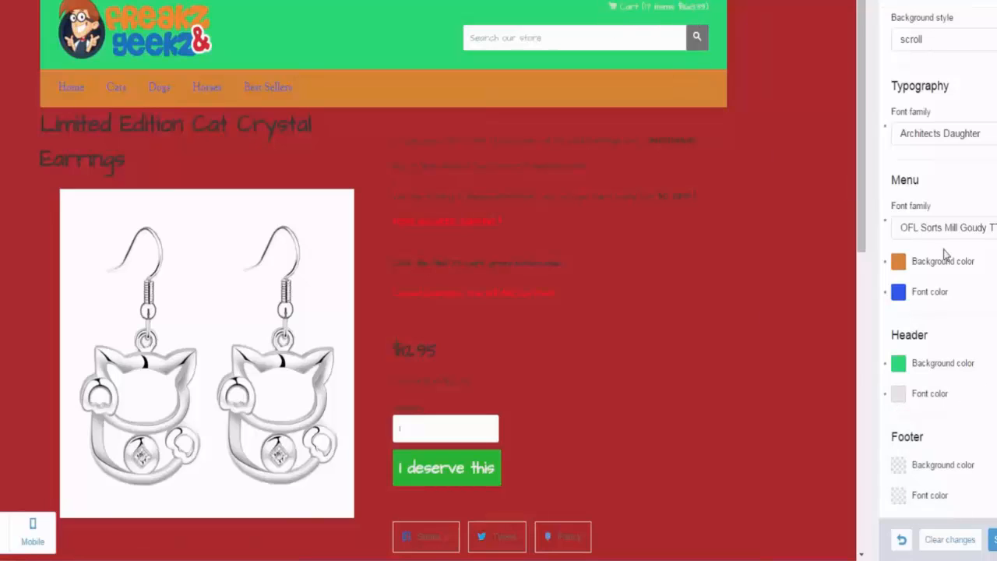
Step: Set the Footer background color to bright red
scroll(774, 289, down, 3)
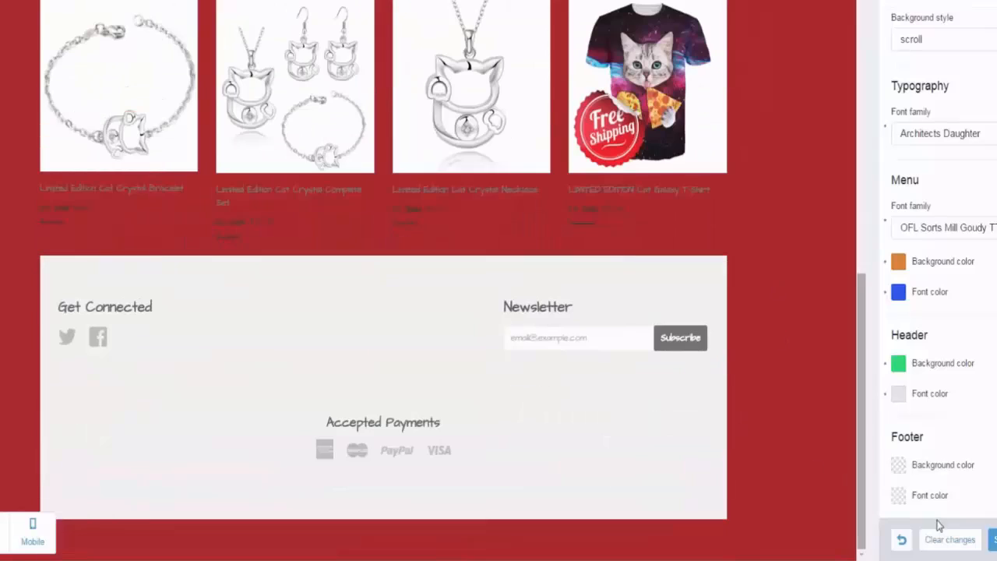
click(900, 470)
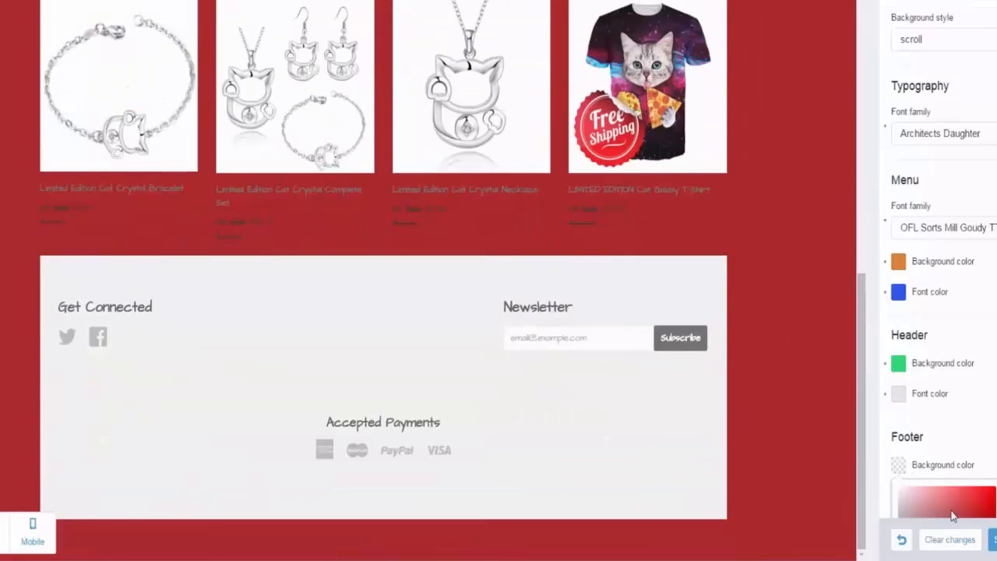
click(980, 510)
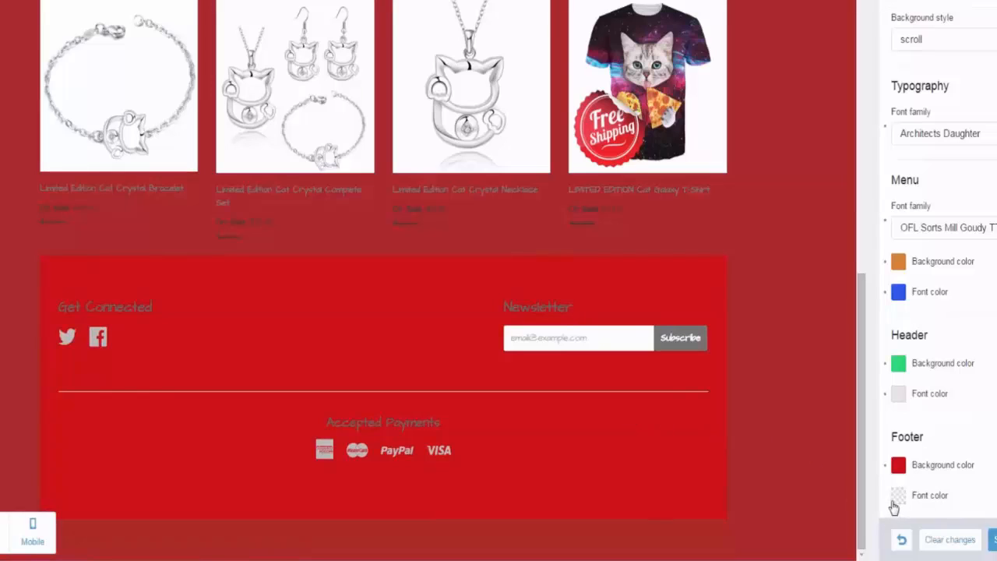
Step: Set the Footer font color to medium blue
click(896, 500)
click(972, 467)
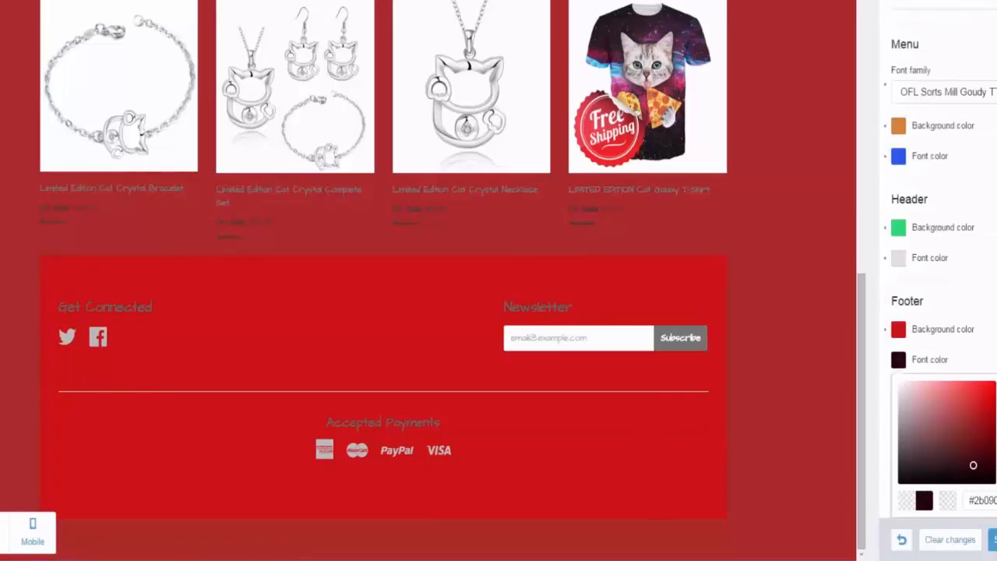
click(996, 432)
drag(974, 459, 977, 416)
click(935, 362)
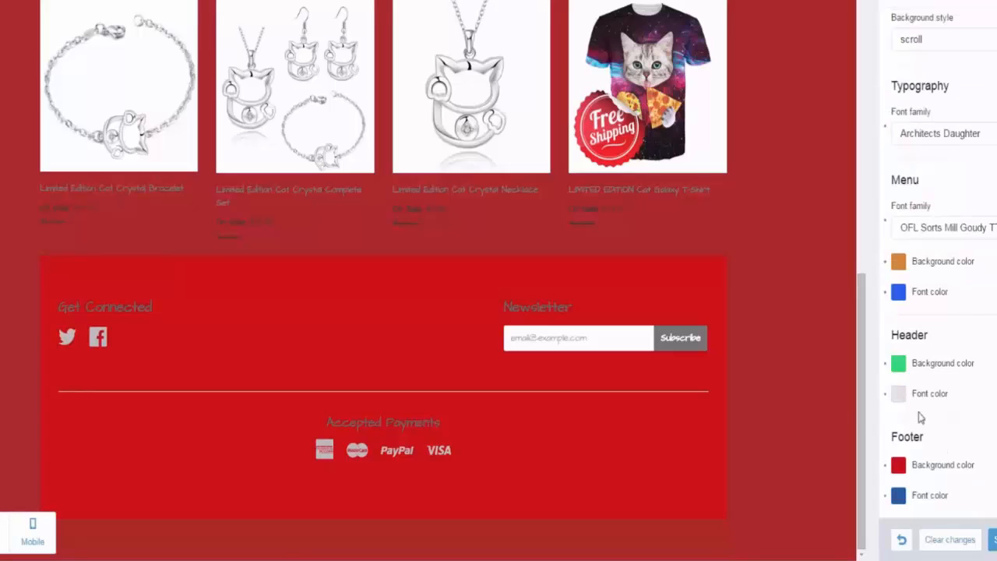
Step: Check the new header and footer colors in the store preview and save the appearance changes
scroll(496, 380, up, 10)
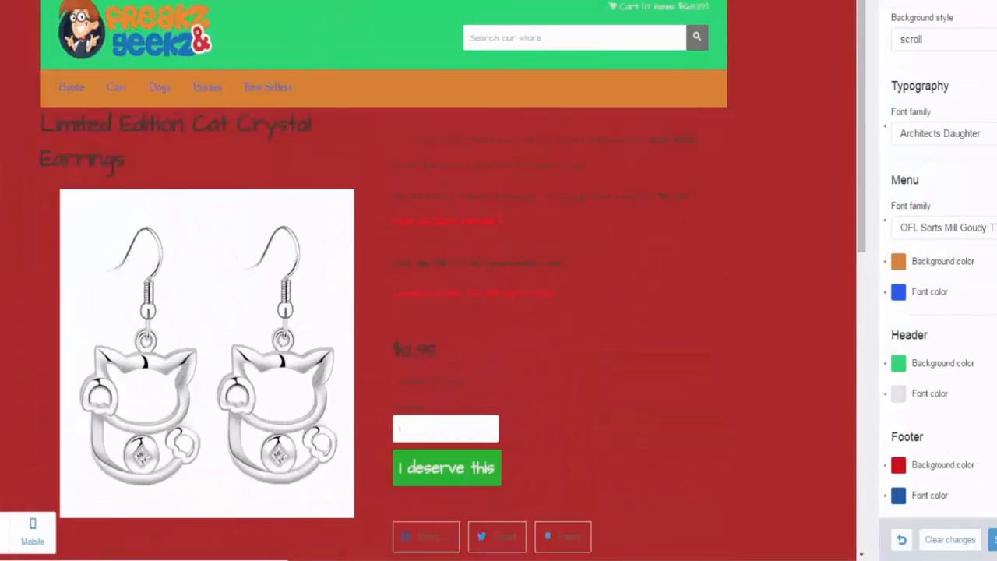
scroll(404, 154, down, 10)
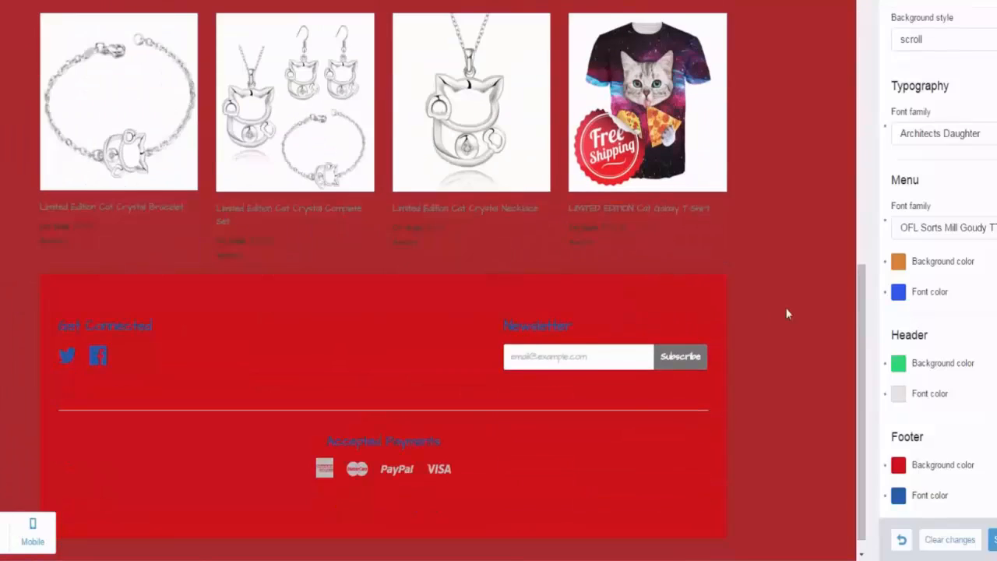
scroll(787, 314, down, 1)
click(992, 540)
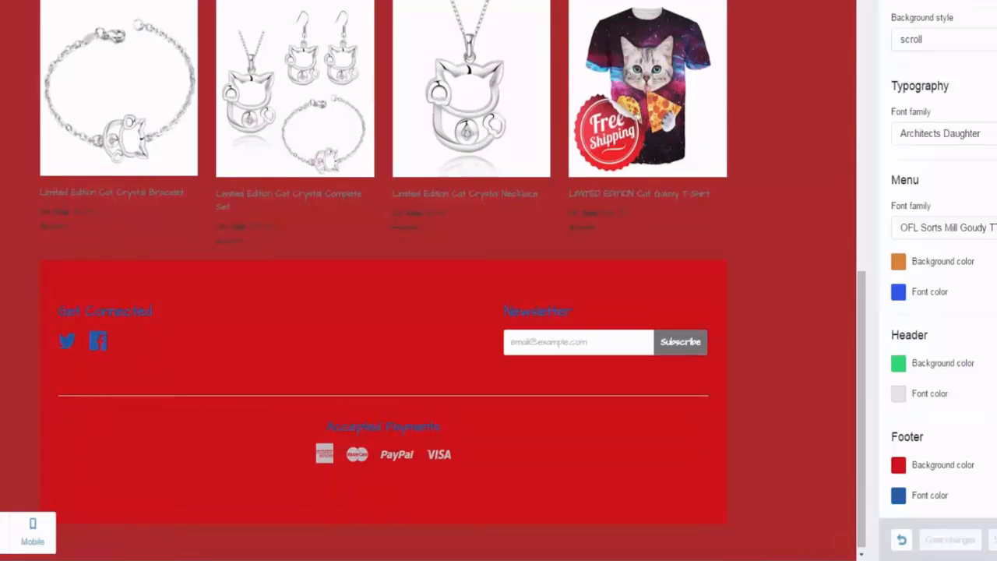
Step: In the theme's general Settings section, replace the footer text with "This is The JV Demo"
click(891, 1)
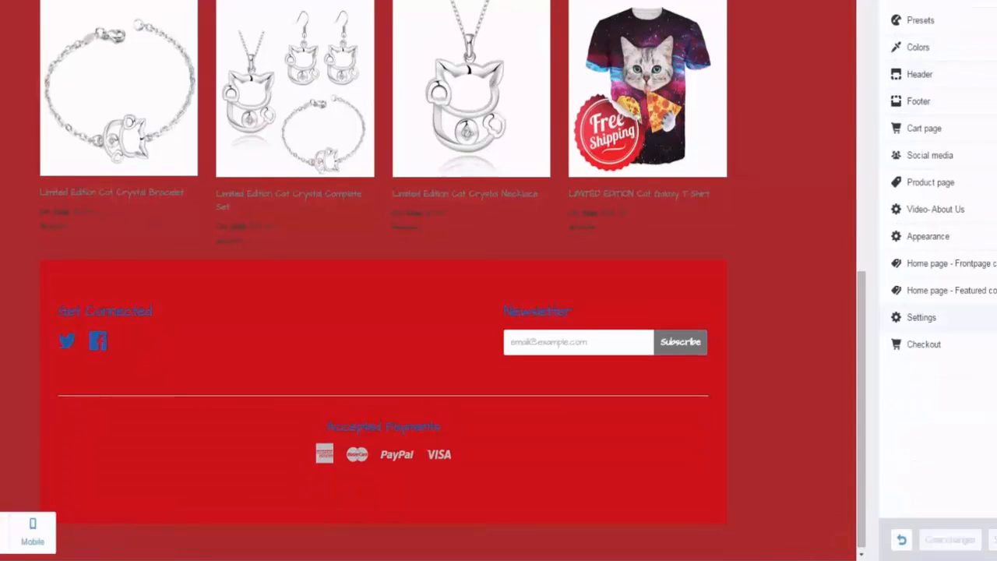
click(976, 324)
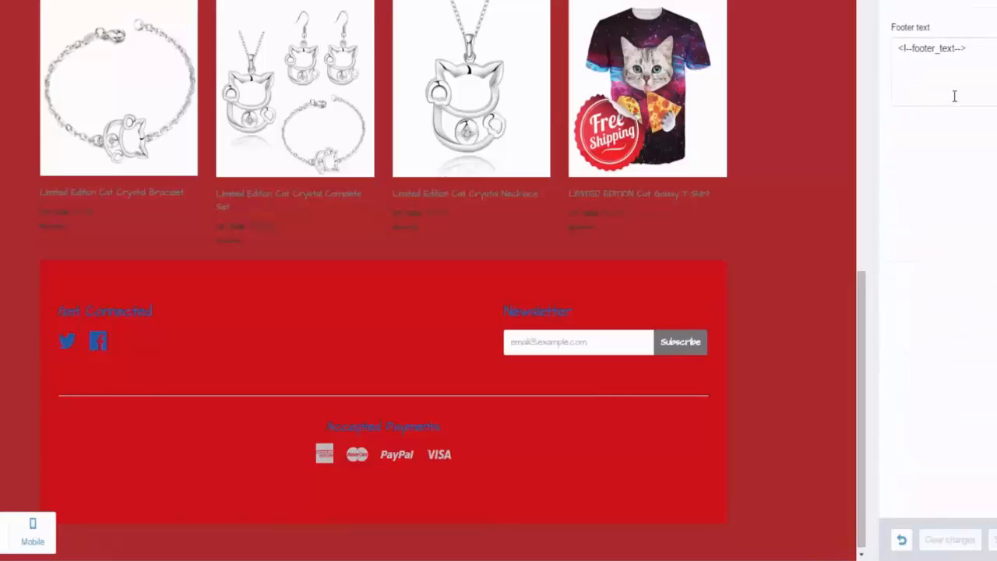
drag(971, 49, 884, 58)
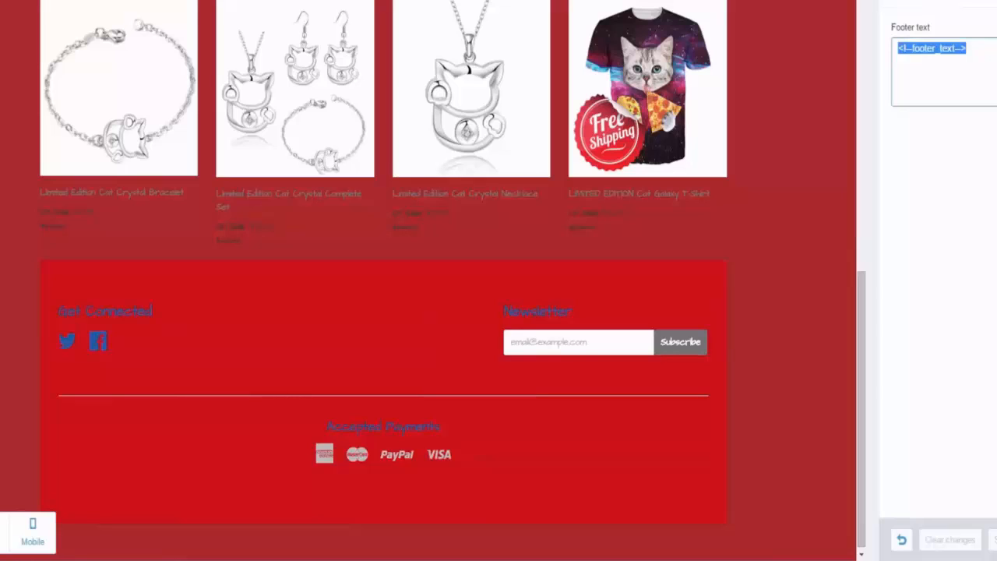
text(This i)
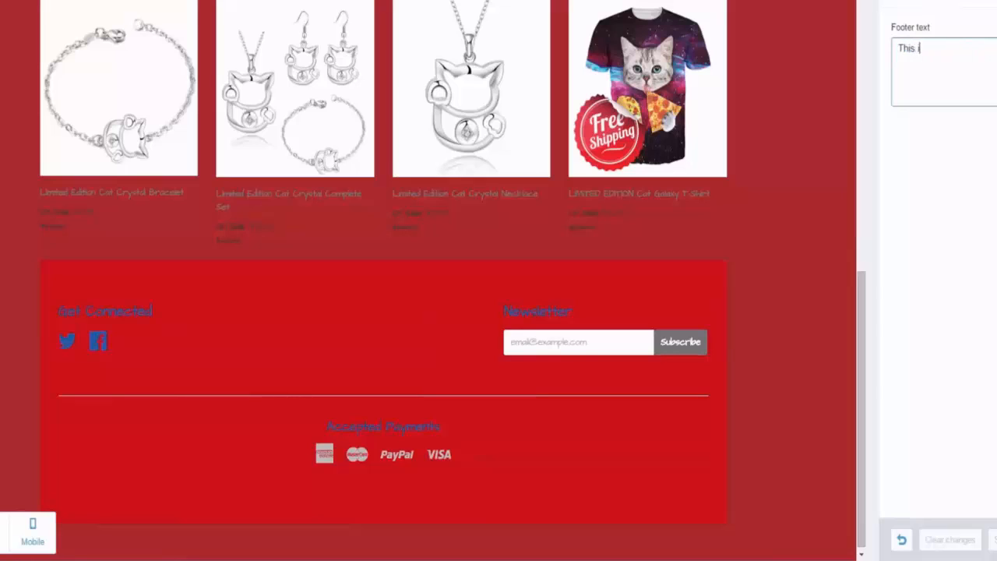
text(s The JV )
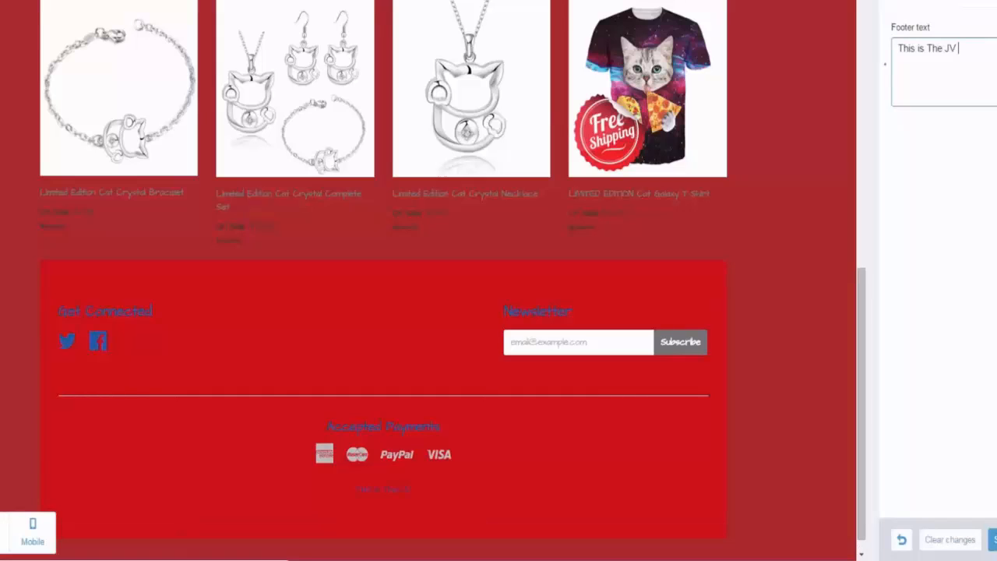
text(Demo)
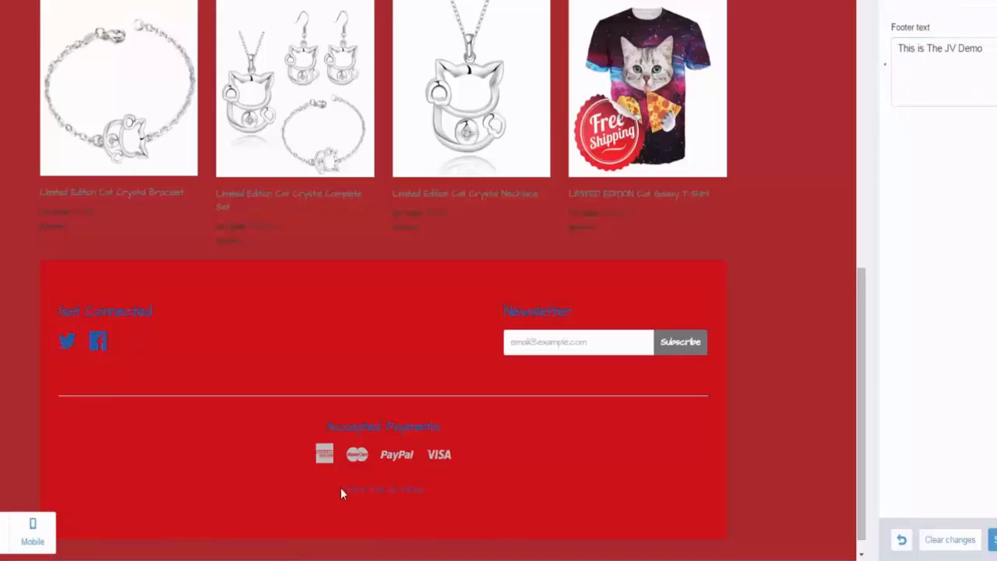
Step: Highlight the new footer text in the preview to inspect it and save the theme changes
drag(342, 490, 500, 489)
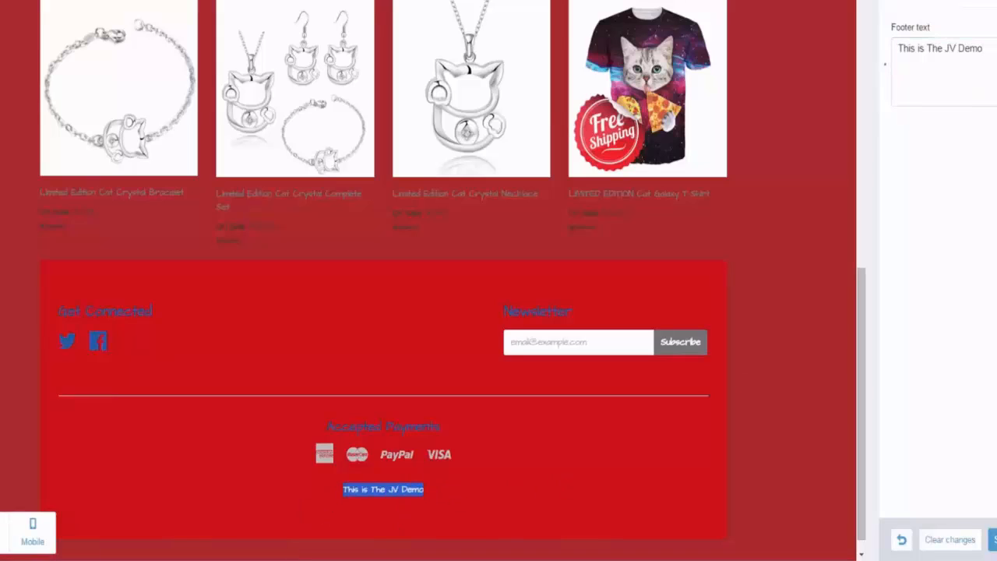
click(937, 247)
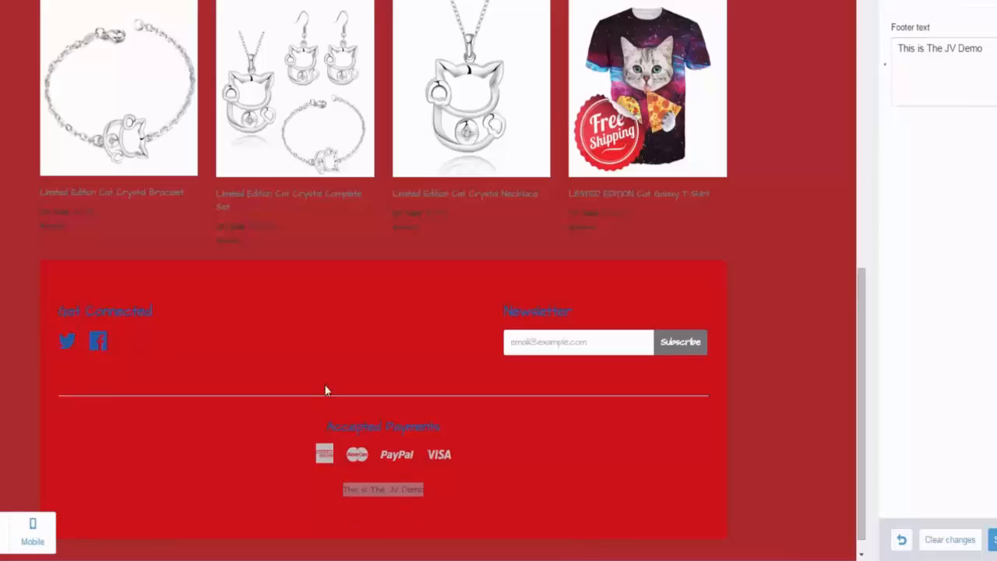
click(994, 539)
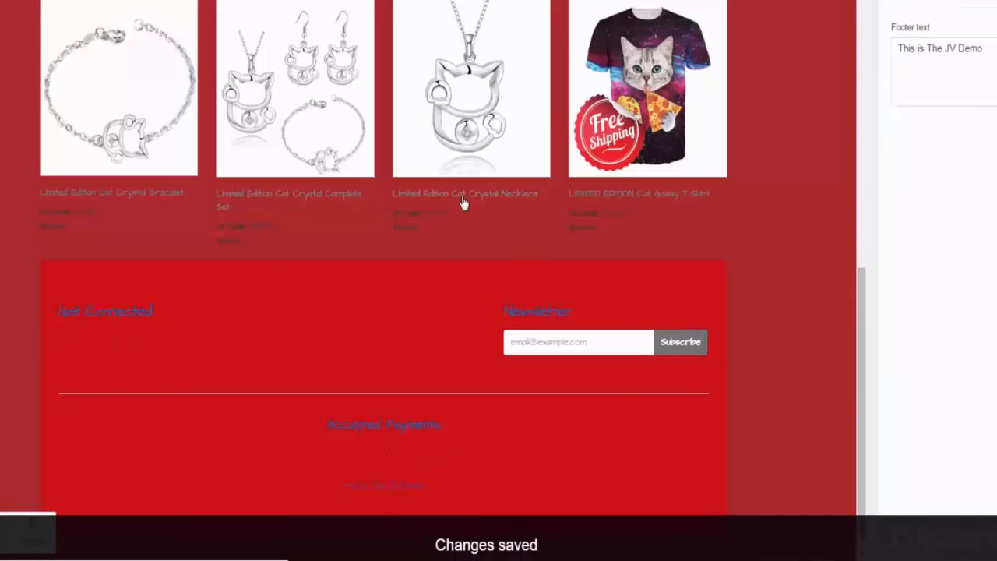
Step: Open the Freakz & Geekz storefront home page in the browser to view the customized theme live
scroll(749, 195, up, 10)
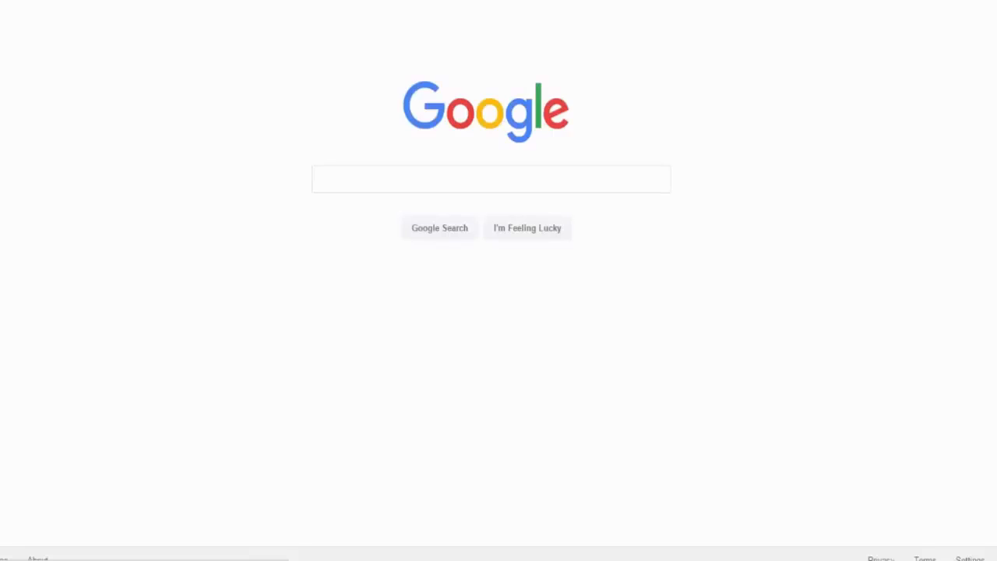
text(freak)
key(Return)
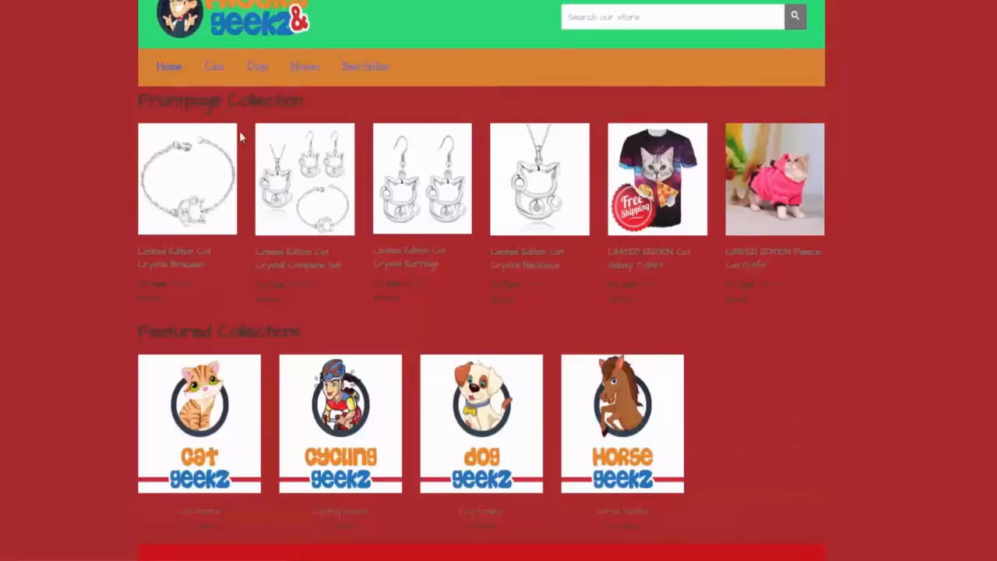
Step: Add the Limited Edition Cat Crystal Bracelet to the cart from its product page and inspect the cart's Update Cart and Check Out buttons
click(165, 168)
scroll(415, 148, down, 2)
scroll(415, 148, down, 1)
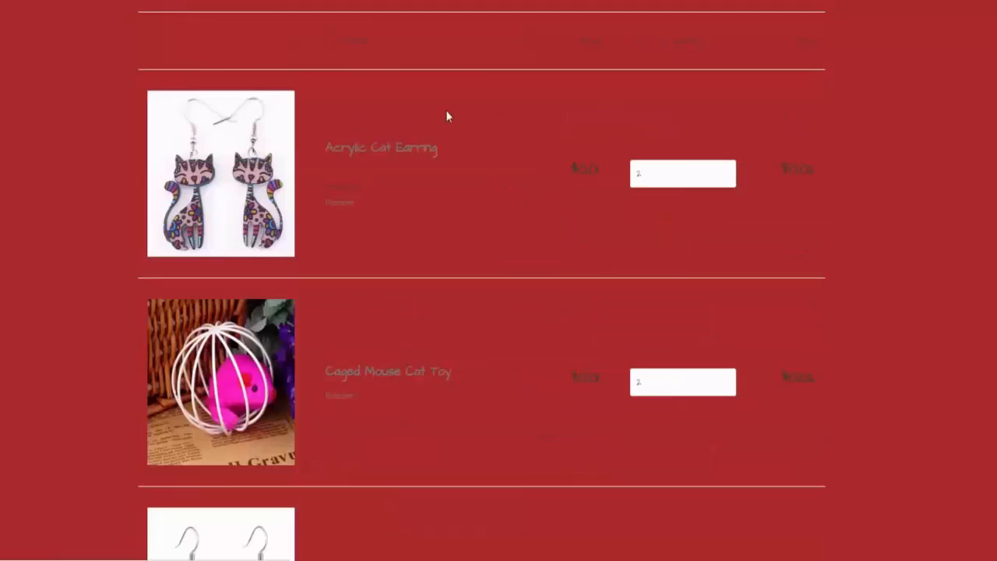
scroll(452, 166, down, 8)
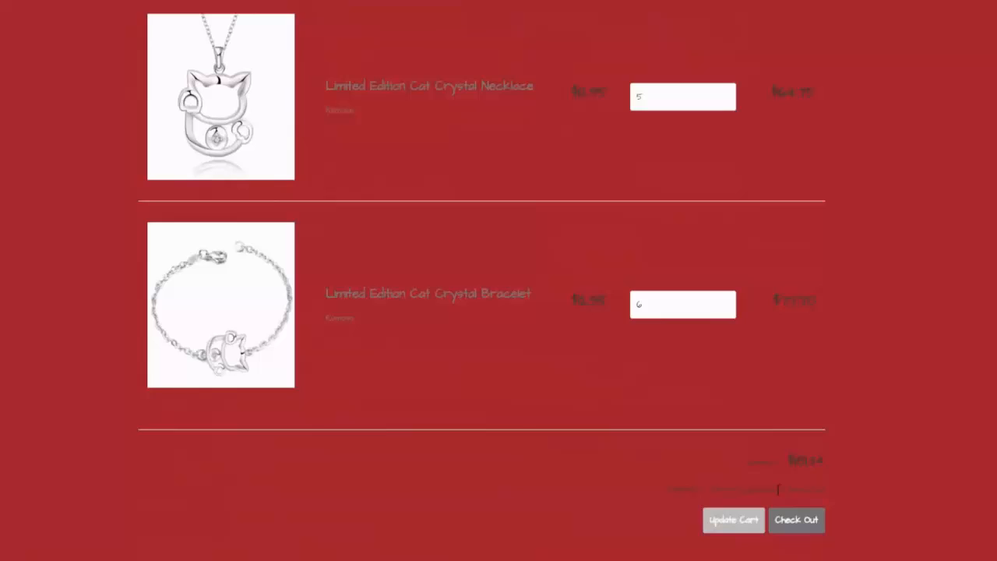
click(805, 519)
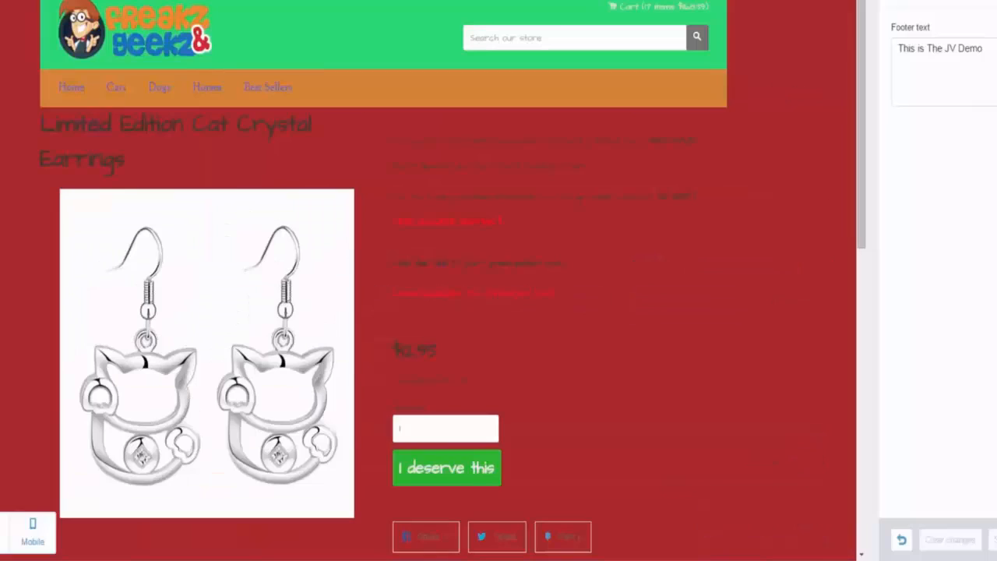
Step: In the theme's Colors settings, set the Primary general color to a bright green
click(904, 27)
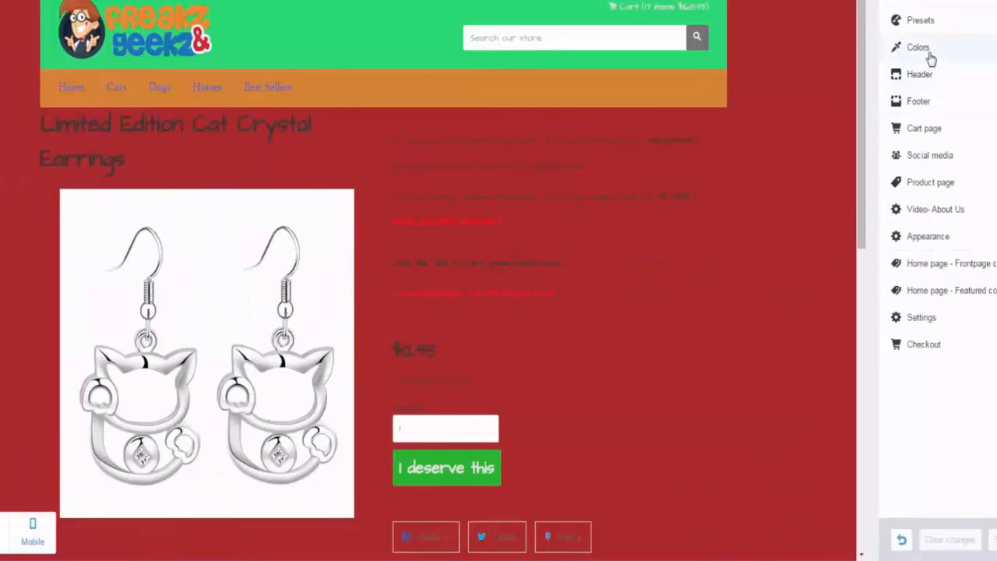
click(919, 48)
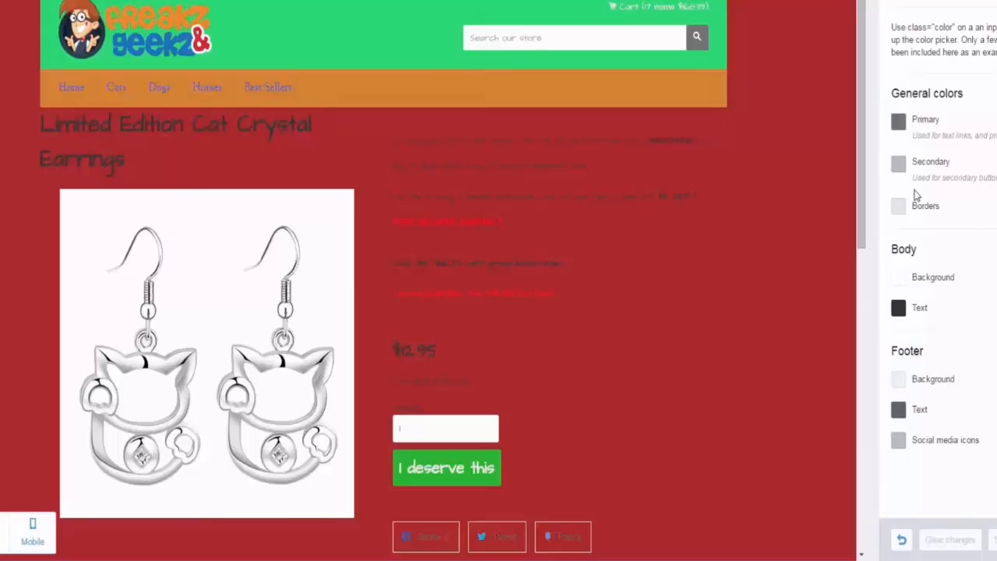
click(898, 121)
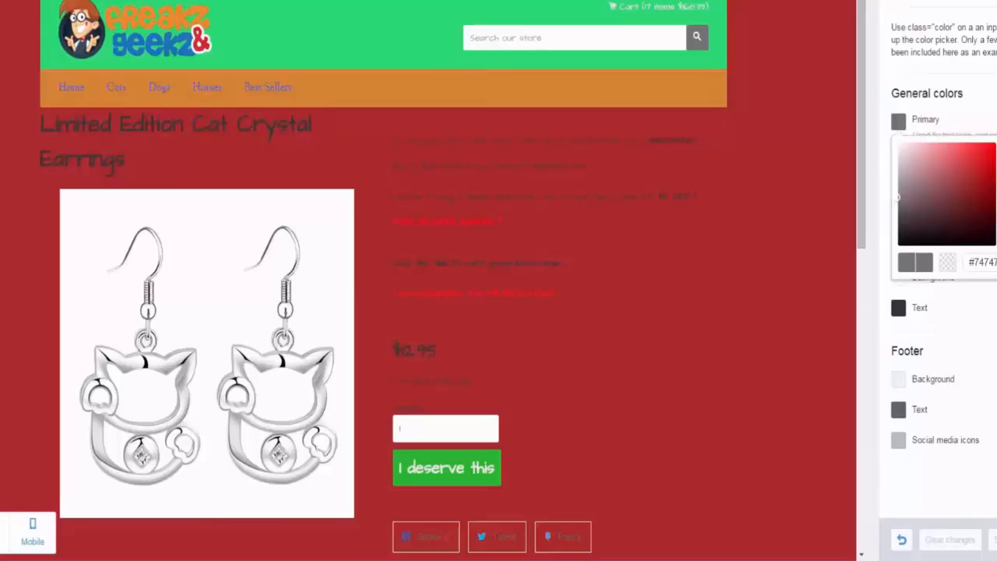
click(996, 173)
click(990, 164)
click(979, 159)
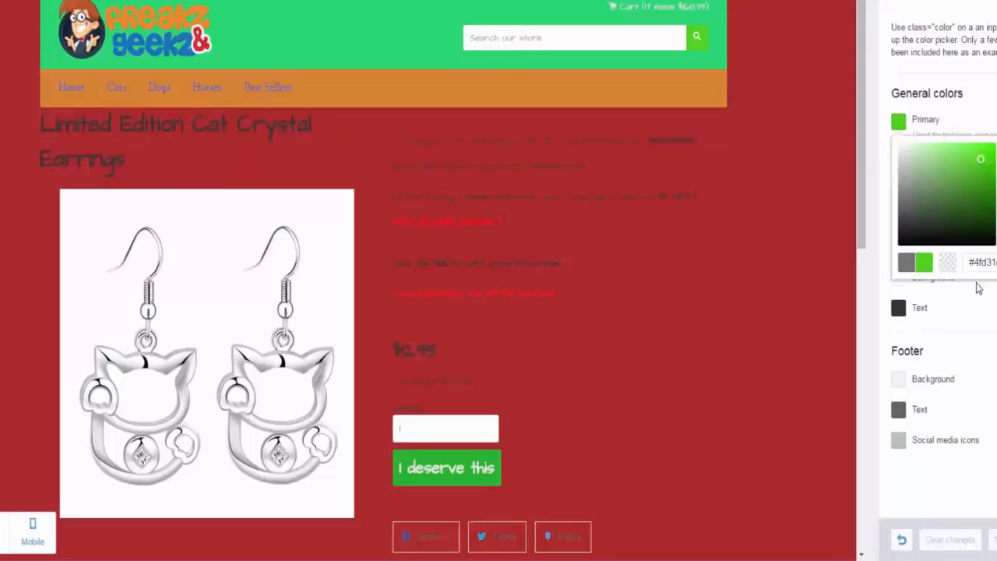
click(973, 279)
Step: Set the Secondary general color to a bright red
click(898, 164)
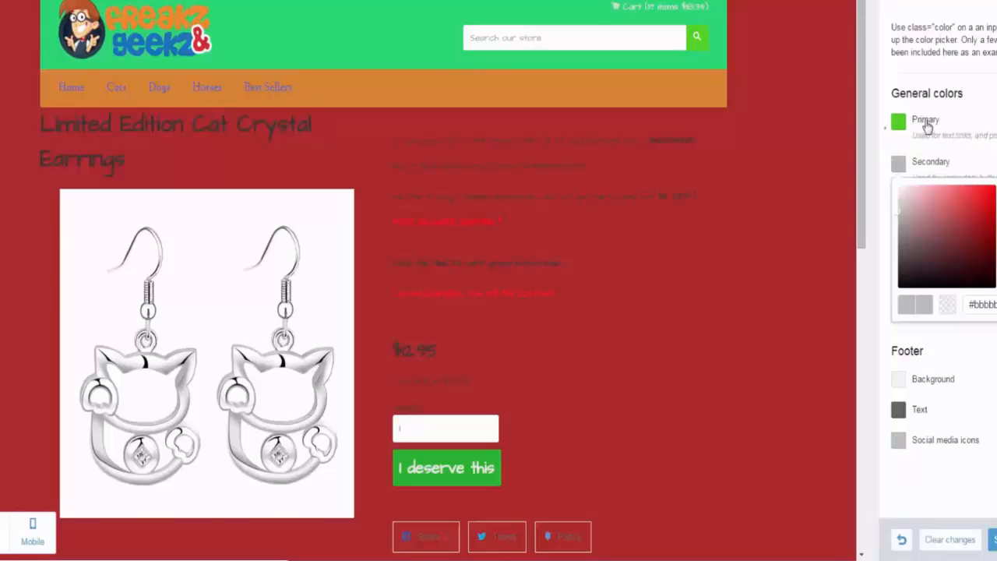
drag(977, 214, 976, 192)
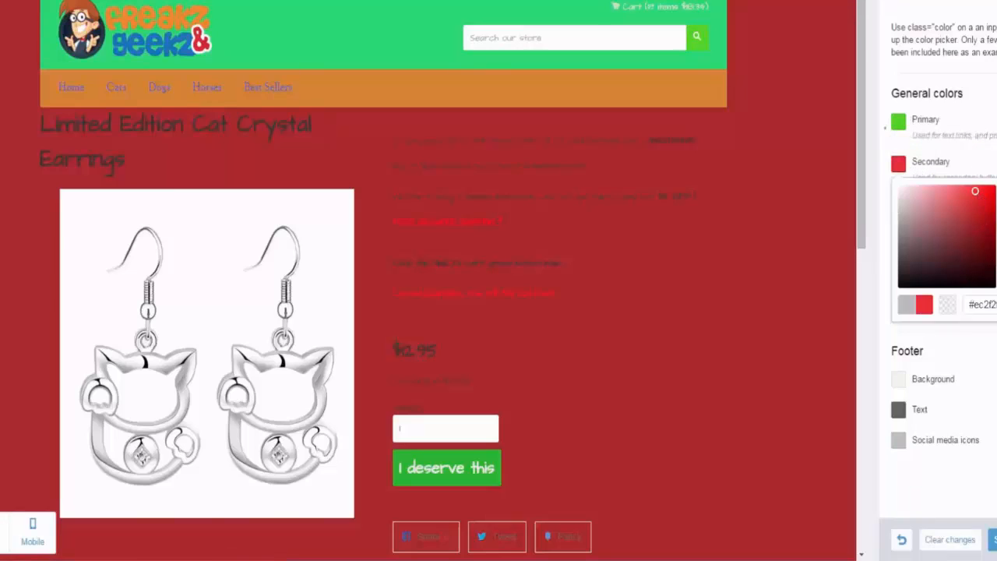
click(989, 171)
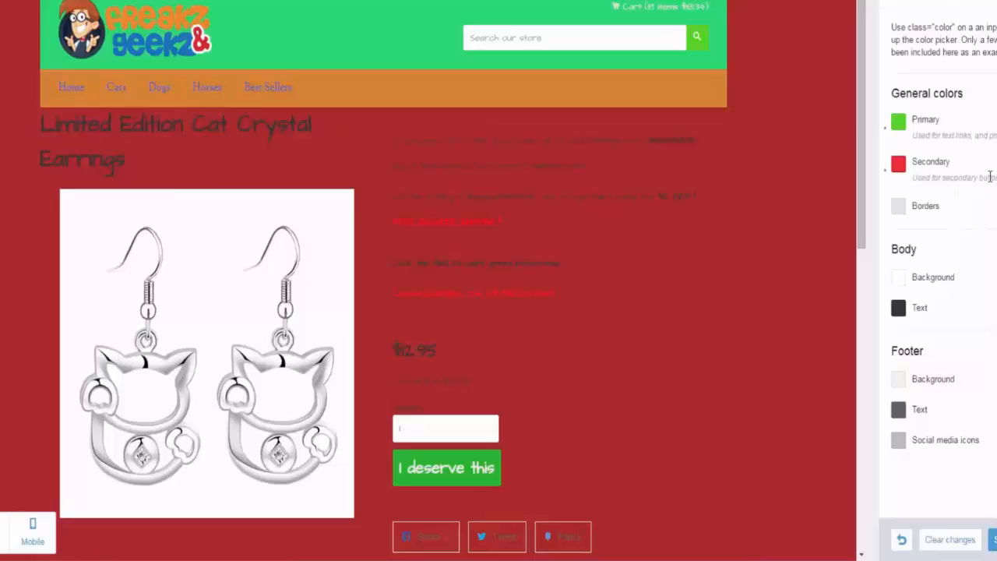
Step: Set the Borders general color to a bright blue and save the color changes
click(900, 205)
click(996, 278)
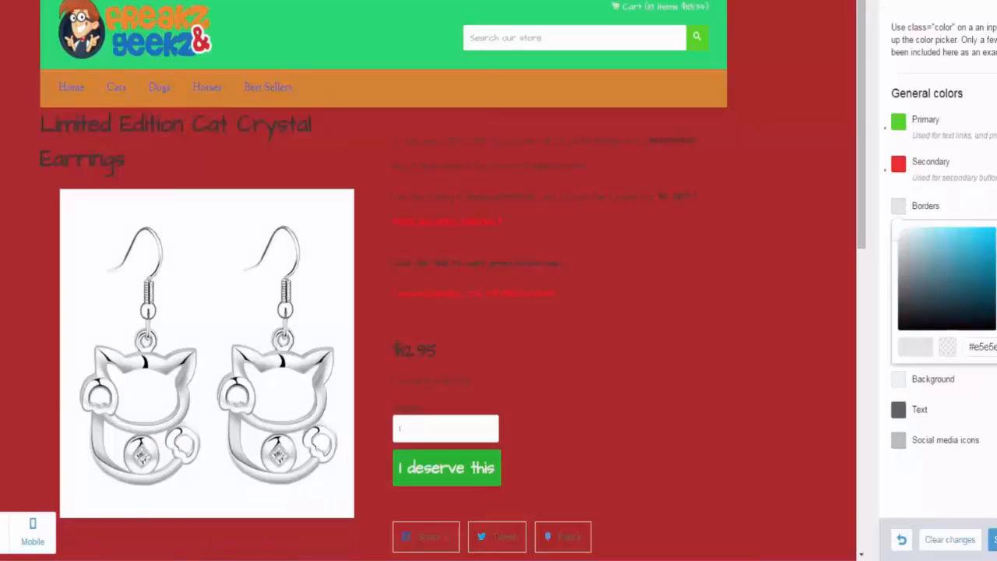
drag(966, 245, 981, 240)
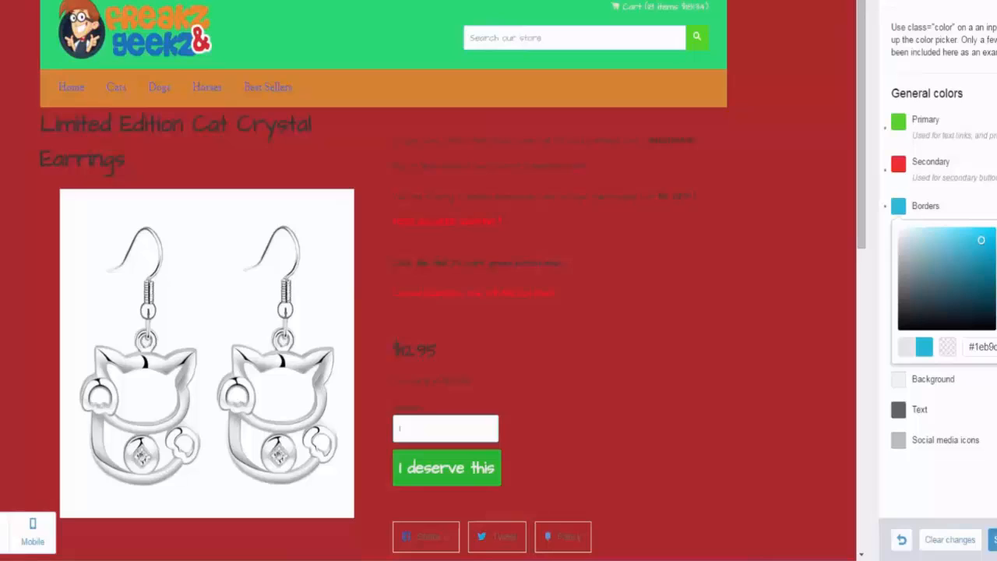
click(994, 539)
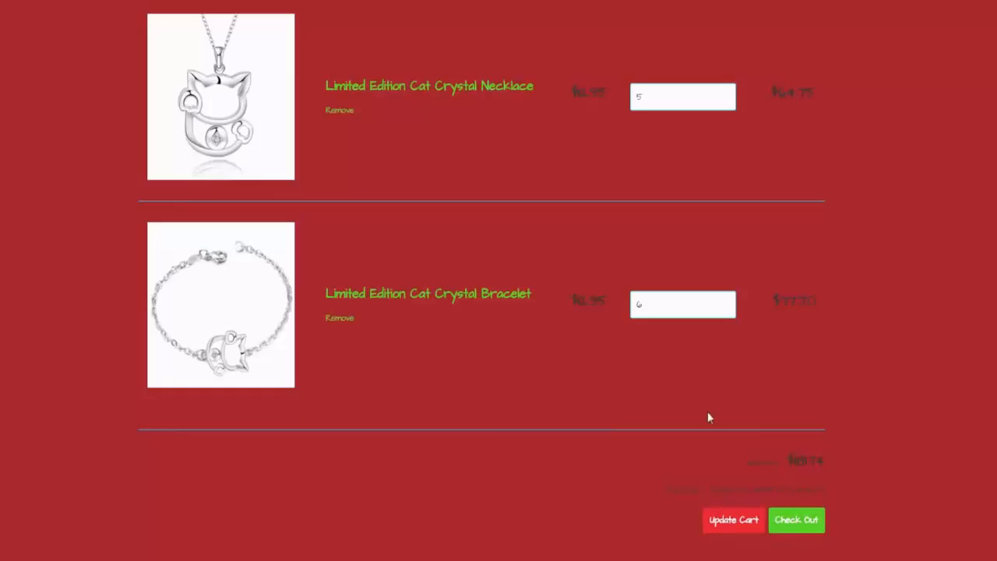
Step: Examine the new link, button and border colors on the live store's cart page
scroll(685, 396, up, 9)
scroll(686, 394, down, 5)
scroll(545, 280, down, 4)
scroll(387, 264, up, 9)
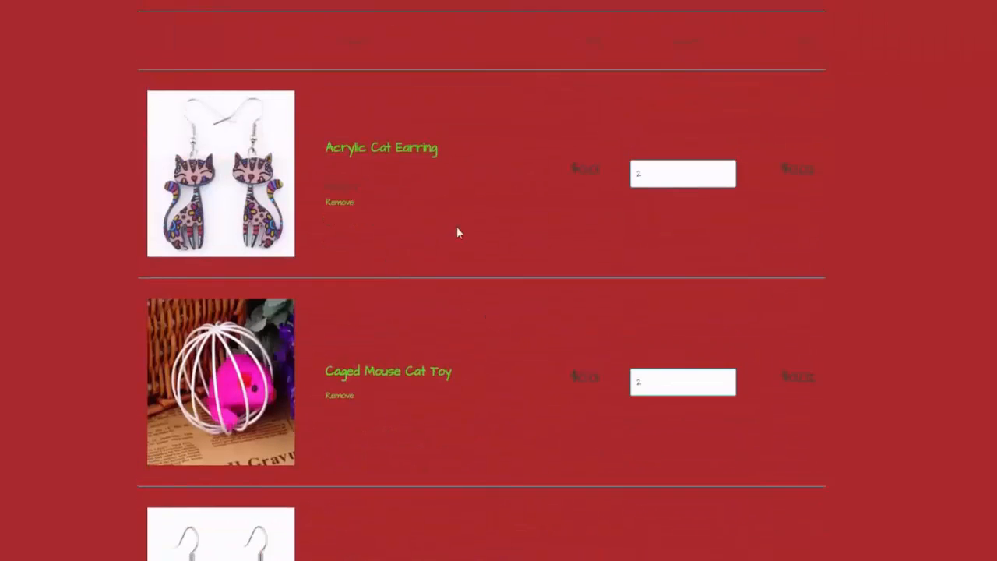
scroll(457, 227, down, 1)
scroll(455, 210, up, 1)
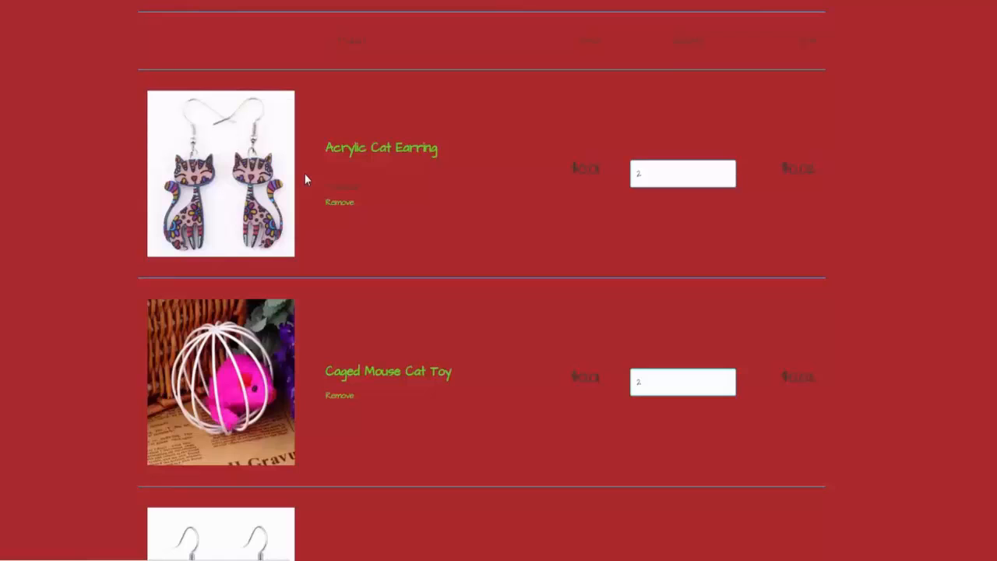
Step: In the small-screen store preview, add the "Because Cat" iPhone Case Cover to the cart from its product page and check the cart's buttons
click(989, 1)
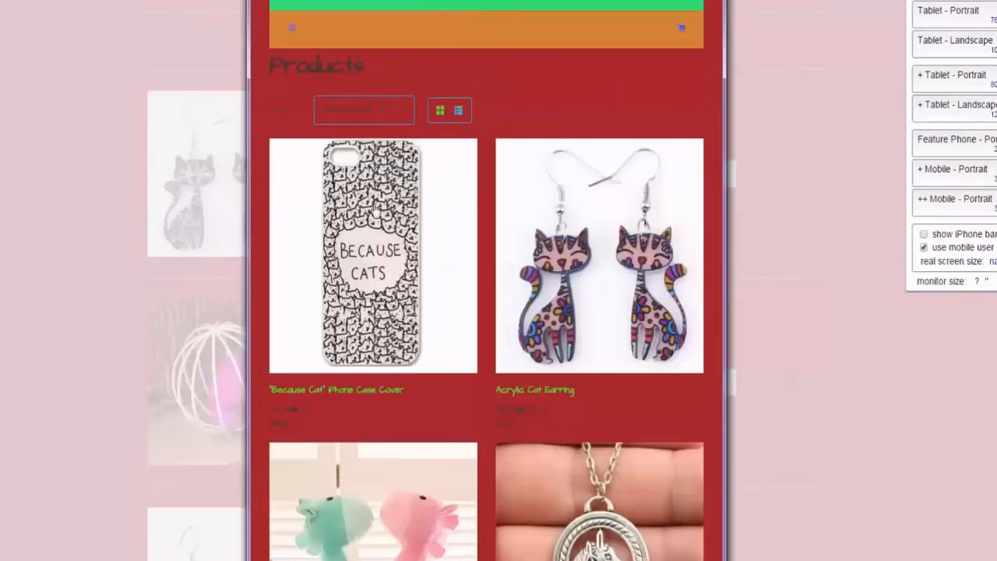
click(374, 209)
scroll(527, 278, down, 8)
scroll(526, 278, up, 2)
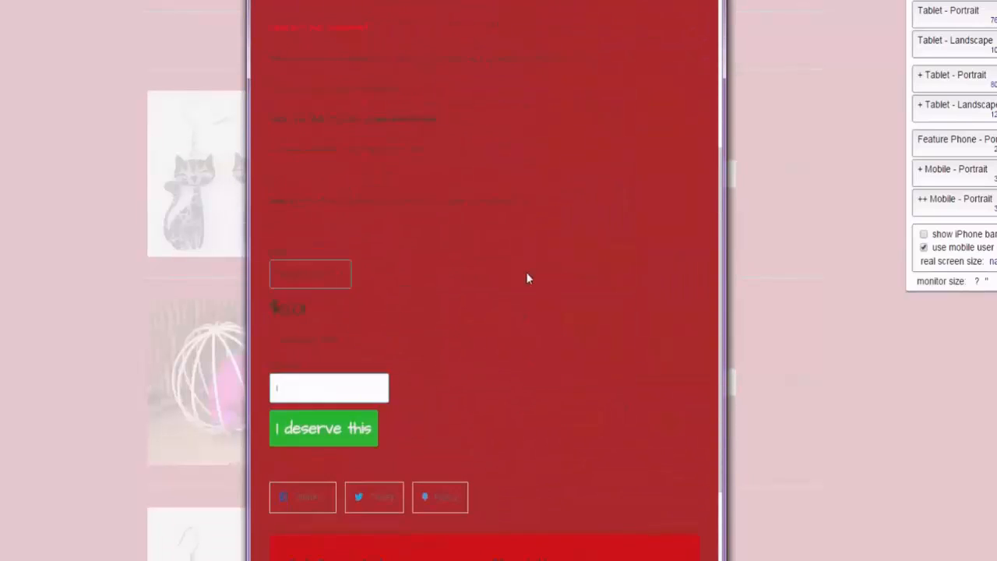
scroll(526, 272, up, 5)
scroll(450, 229, down, 6)
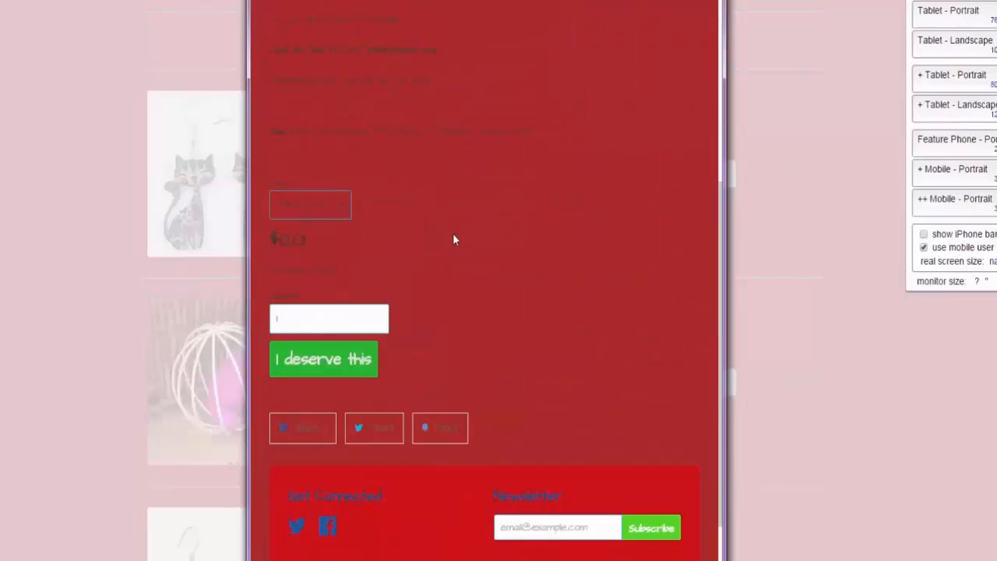
click(324, 364)
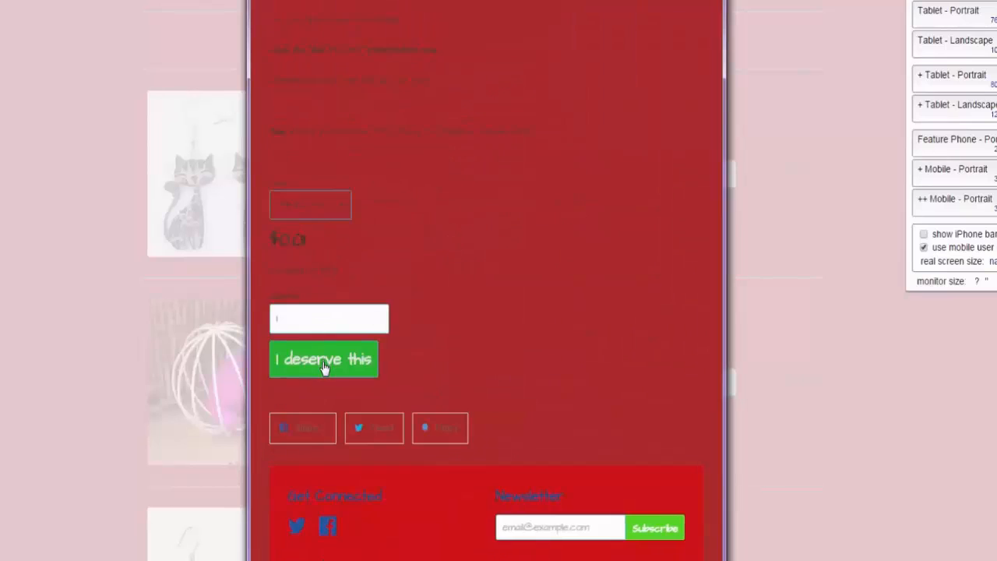
click(683, 286)
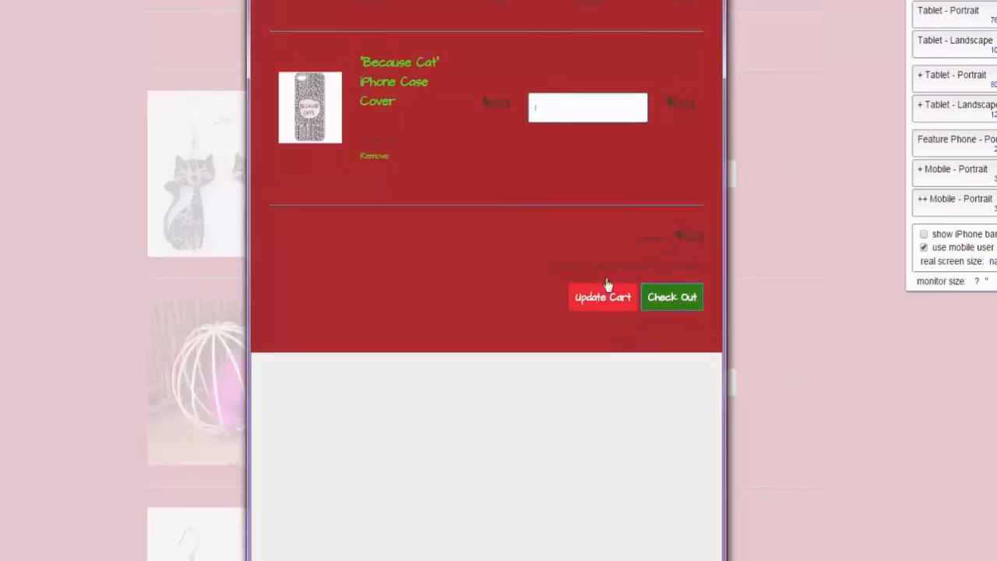